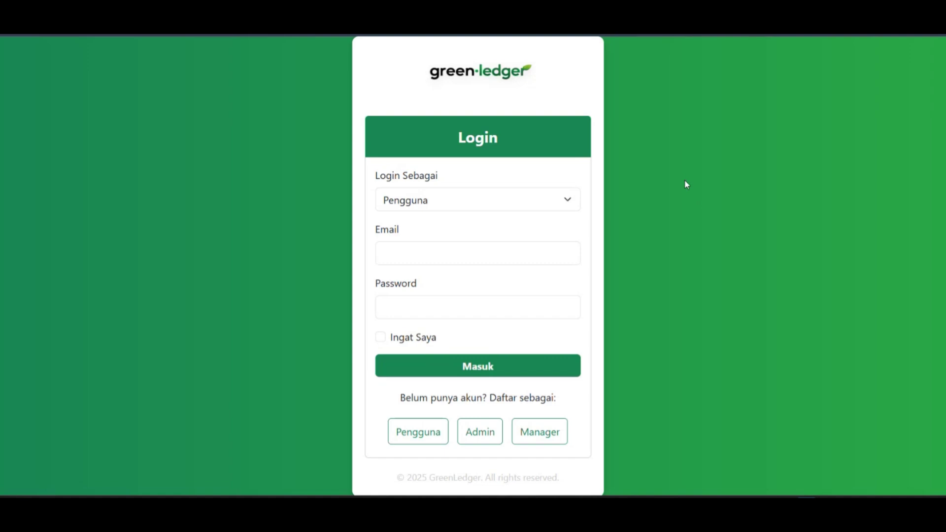
Start a Pengguna registration and fill in the full name, e-mail and phone number.
left_click(422, 442)
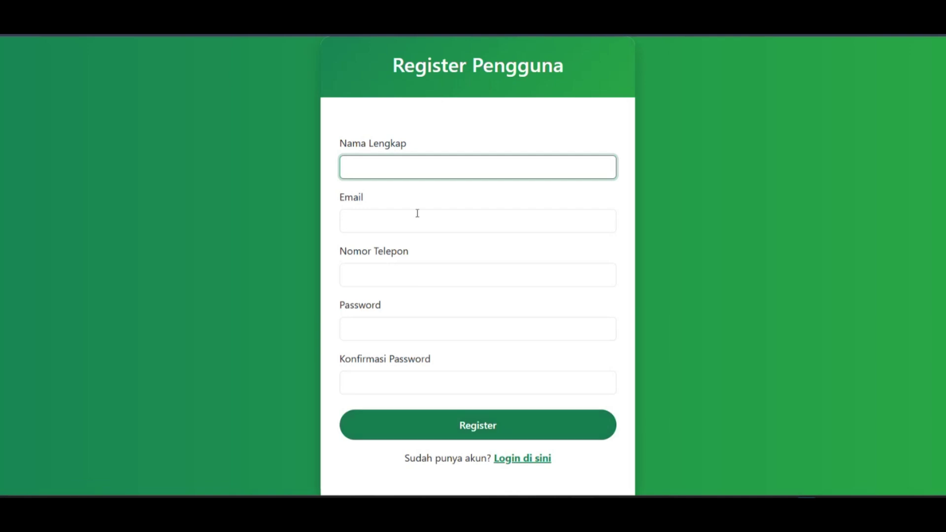
left_click(390, 167)
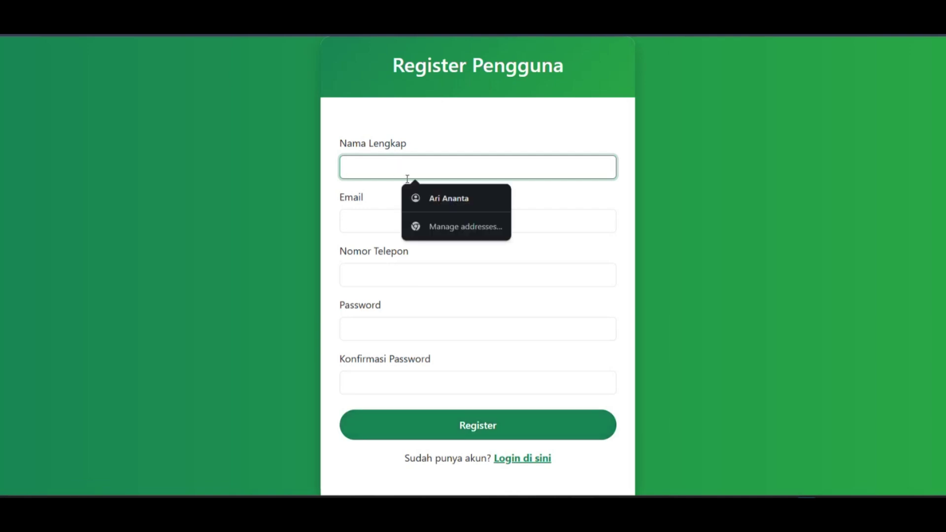
left_click(426, 198)
left_click(400, 225)
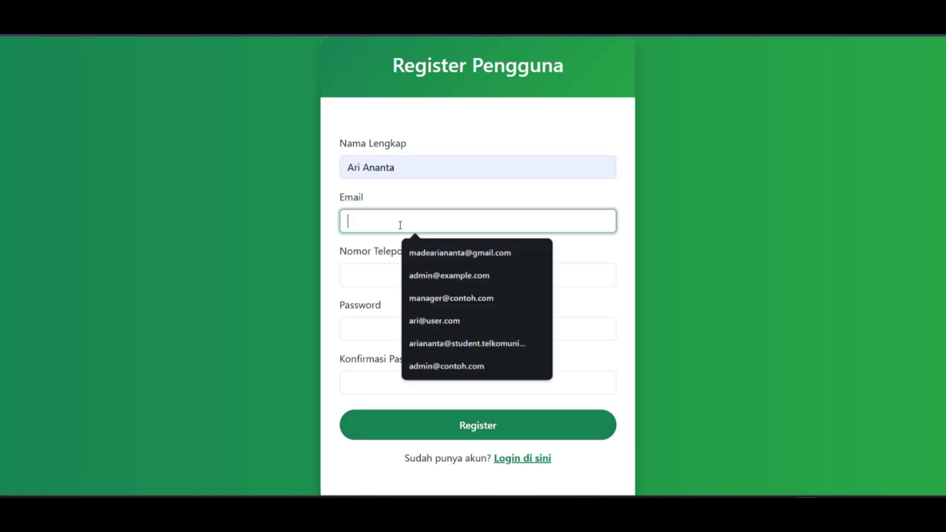
left_click(414, 253)
left_click(393, 268)
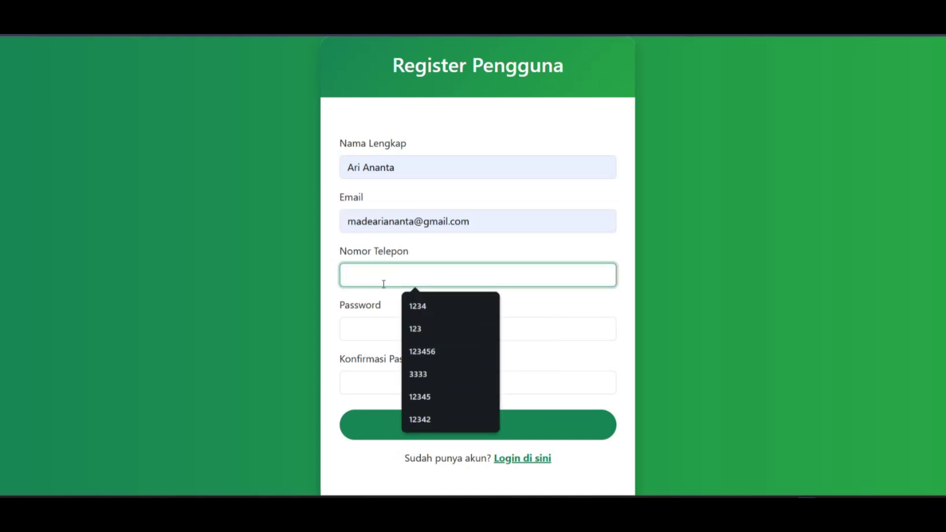
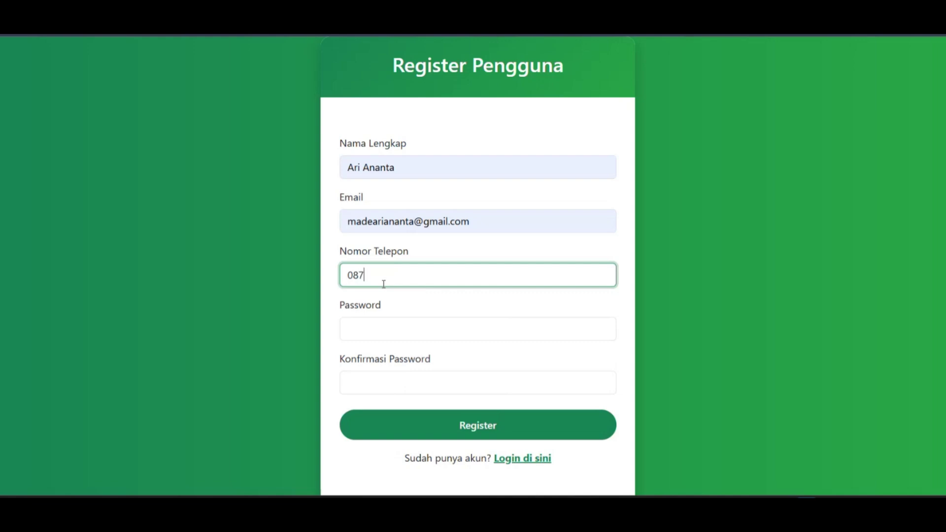
Enter and confirm the password, then submit the Pengguna registration.
left_click(398, 333)
type("********")
left_click(375, 385)
type("********")
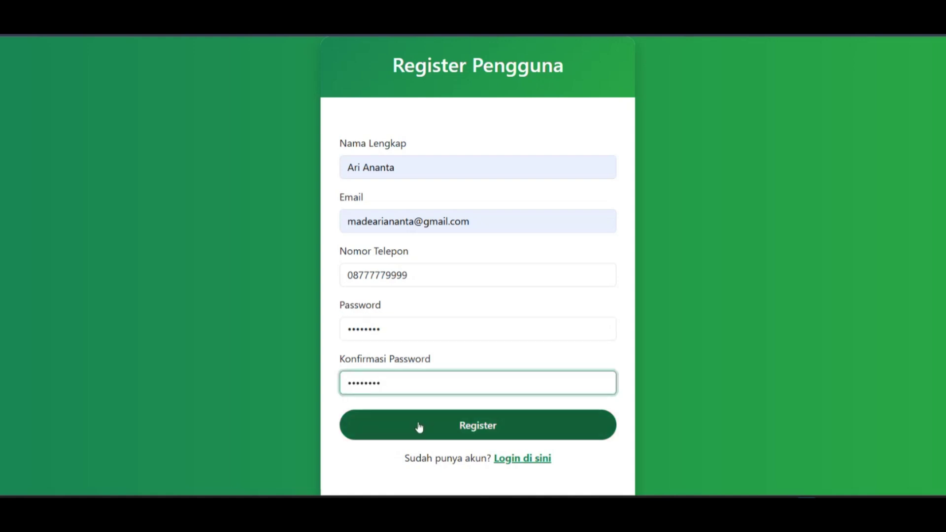
left_click(425, 433)
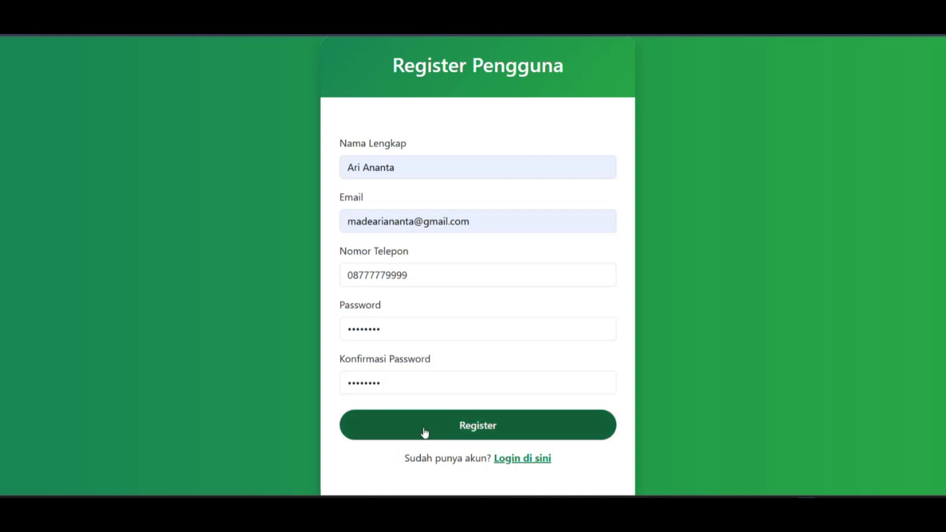
scroll(485, 357, "down", 1)
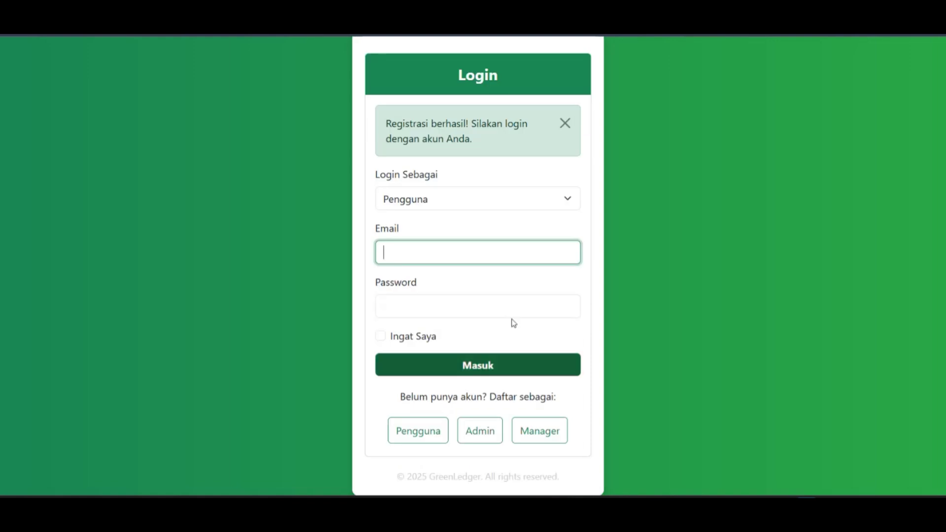
Dismiss the success alert and fill the Admin form's full name, e-mail and phone number.
left_click(569, 128)
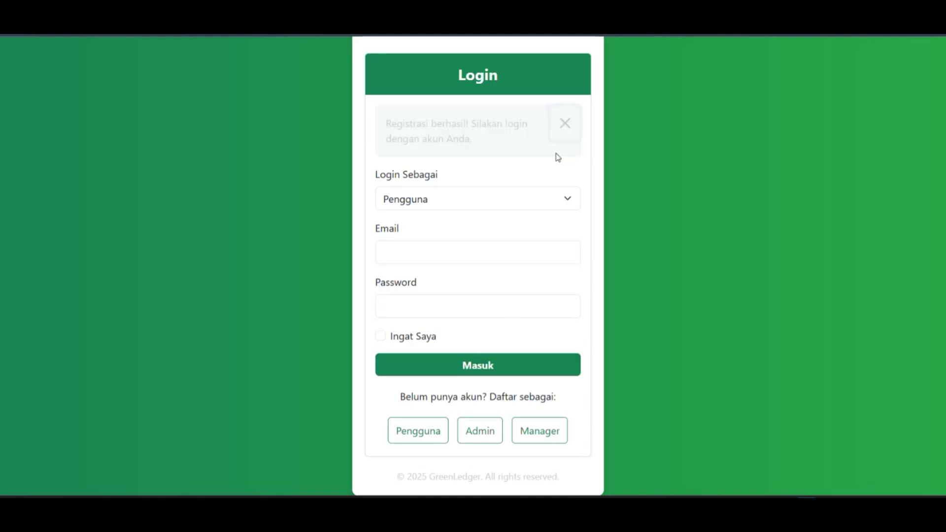
left_click(480, 436)
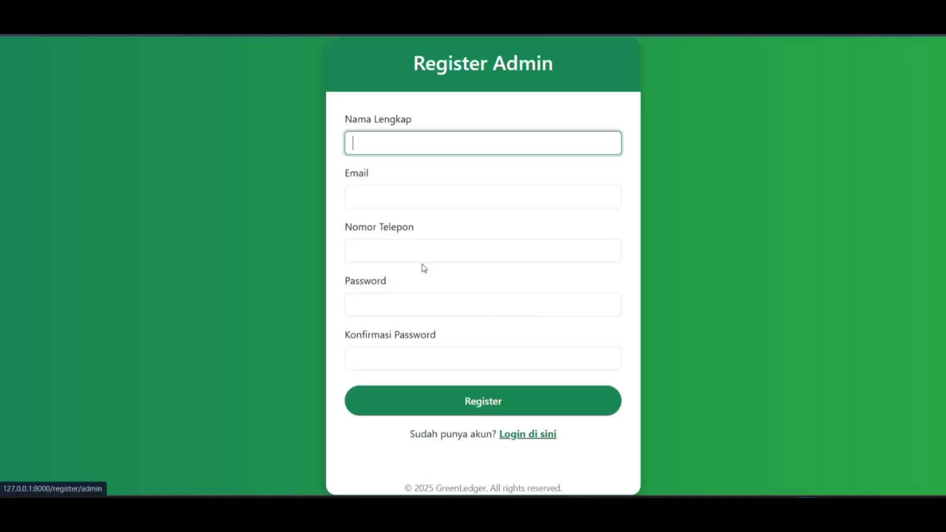
left_click(391, 138)
left_click(434, 173)
left_click(391, 198)
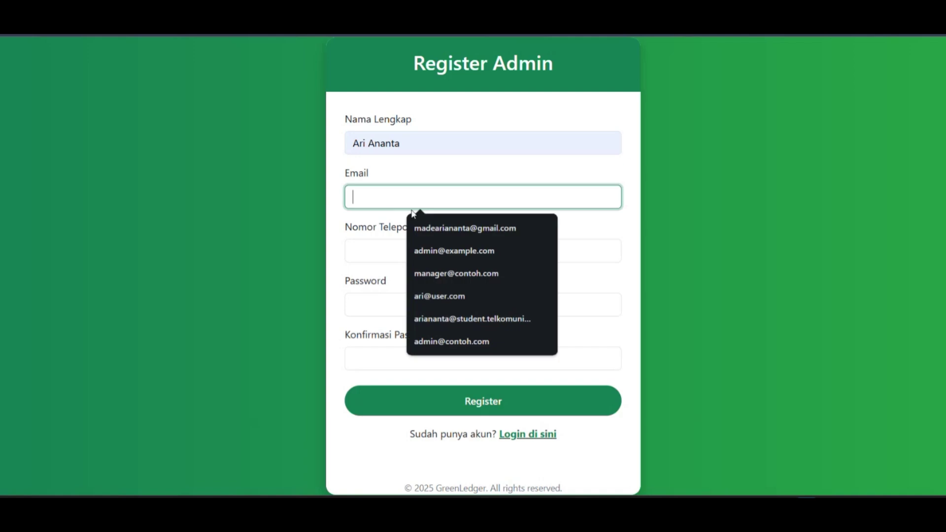
left_click(428, 253)
left_click(388, 251)
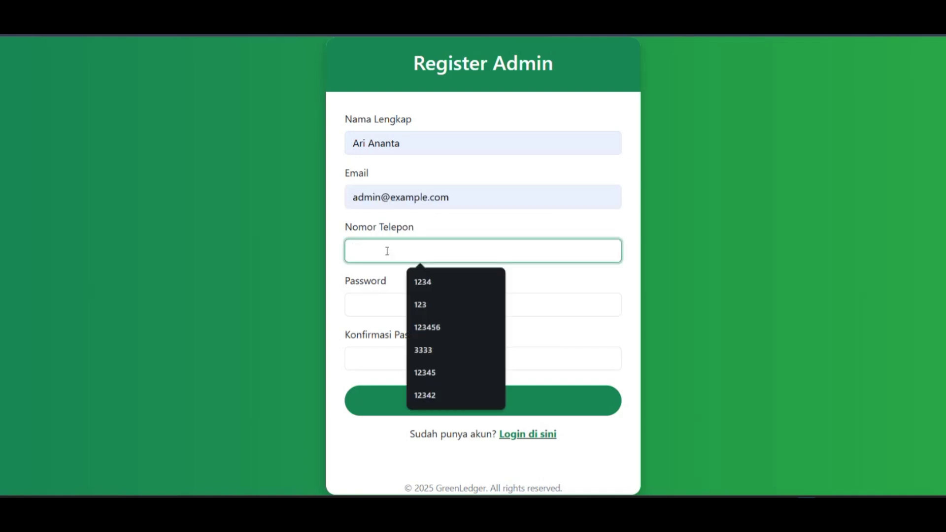
left_click(423, 283)
left_click(406, 254)
type("5678")
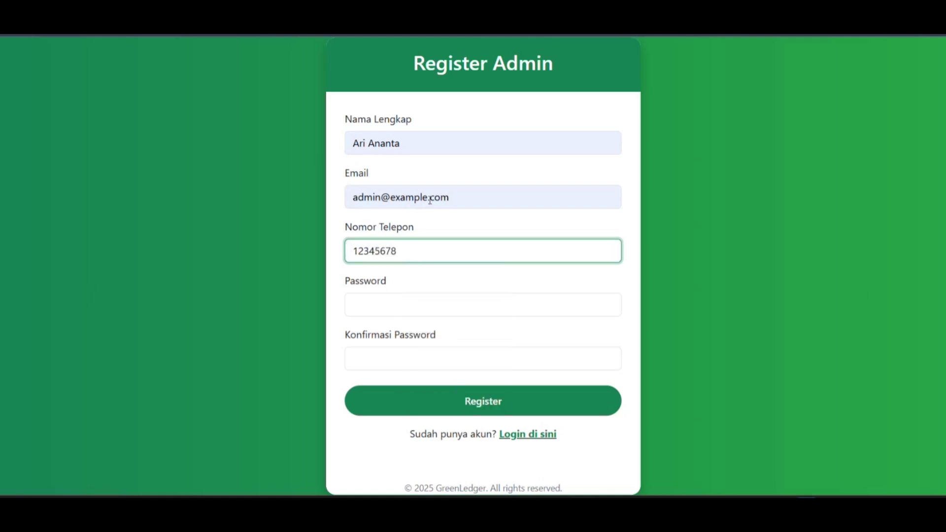
Enter the admin password, submit the registration and dismiss the browser warning and success alert.
left_click(380, 304)
type("••••••••")
left_click(395, 357)
type("••••••••")
left_click(456, 404)
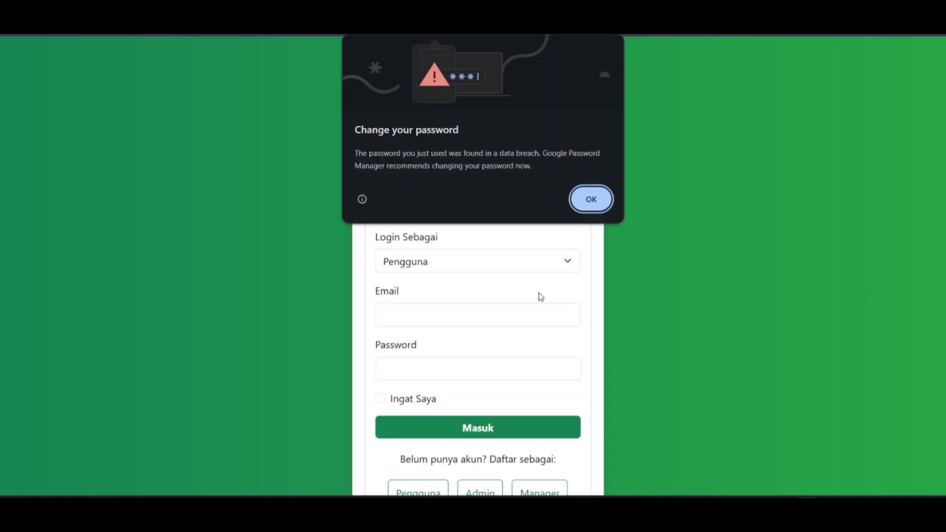
left_click(594, 196)
left_click(565, 186)
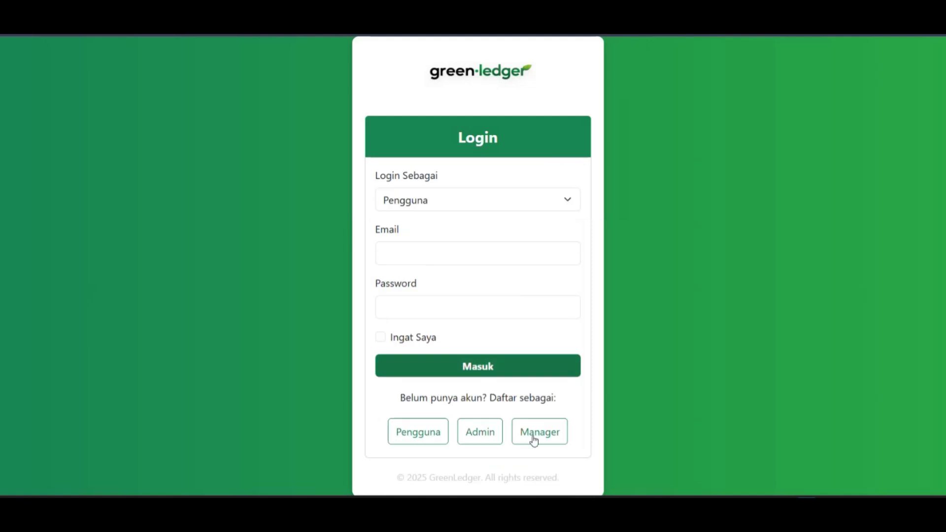
Fill the Register Manager form's name, e-mail and phone number from saved suggestions.
left_click(535, 440)
left_click(382, 144)
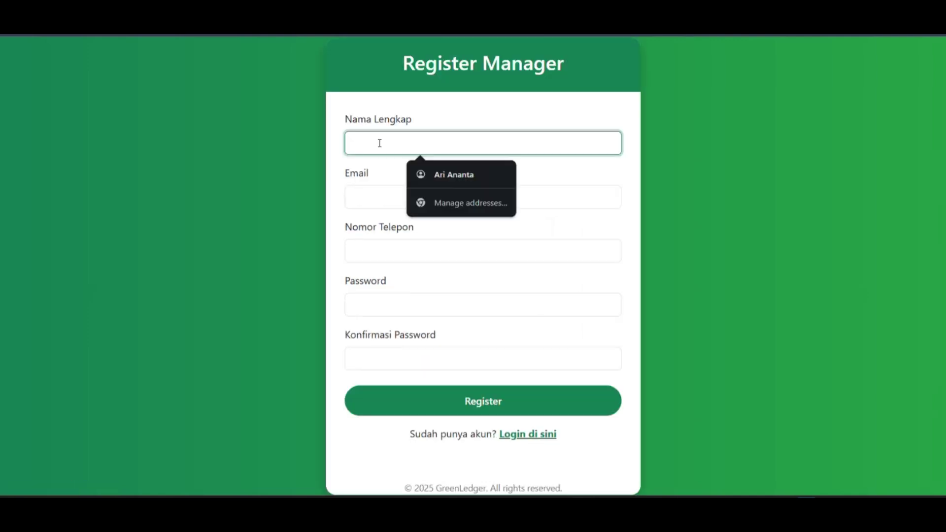
left_click(443, 176)
left_click(388, 196)
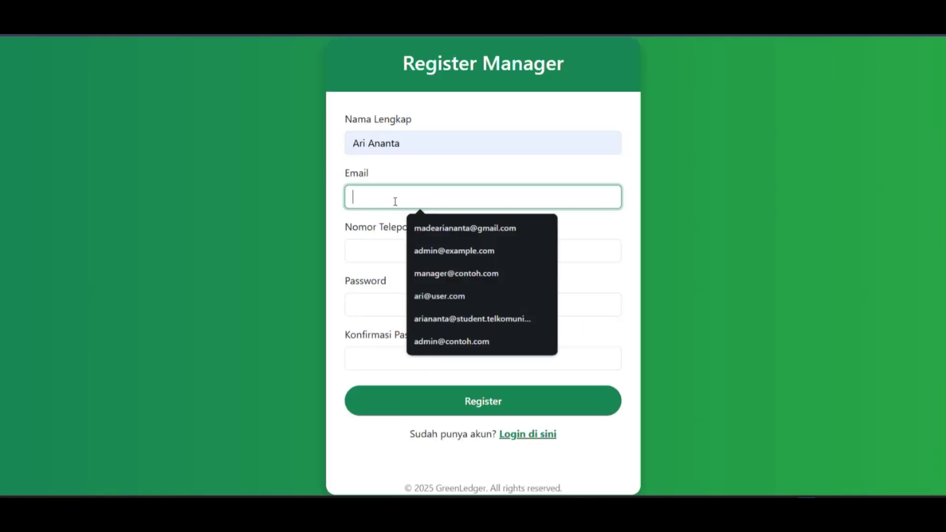
left_click(468, 276)
left_click(432, 247)
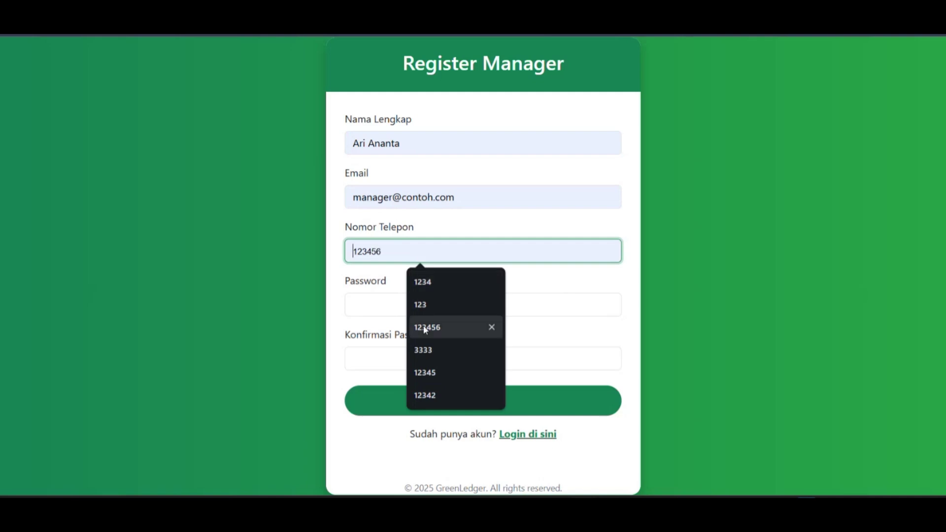
left_click(427, 328)
Enter and confirm the manager password, submit, and dismiss the browser warning and success alert.
left_click(408, 309)
type("••••••••")
left_click(412, 352)
type("••••••••")
left_click(454, 400)
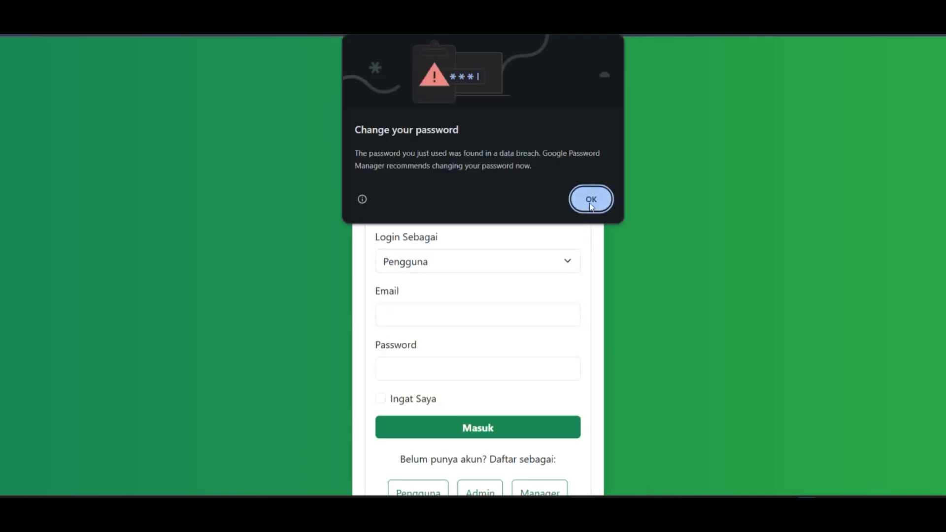
left_click(591, 202)
left_click(565, 185)
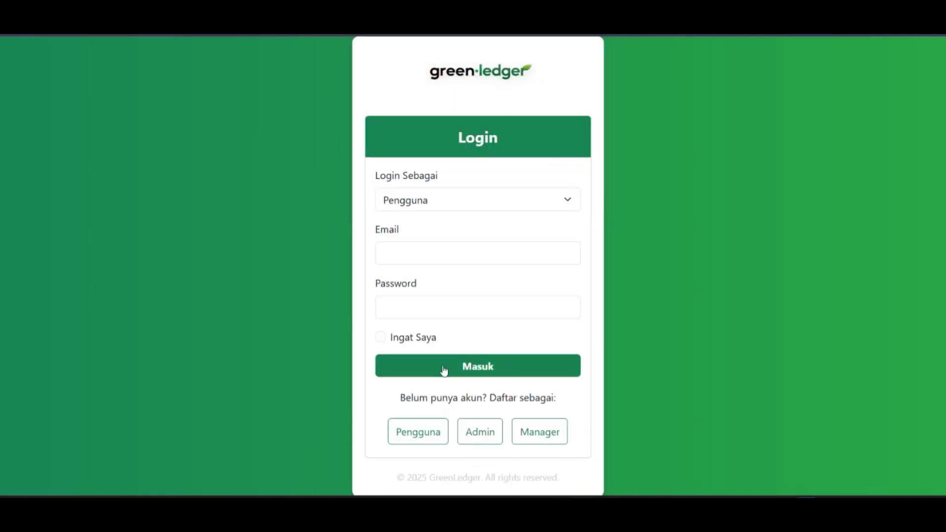
Log in with role Manager using the saved manager e-mail and its password.
left_click(454, 211)
left_click(446, 258)
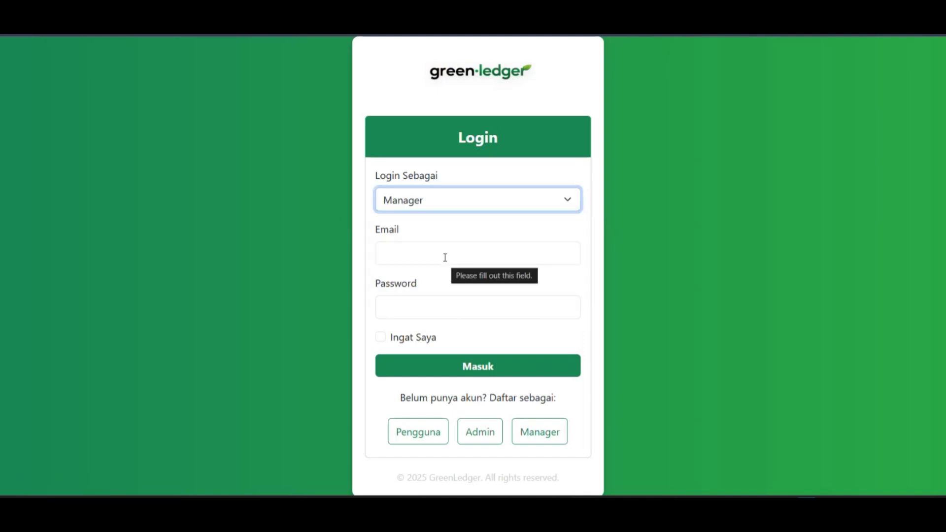
left_click(441, 255)
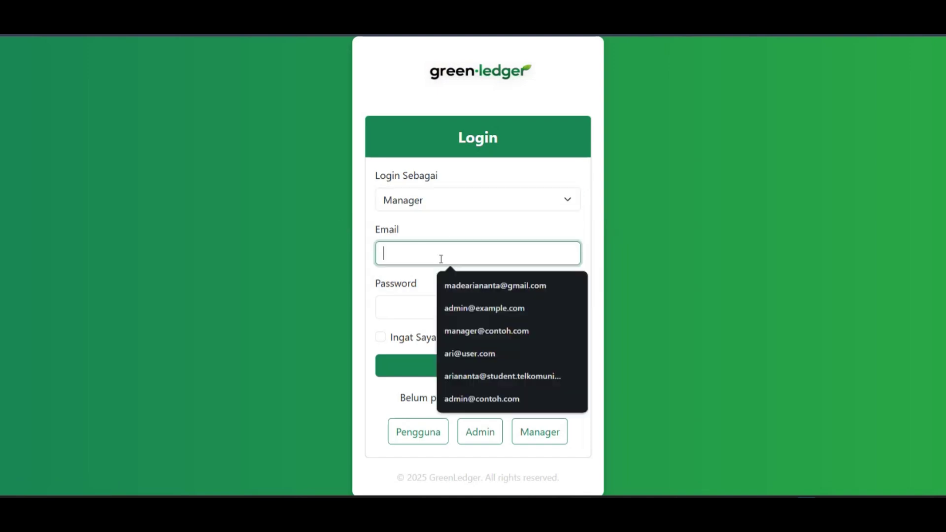
left_click(448, 330)
left_click(418, 311)
type("password")
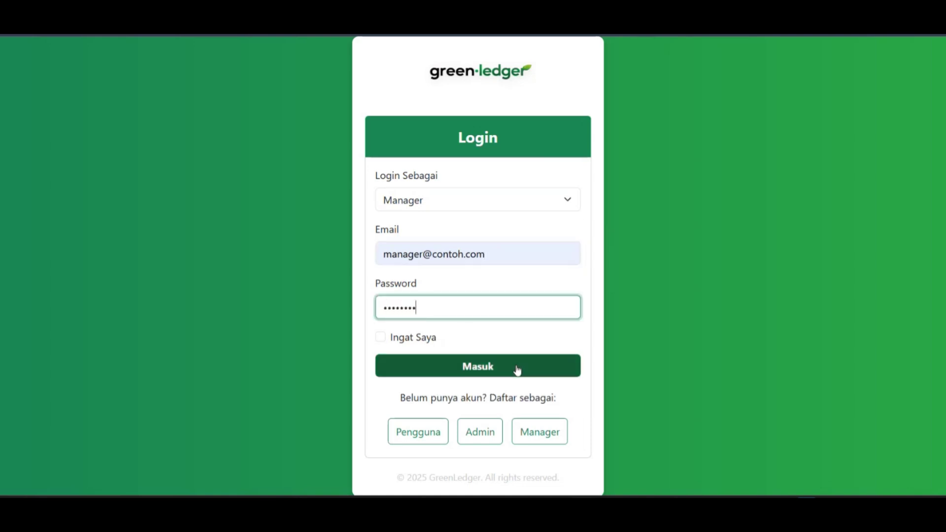
left_click(517, 371)
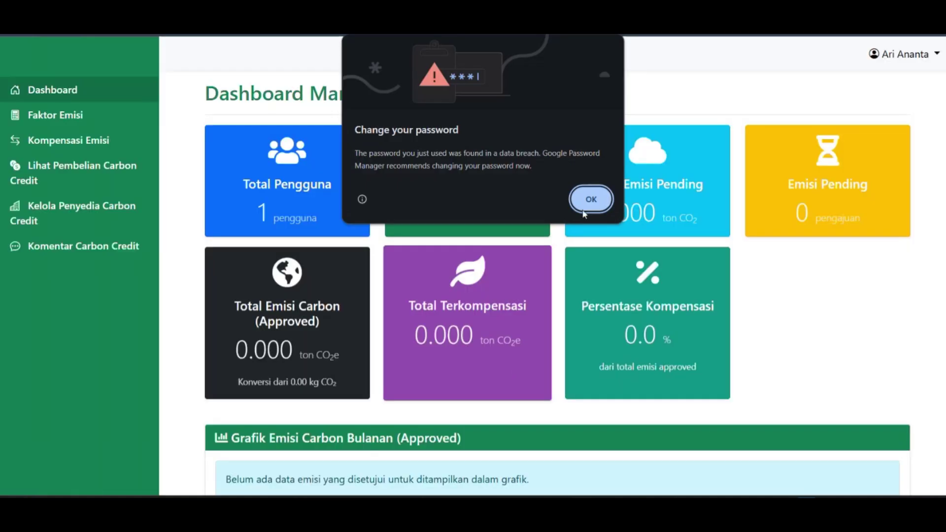
Dismiss the browser password warning and look over the Manager dashboard.
left_click(587, 207)
scroll(602, 276, "down", 2)
scroll(610, 285, "up", 2)
scroll(611, 284, "down", 1)
scroll(610, 284, "up", 1)
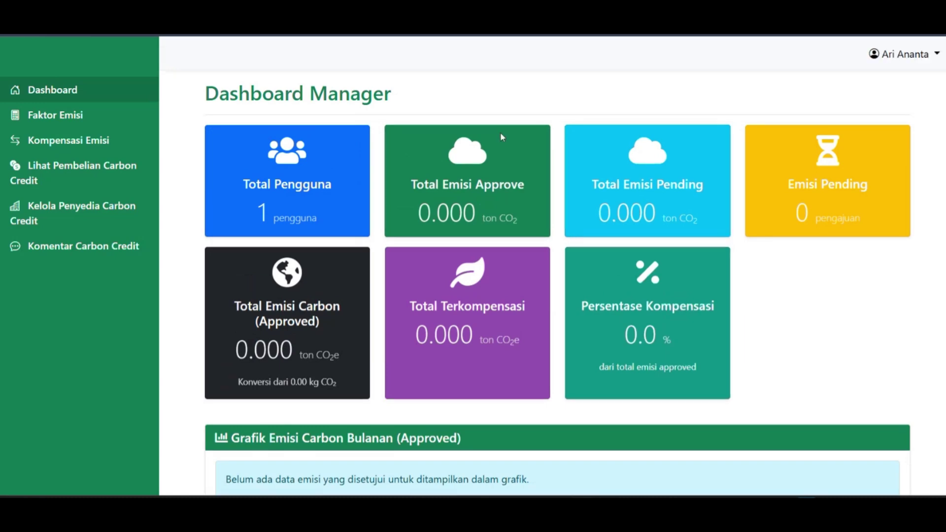
Prefix the profile name with 'Manager' in Profil Manager and save the changes.
left_click(916, 55)
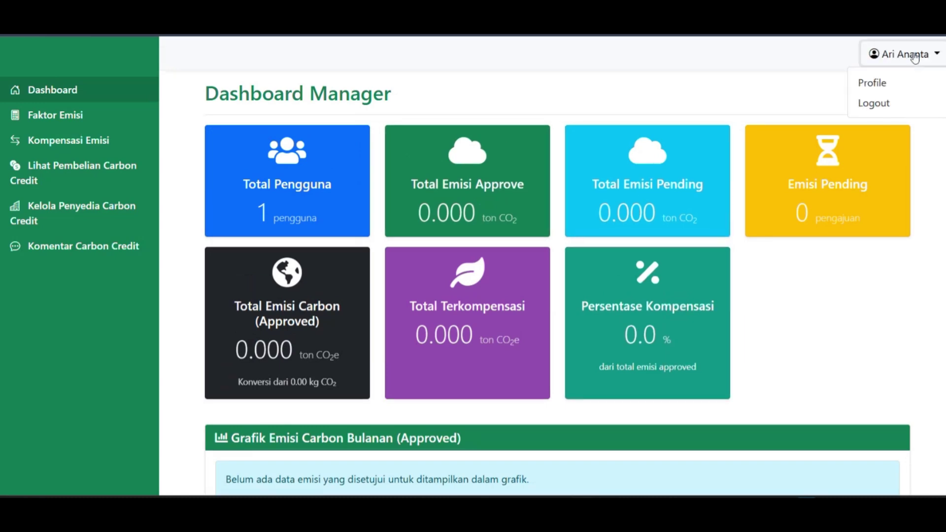
left_click(864, 84)
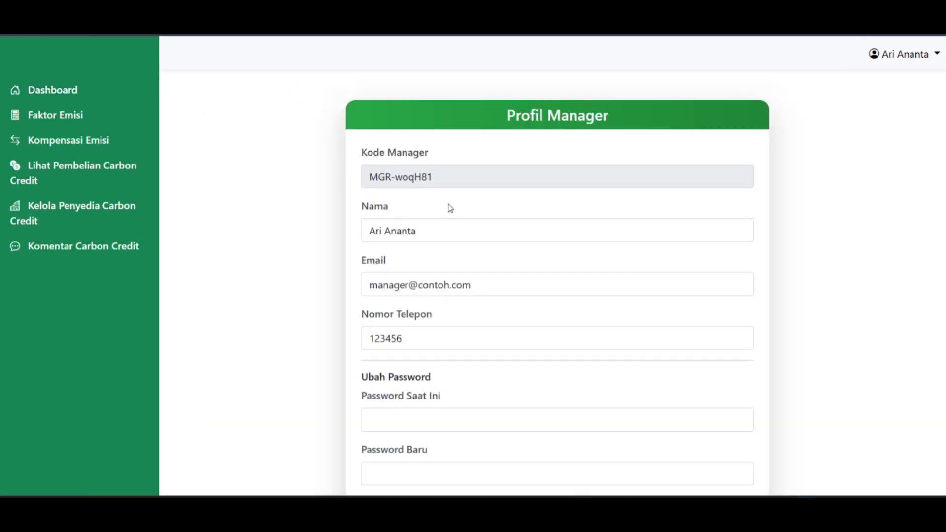
scroll(462, 213, "down", 1)
scroll(464, 211, "up", 1)
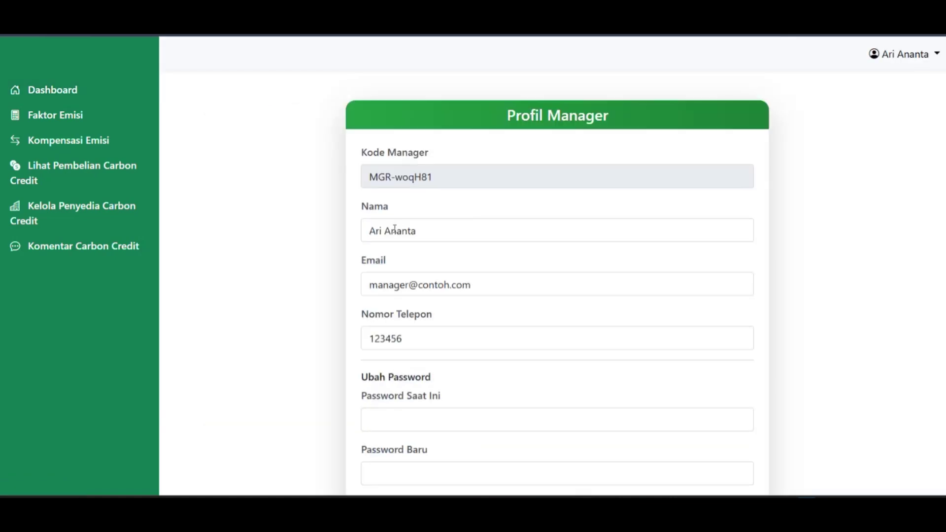
left_click(371, 230)
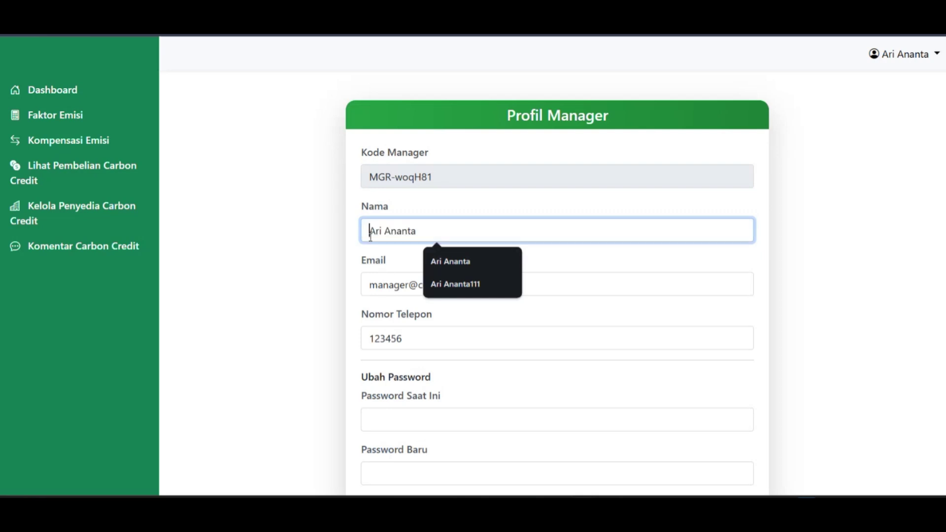
type("Manage")
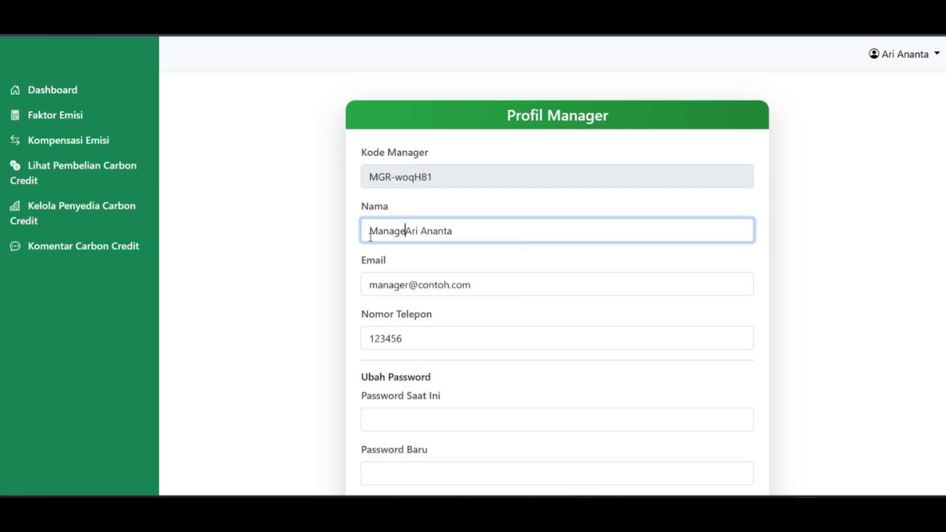
type("r")
scroll(440, 274, "down", 2)
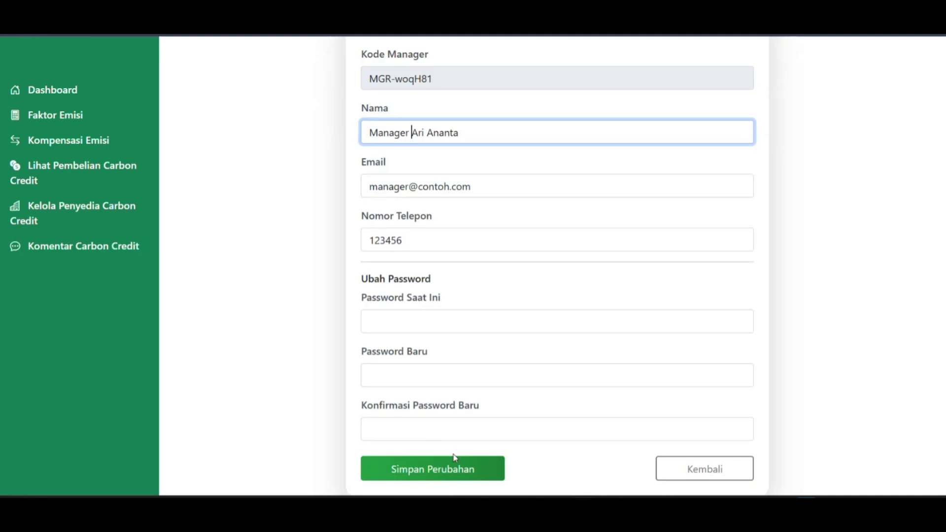
left_click(459, 470)
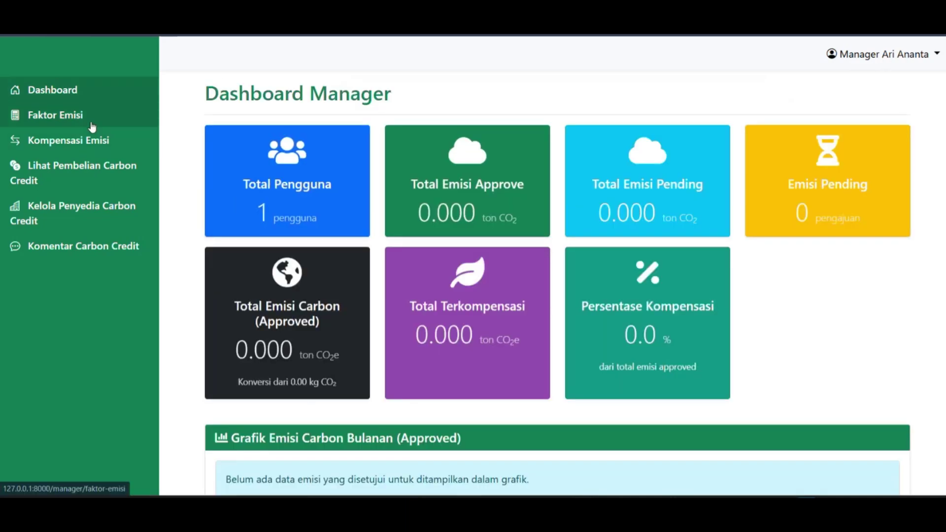
On the Faktor Emisi page, add Sampah / Sampah Anorganik with factor 1.1 in Kg.
left_click(103, 123)
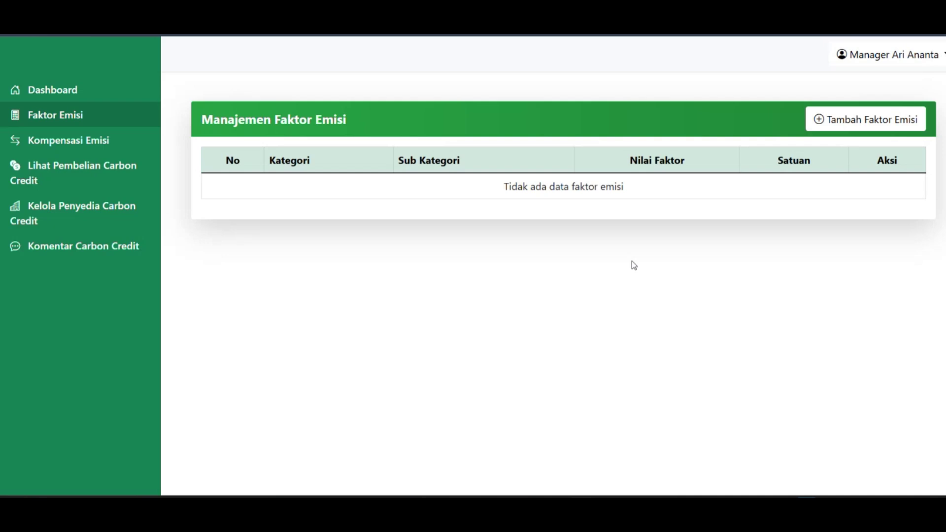
left_click(839, 126)
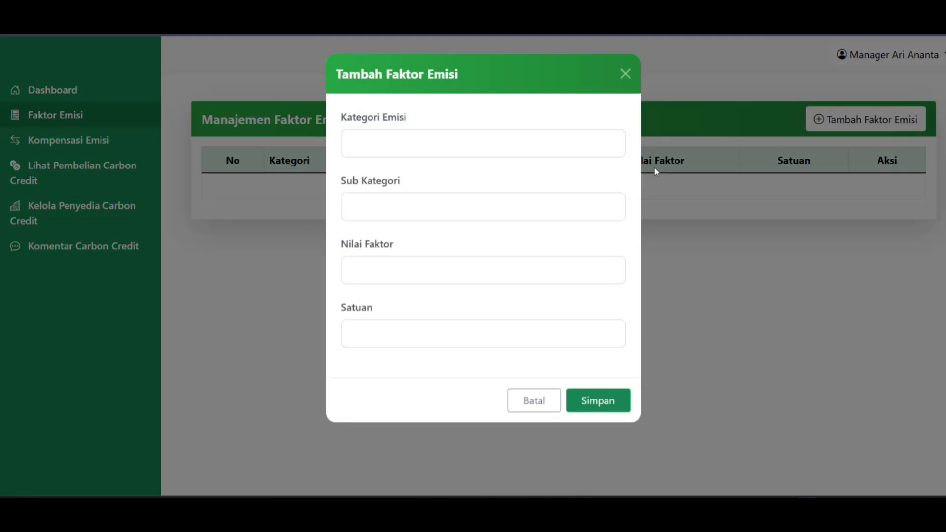
left_click(430, 140)
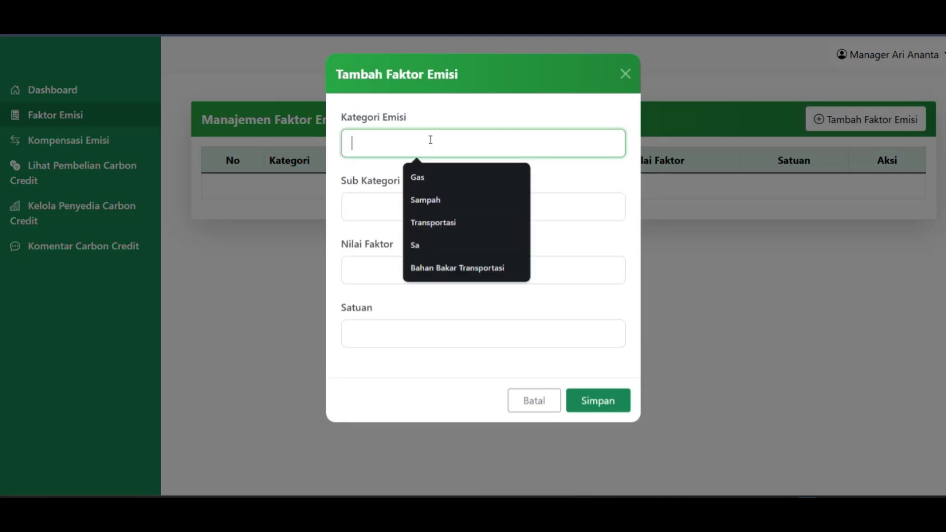
left_click(427, 200)
left_click(421, 209)
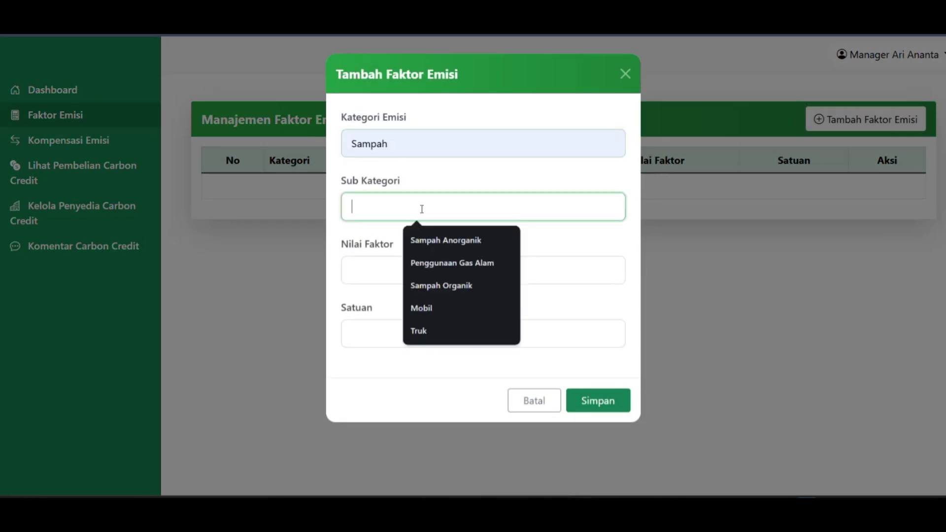
left_click(445, 241)
left_click(408, 279)
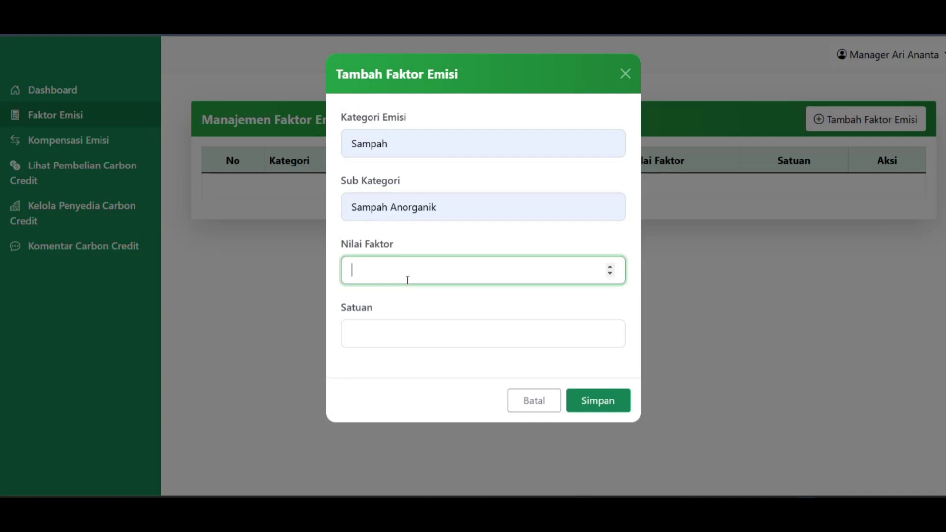
type("1.")
left_click(380, 337)
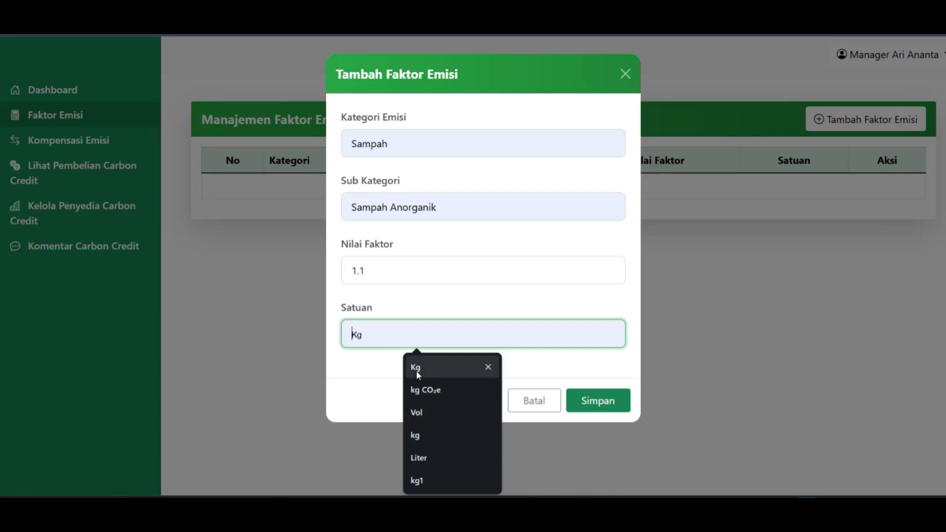
left_click(418, 314)
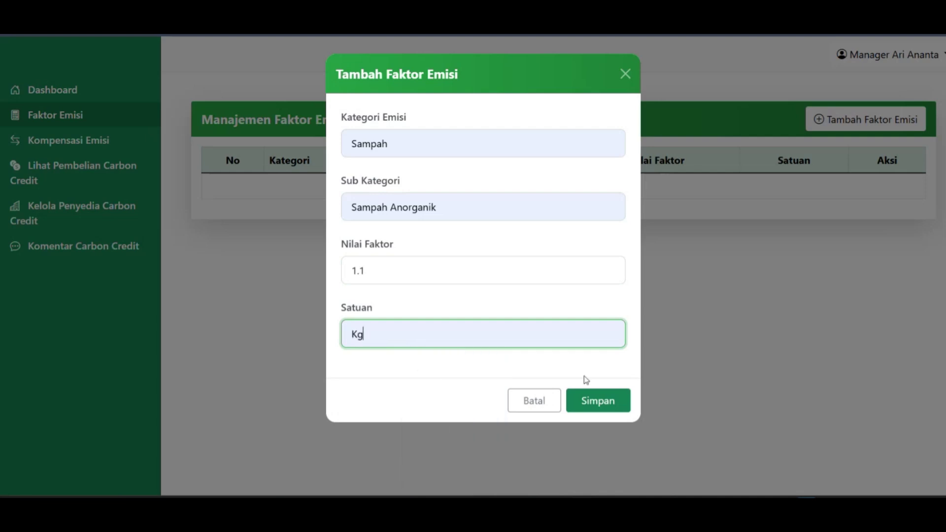
left_click(605, 403)
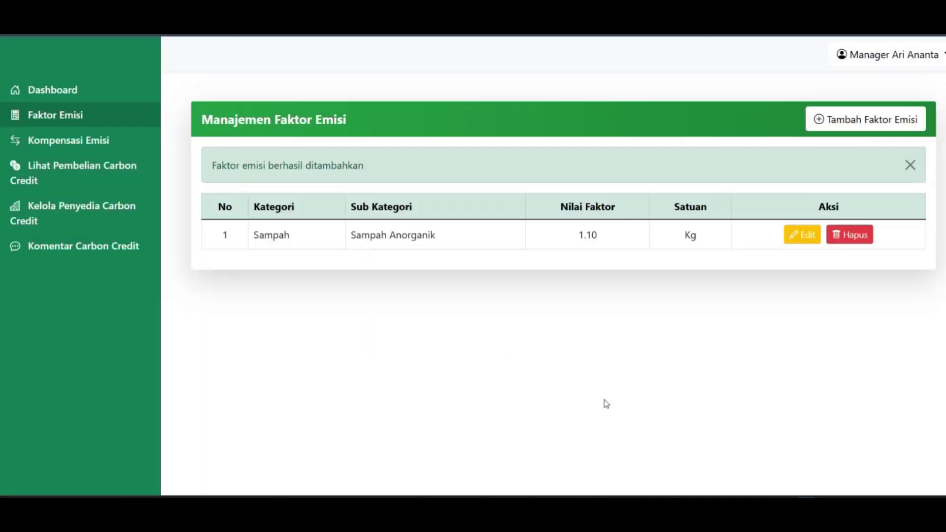
Add emission factor Sampah / Sampah Organik with value 1.2 in Kg.
left_click(910, 170)
left_click(851, 121)
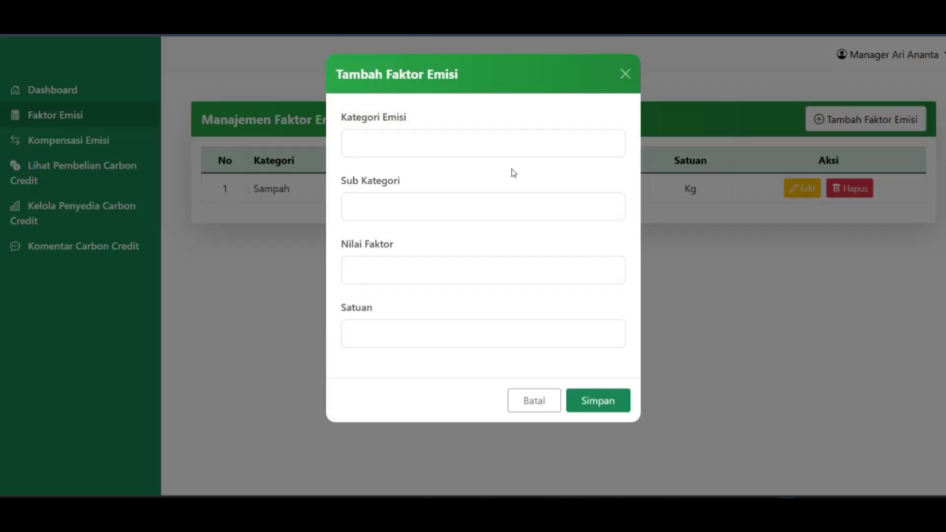
left_click(417, 150)
left_click(429, 201)
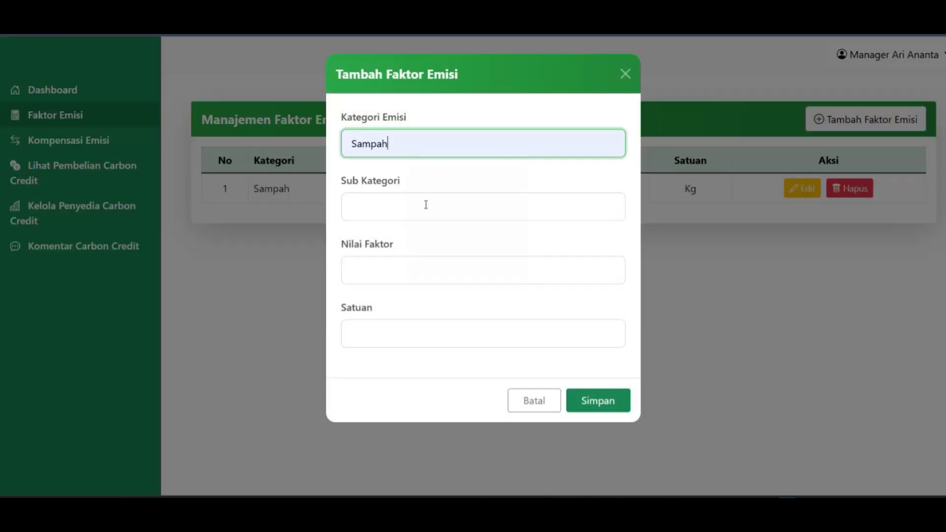
left_click(426, 205)
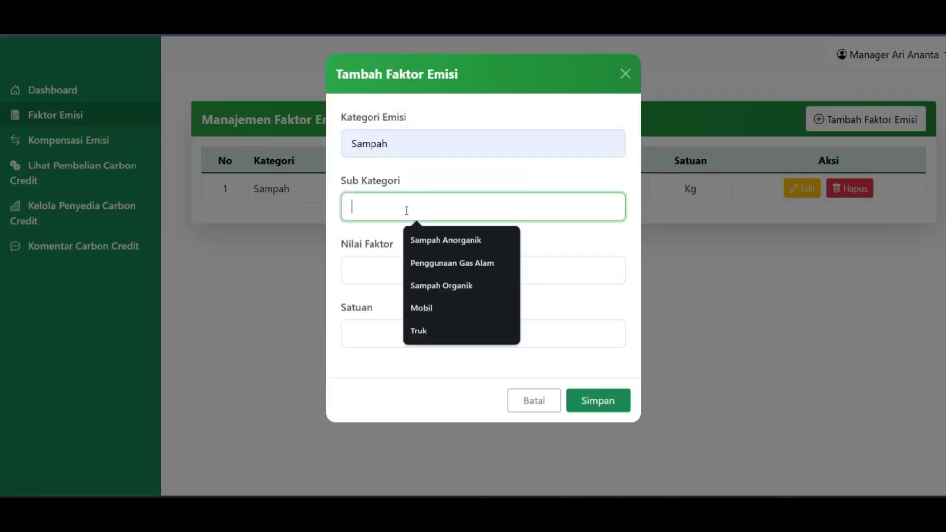
left_click(444, 286)
left_click(421, 269)
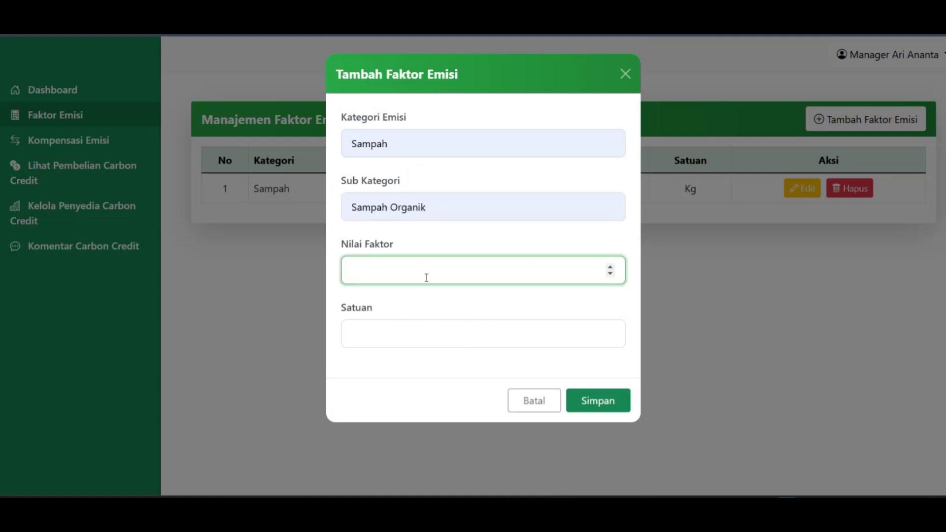
type("1.2")
left_click(432, 323)
left_click(433, 367)
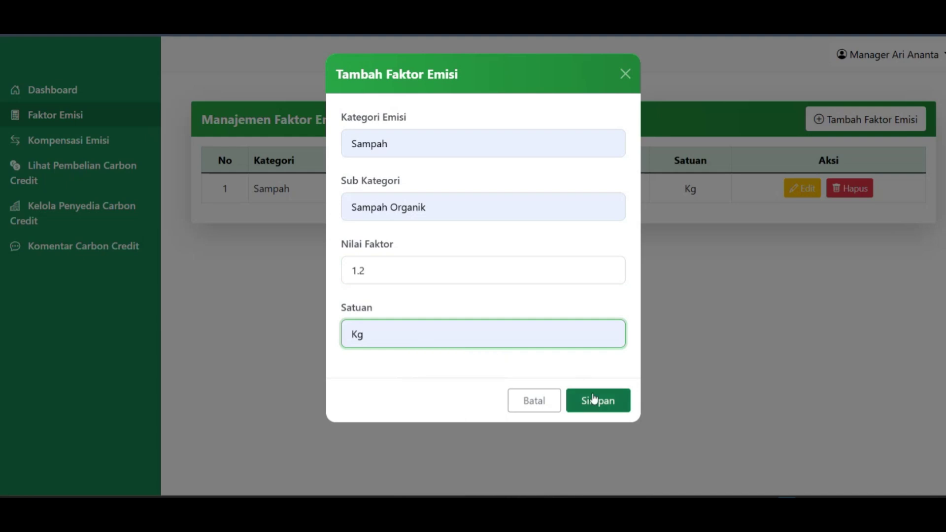
left_click(597, 403)
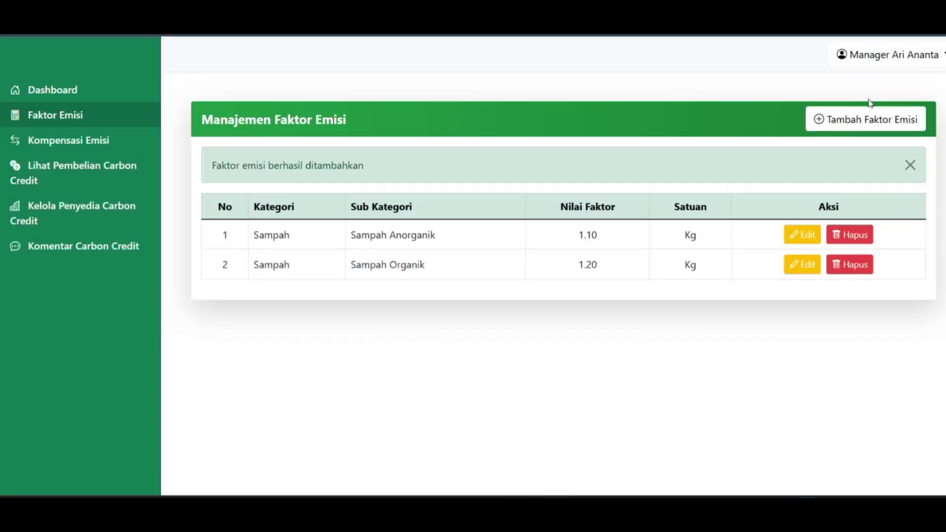
Add emission factor Transportasi / Mobil with value 1.5 in Liter.
left_click(876, 128)
left_click(534, 135)
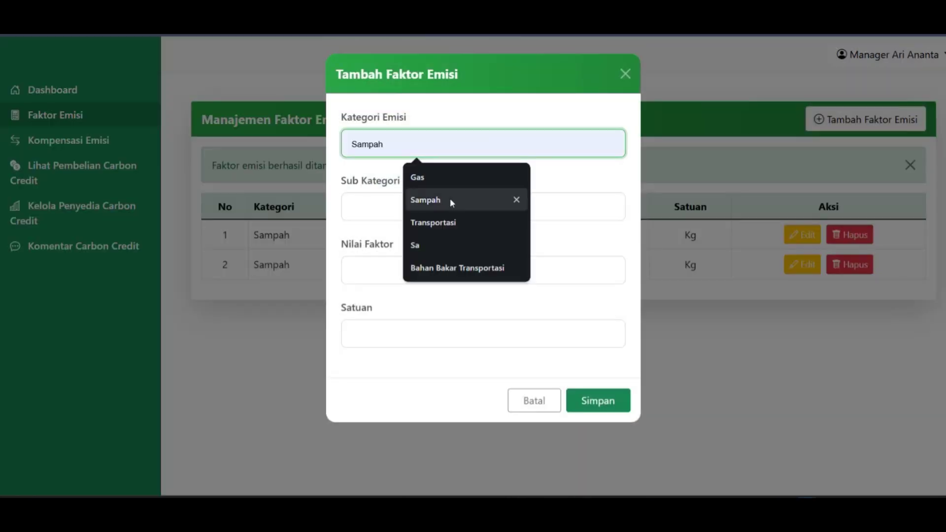
left_click(449, 225)
left_click(420, 219)
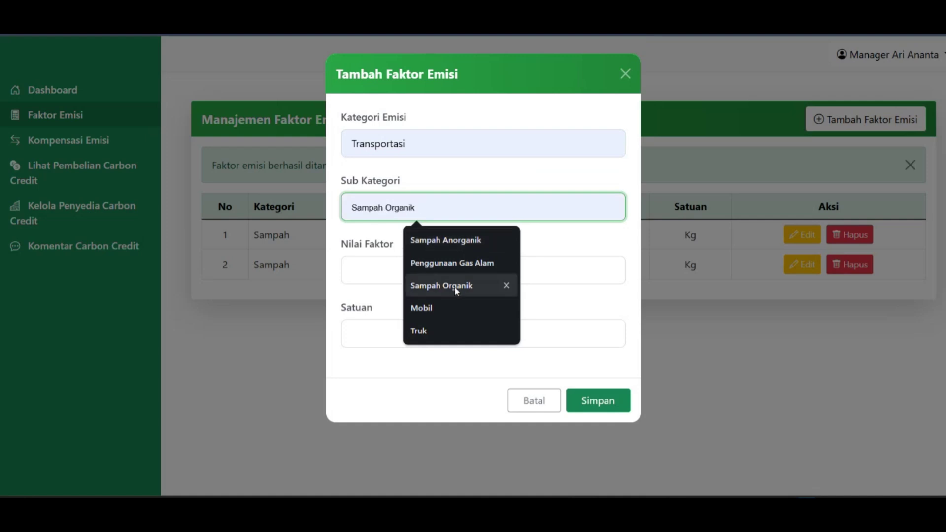
left_click(420, 307)
left_click(402, 275)
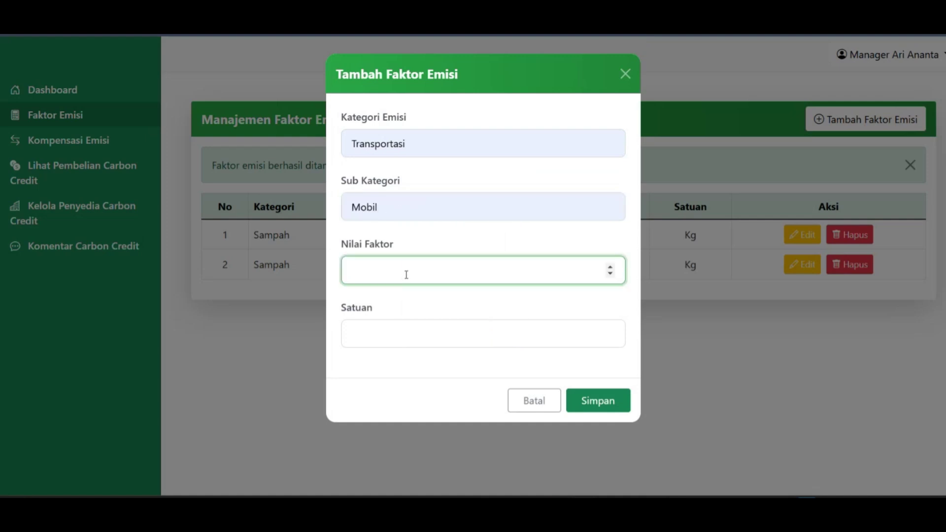
type("1.5")
left_click(382, 330)
left_click(441, 453)
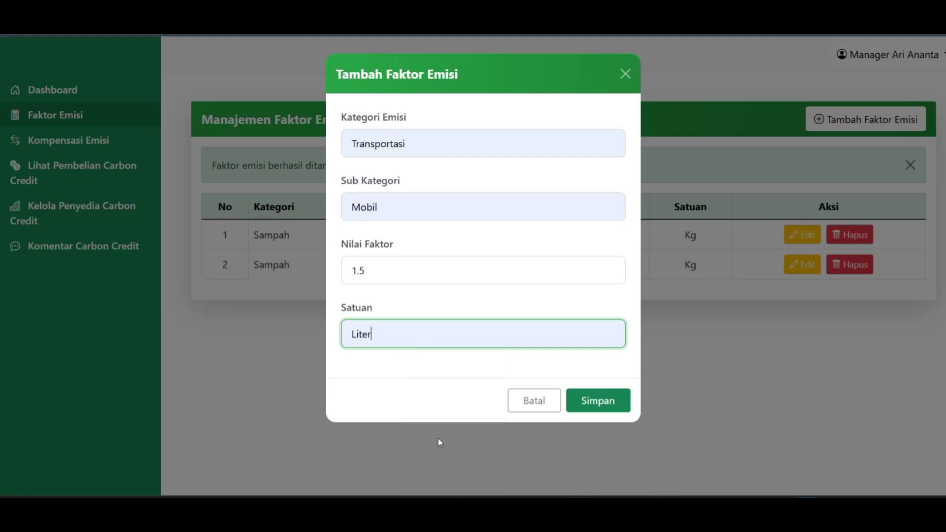
left_click(608, 401)
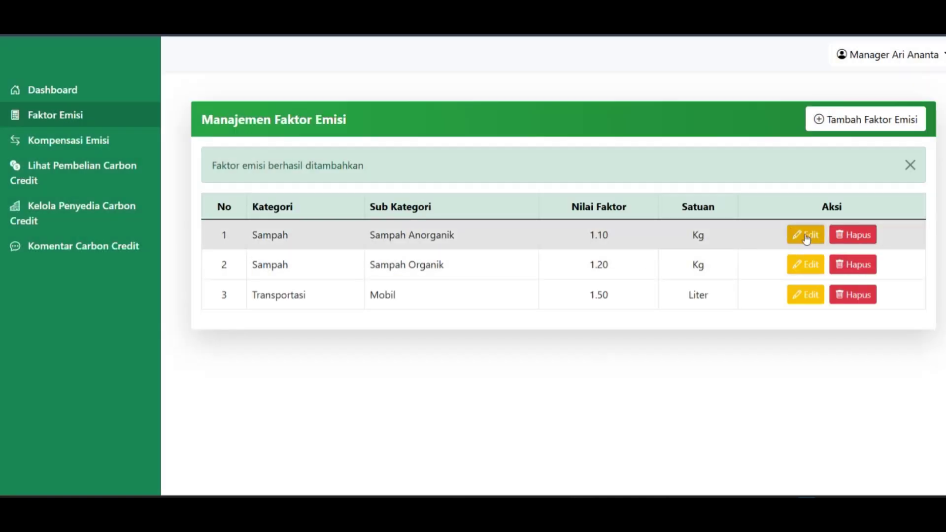
Change the Sampah Anorganik factor value to 1,15 and update it.
left_click(806, 236)
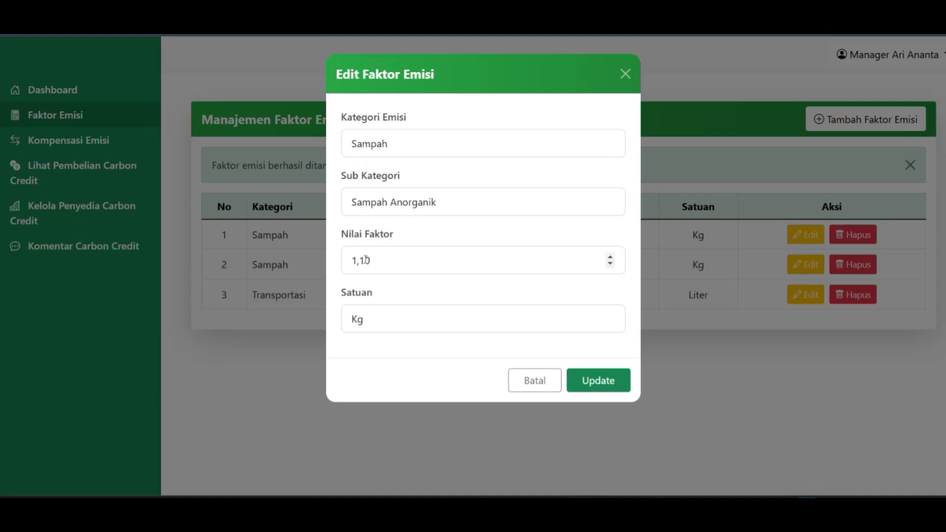
left_click(375, 261)
key("BackSpace")
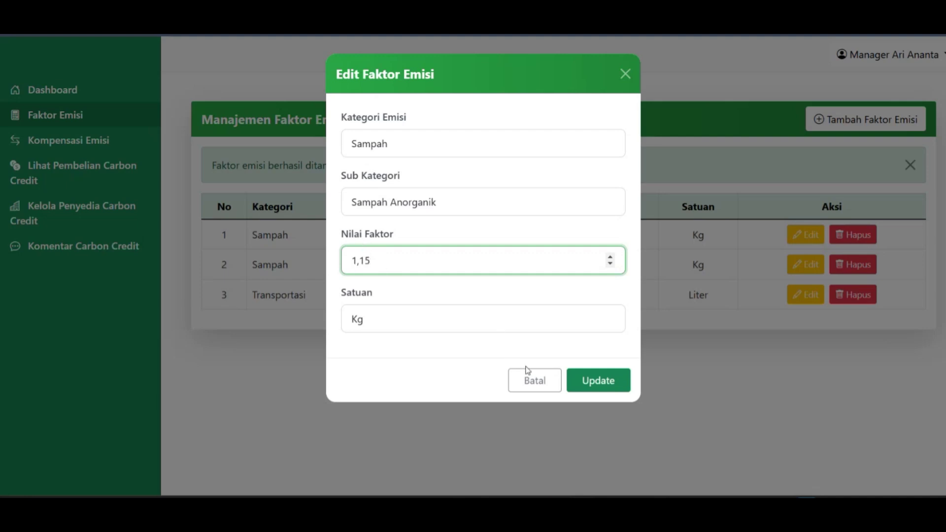
left_click(597, 382)
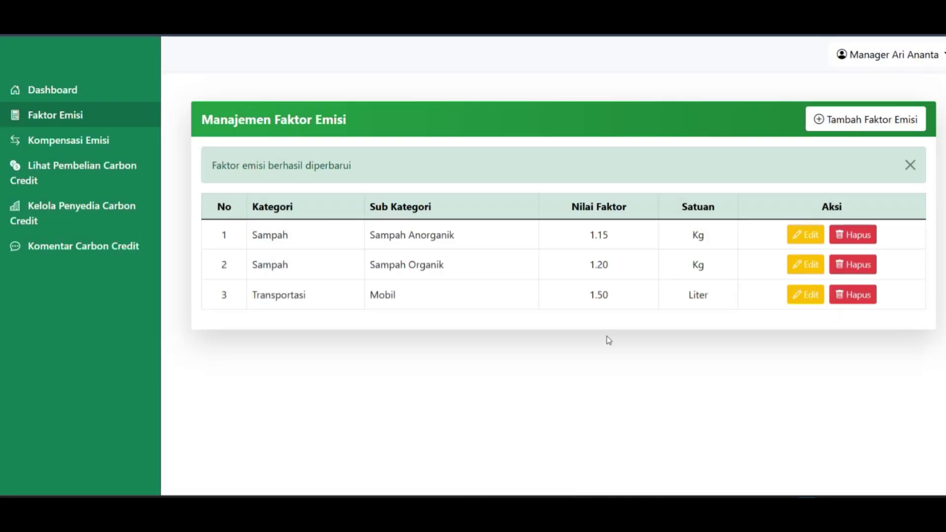
Delete the Sampah Anorganik factor row, confirming the deletion.
double_click(605, 234)
left_click(588, 362)
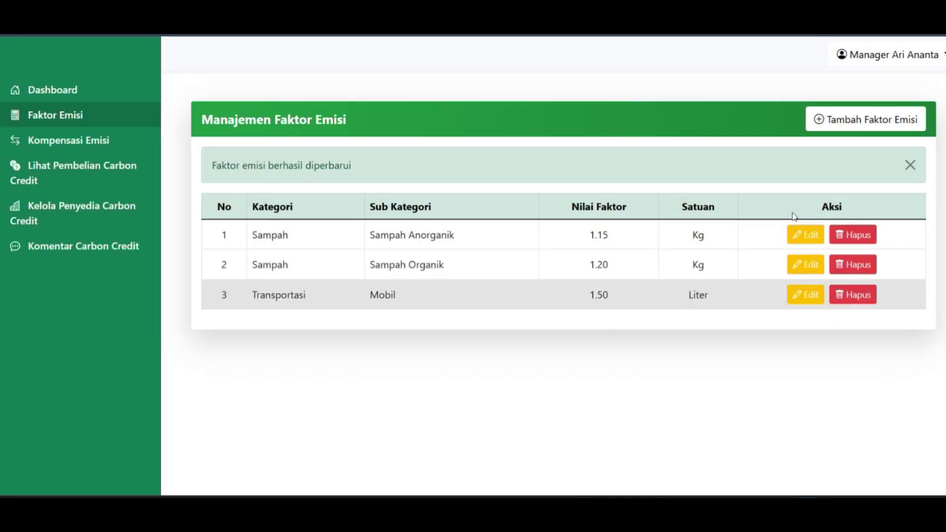
left_click(843, 239)
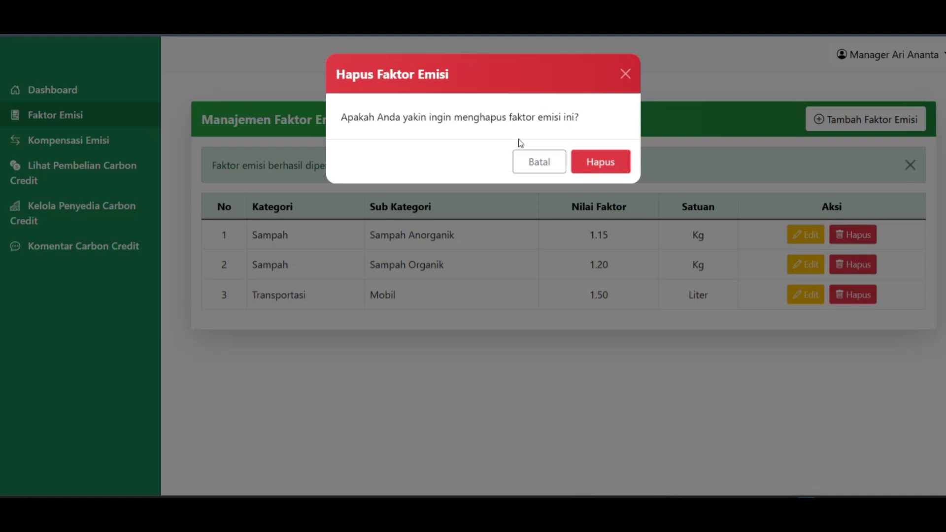
left_click(608, 169)
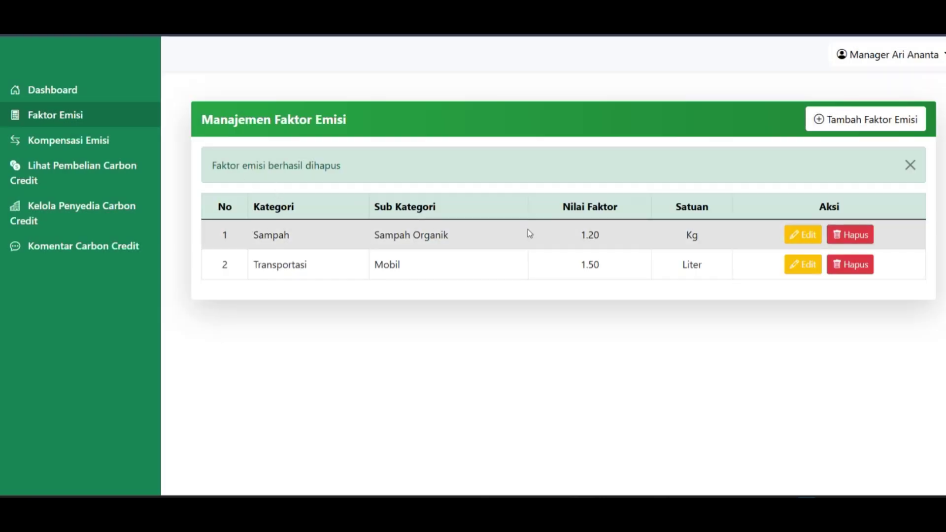
Dismiss the deletion message and go to Kelola Penyedia Carbon Credit.
left_click(910, 164)
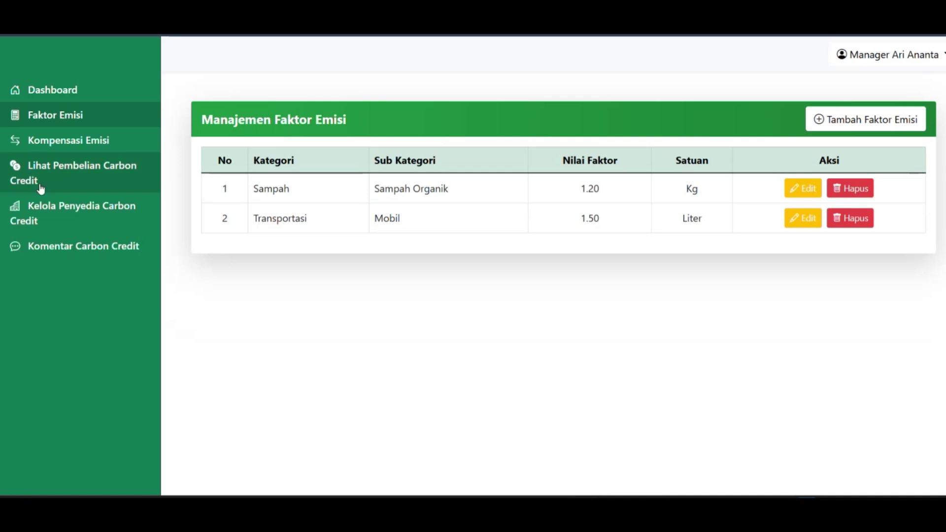
left_click(60, 210)
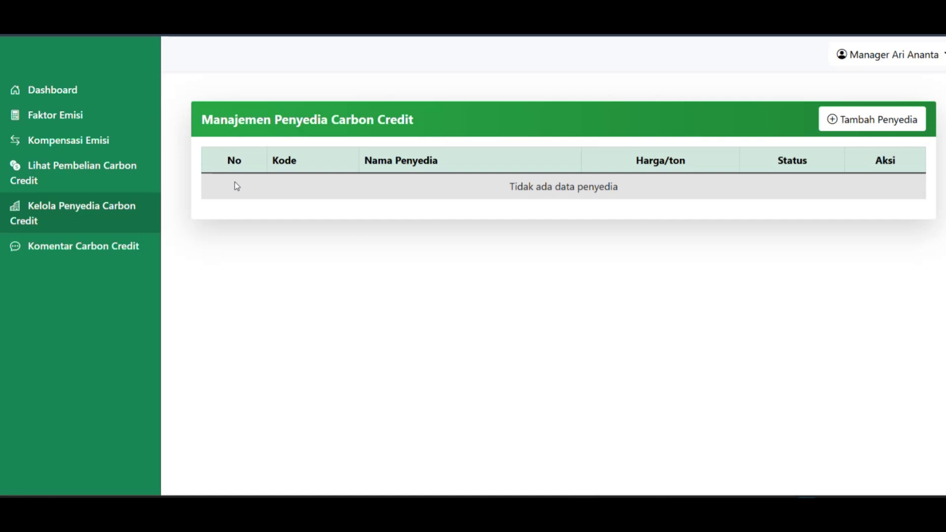
Add provider Verified Carbon Standard (VCS), described 'Penyedia carbon credit', at 250 USD per ton.
left_click(854, 119)
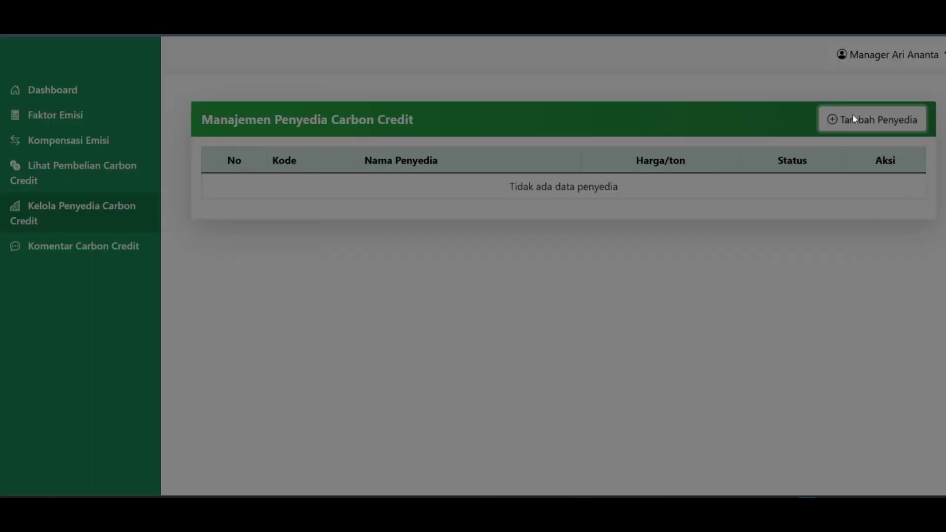
left_click(508, 144)
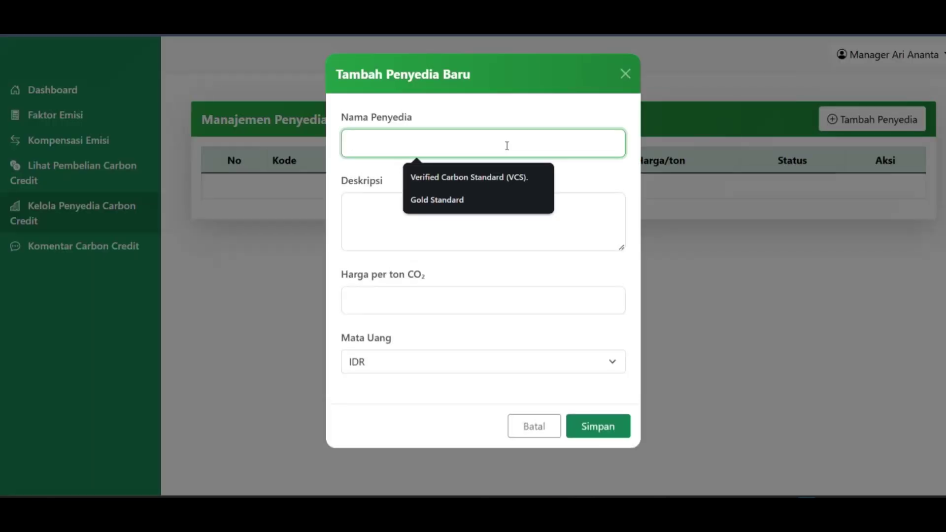
left_click(478, 178)
left_click(444, 211)
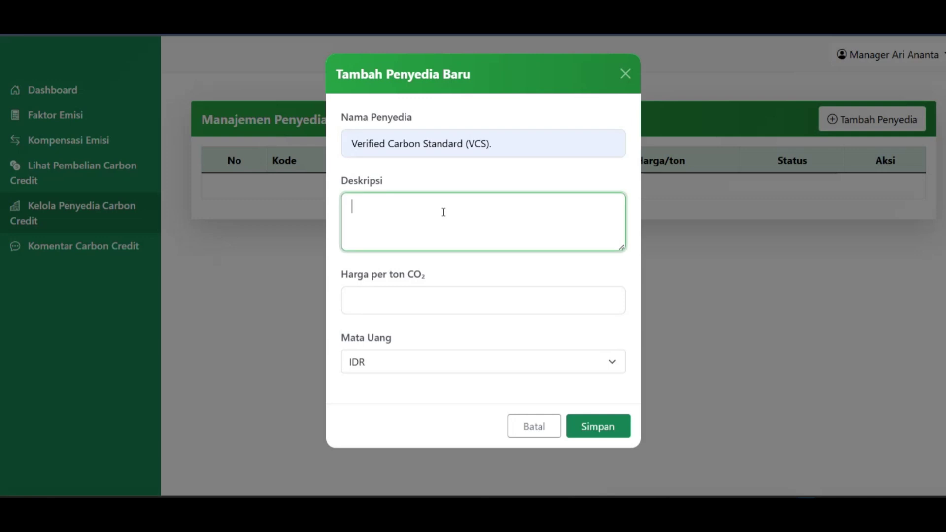
type("Penyedia carbon credit")
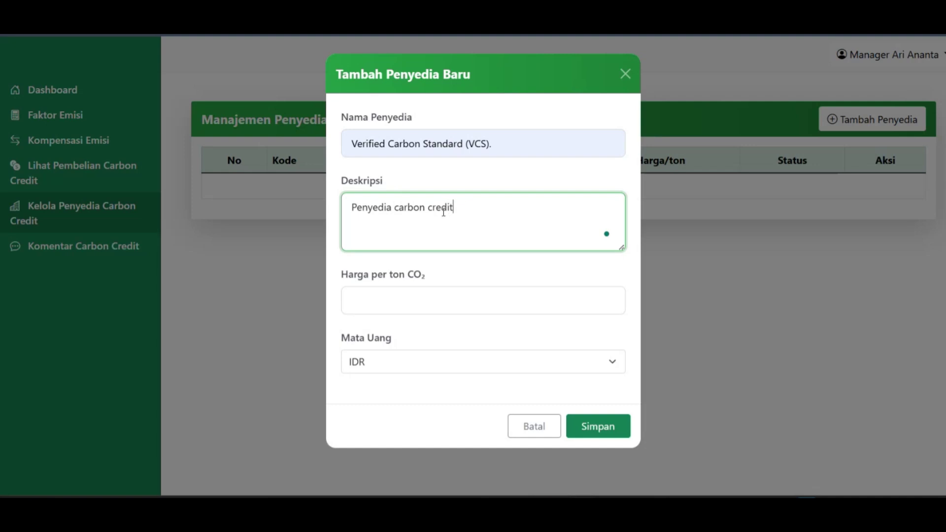
left_click(436, 299)
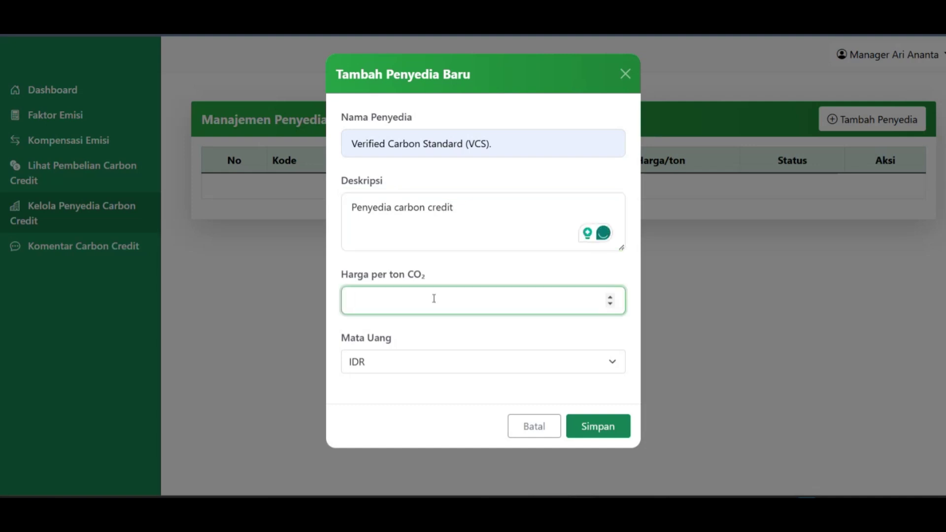
type("250")
left_click(405, 363)
left_click(367, 403)
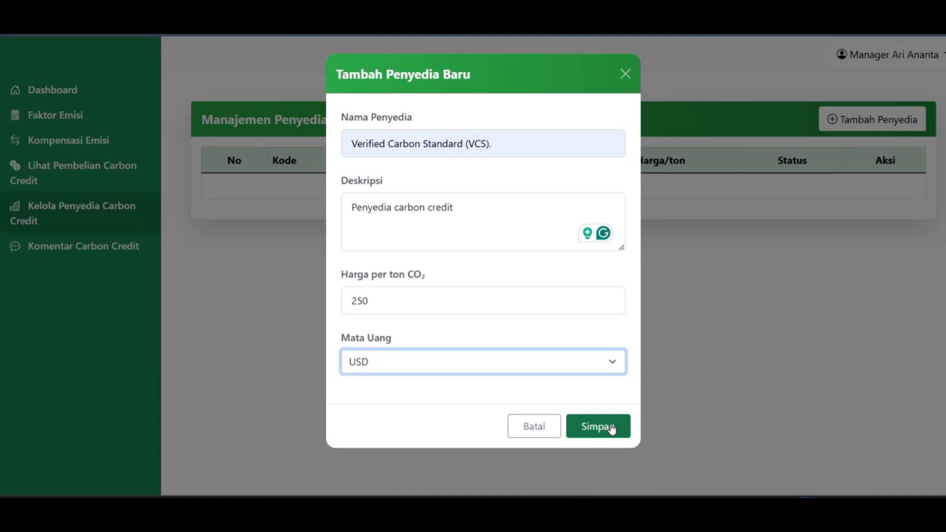
left_click(611, 429)
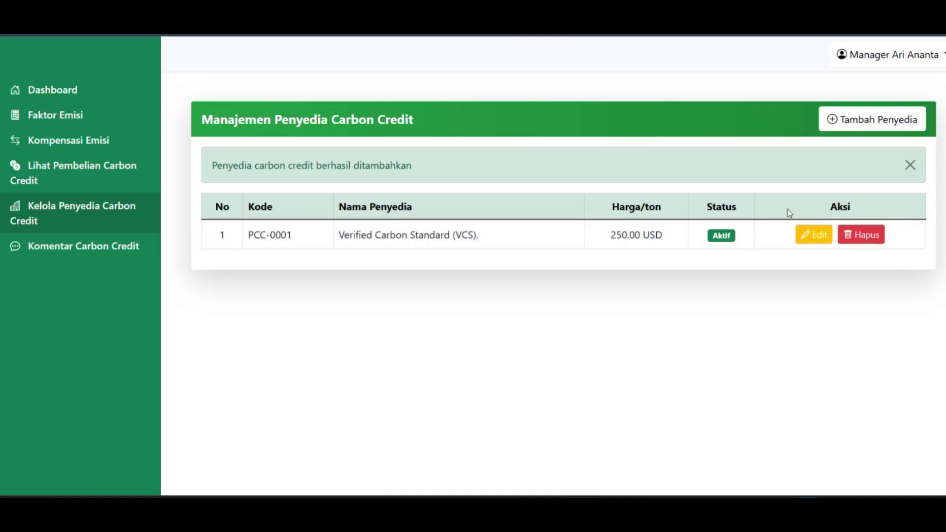
Open the VCS provider's edit form, then cancel without changes.
left_click(807, 241)
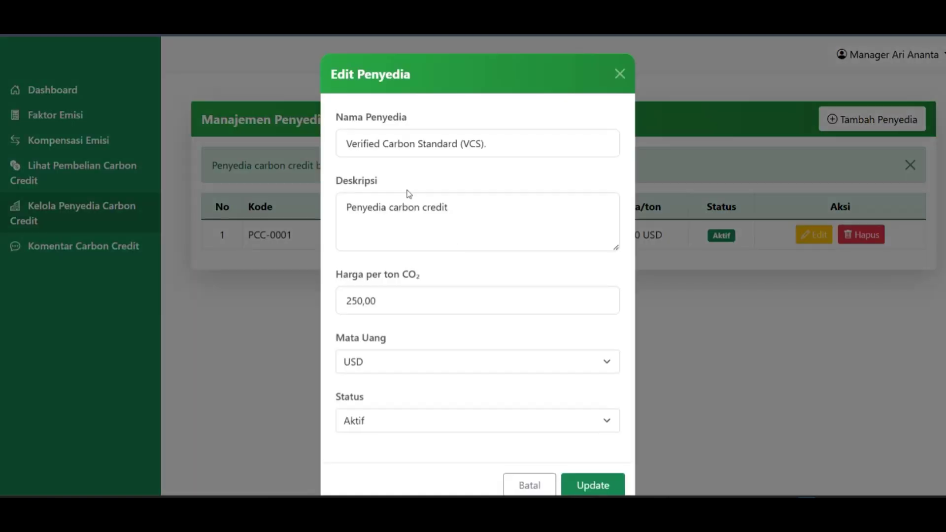
scroll(409, 197, "down", 1)
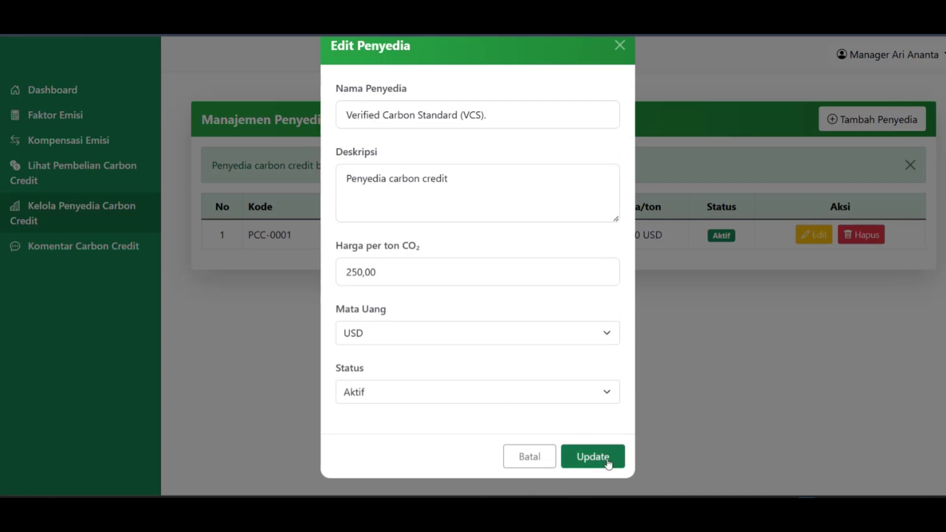
left_click(532, 459)
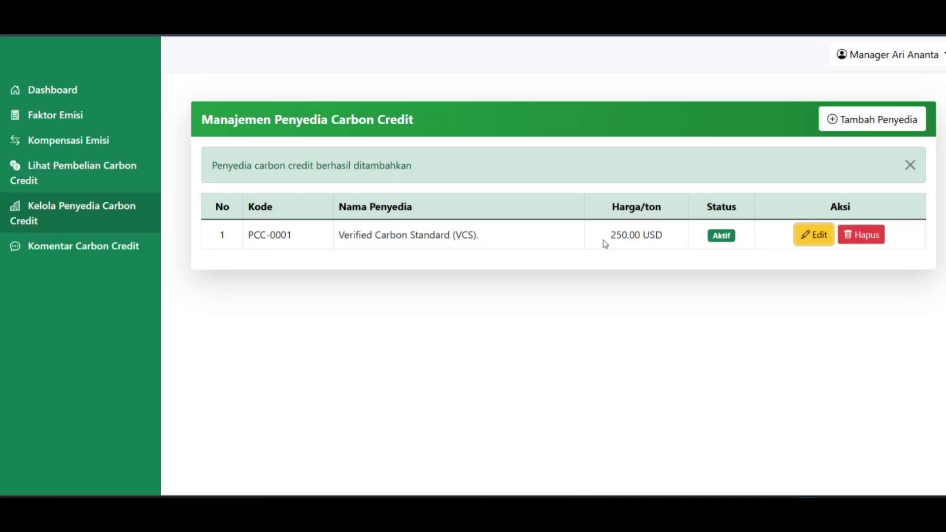
Add provider Gold Standard, described 'Penyedia carbon credit', at 25000000 IDR per ton.
left_click(872, 119)
left_click(445, 144)
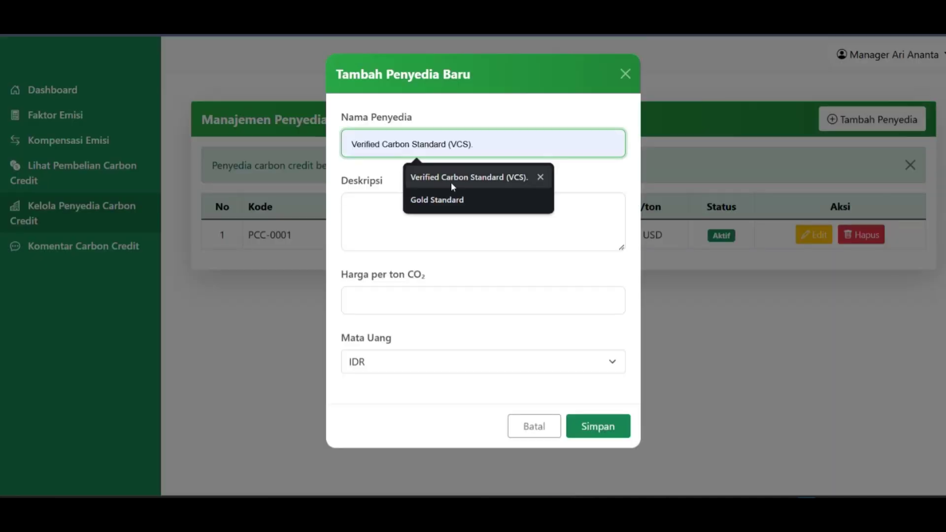
left_click(450, 199)
left_click(447, 207)
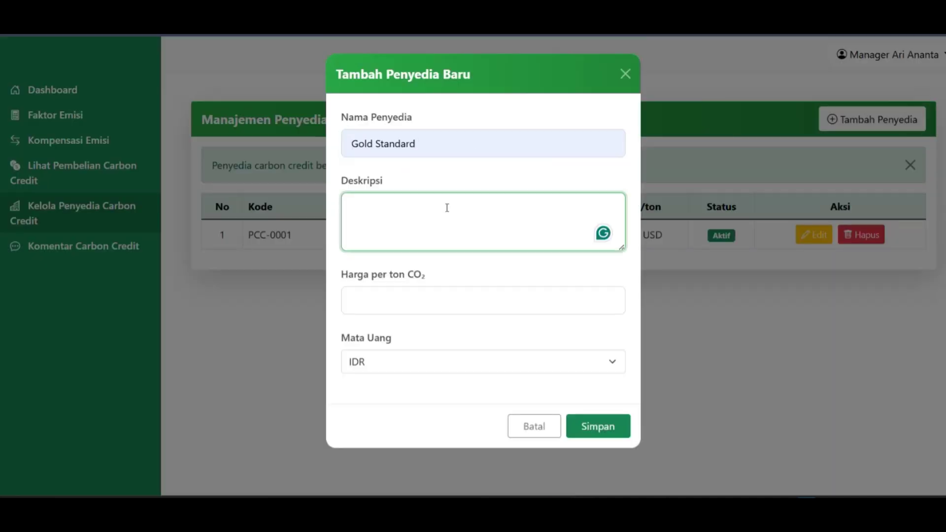
type("Penyedia ")
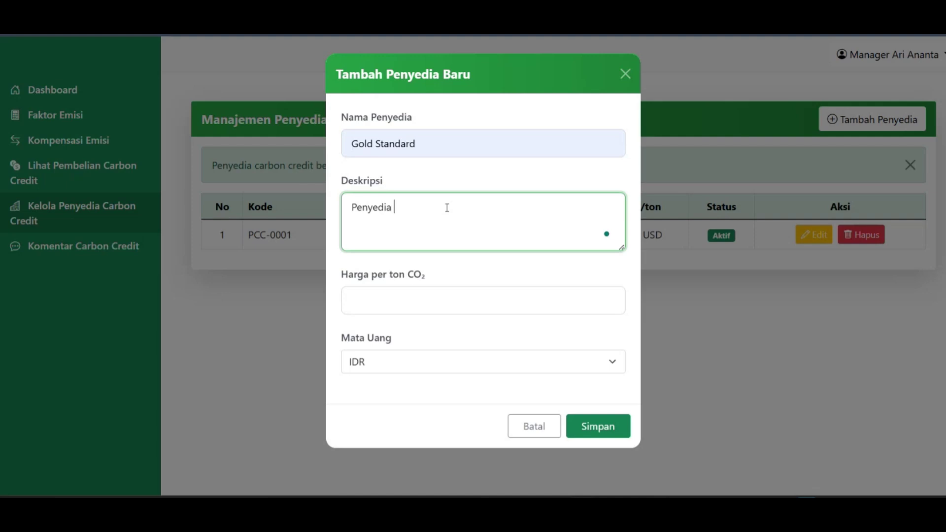
type("carbon credit")
left_click(384, 300)
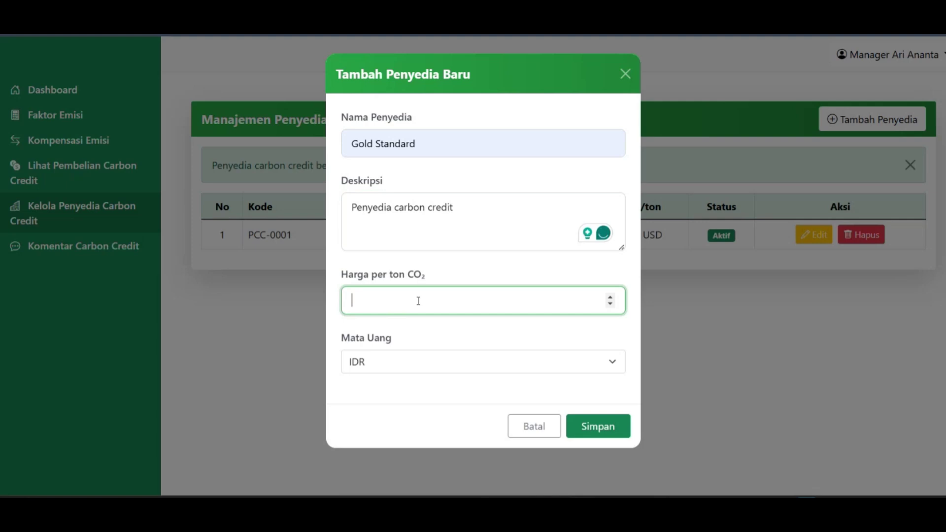
type("25000000")
left_click(600, 429)
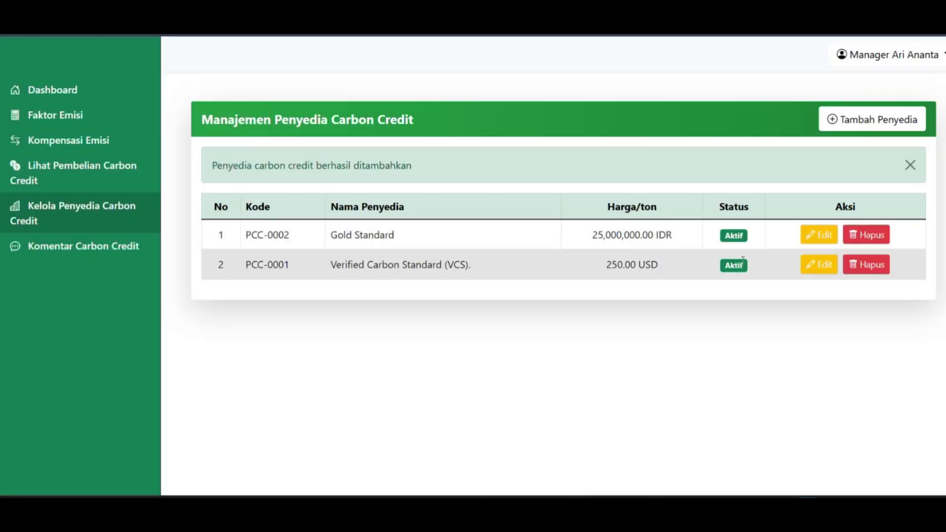
Dismiss the provider-added notice and log out of the manager account.
left_click(910, 165)
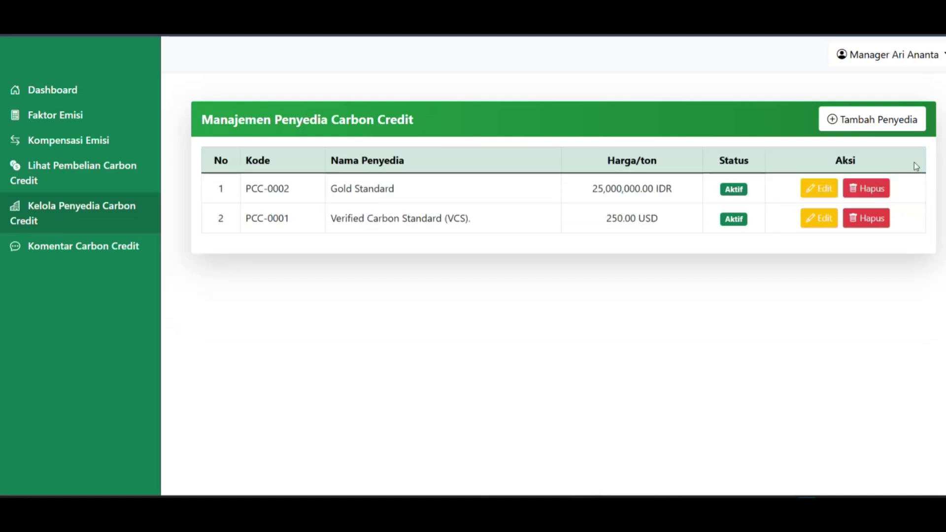
left_click(890, 58)
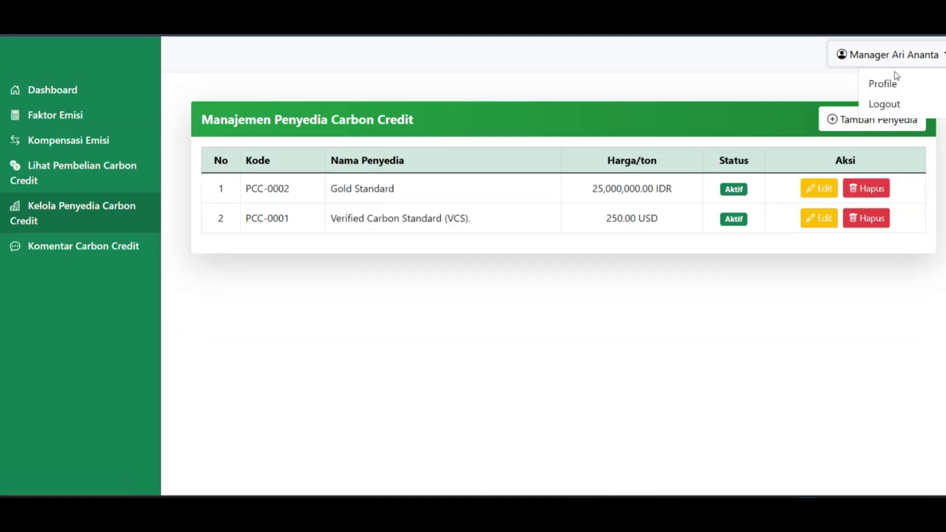
left_click(884, 105)
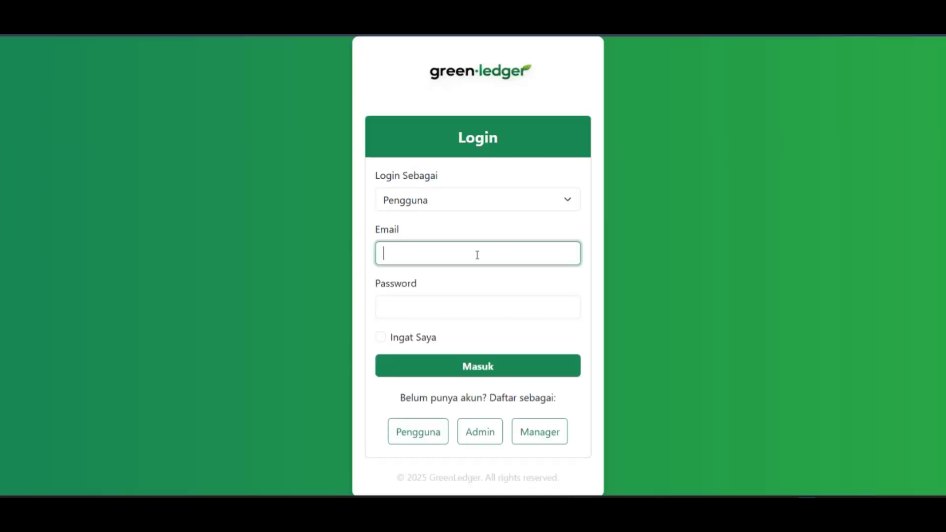
Sign in as a regular user with the saved e-mail and the account password.
left_click(477, 255)
left_click(495, 286)
left_click(450, 303)
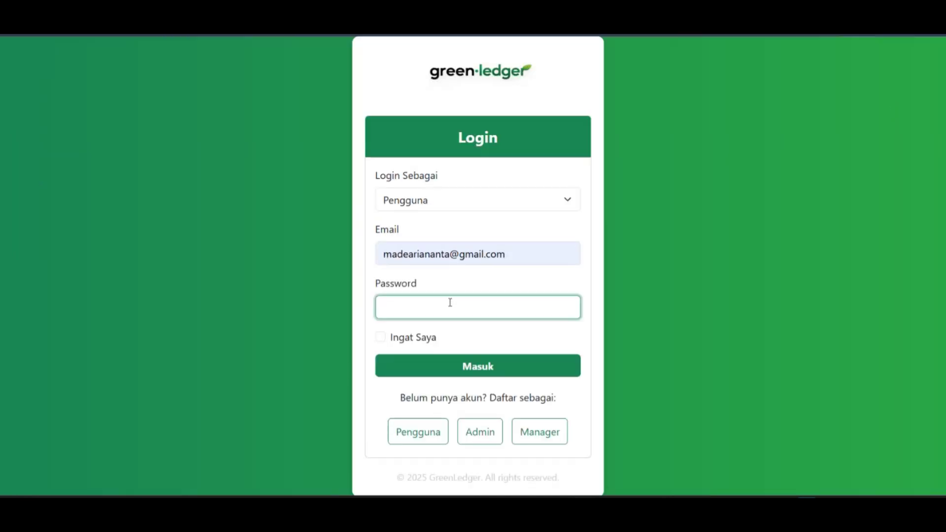
type("password")
left_click(483, 367)
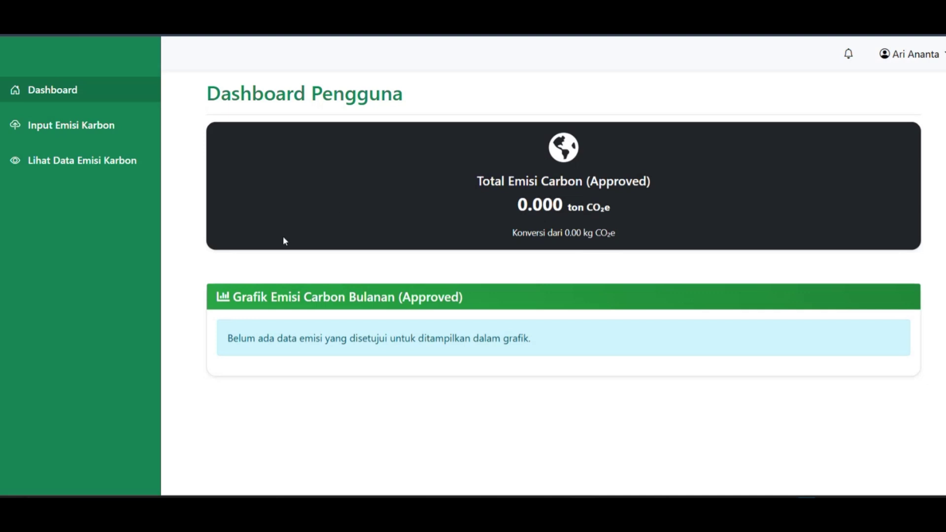
Start an emission entry dated 02/01/2025 under Sampah / Sampah Organik.
left_click(70, 129)
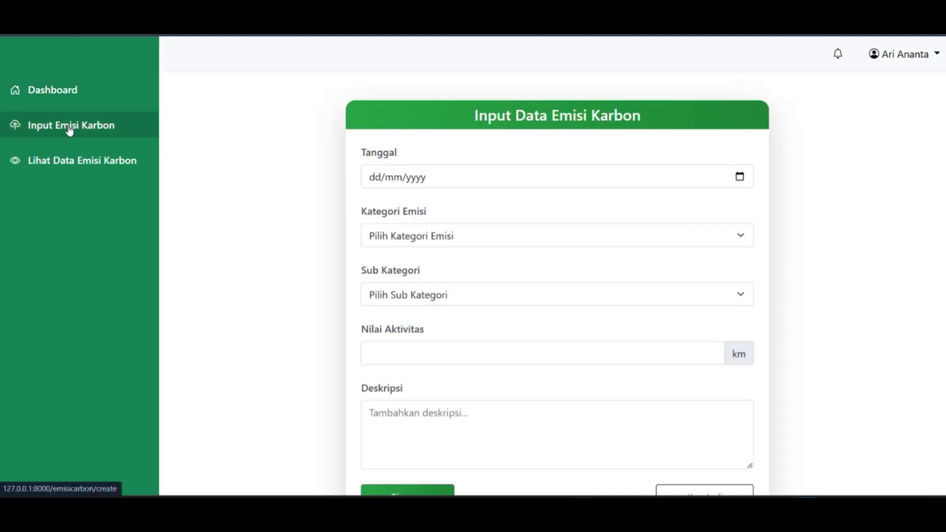
left_click(739, 178)
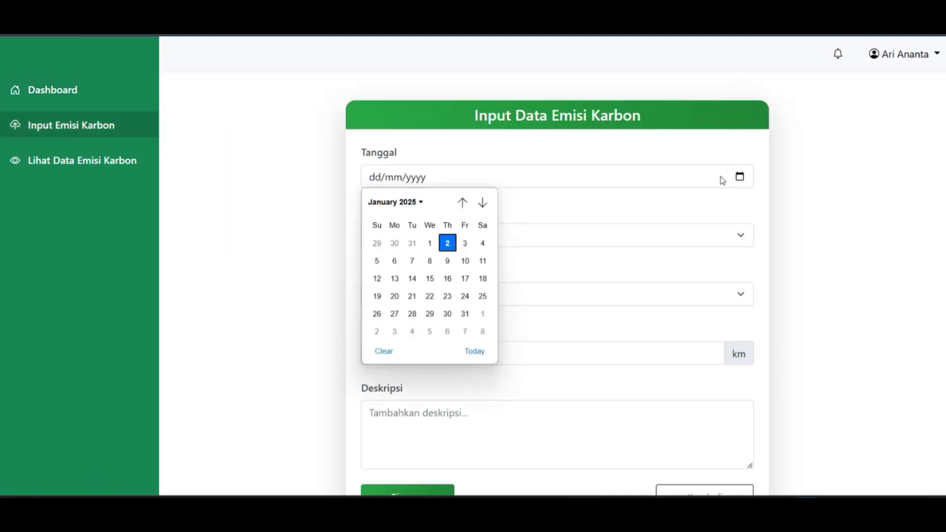
left_click(474, 351)
left_click(450, 237)
left_click(420, 277)
left_click(434, 296)
left_click(405, 335)
Enter 500 Kg and the description 'Sampah organik yang dihasilkan tangal 2 Januari 2025', then save.
left_click(398, 351)
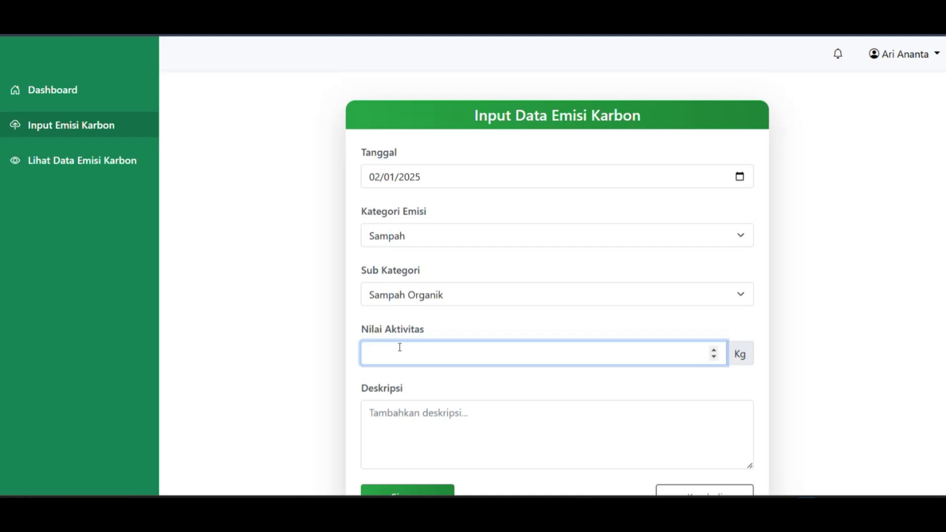
type("500")
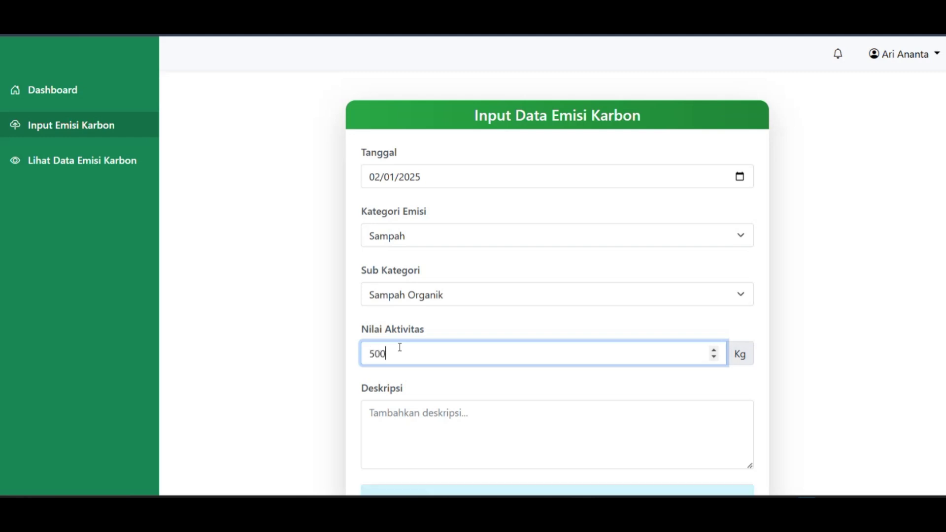
left_click(498, 428)
type("Sam")
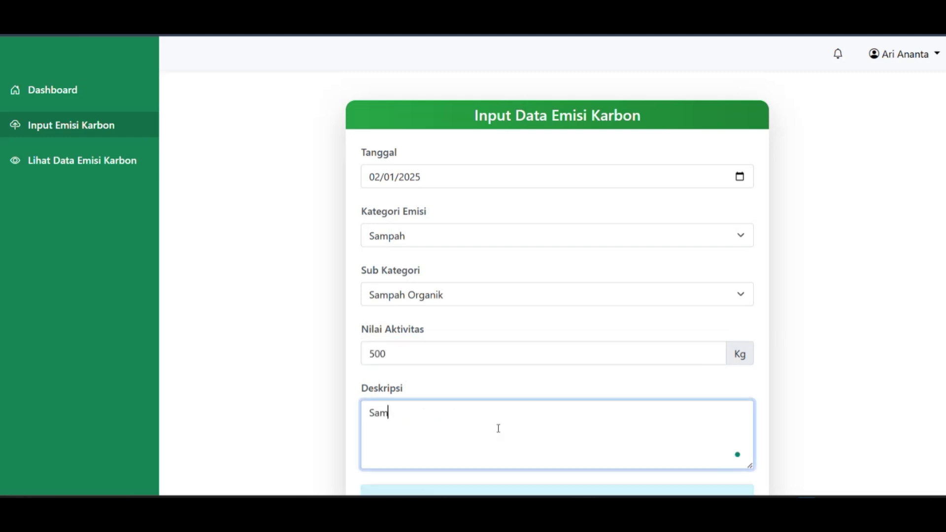
type("pah organik yang dihasilkan ")
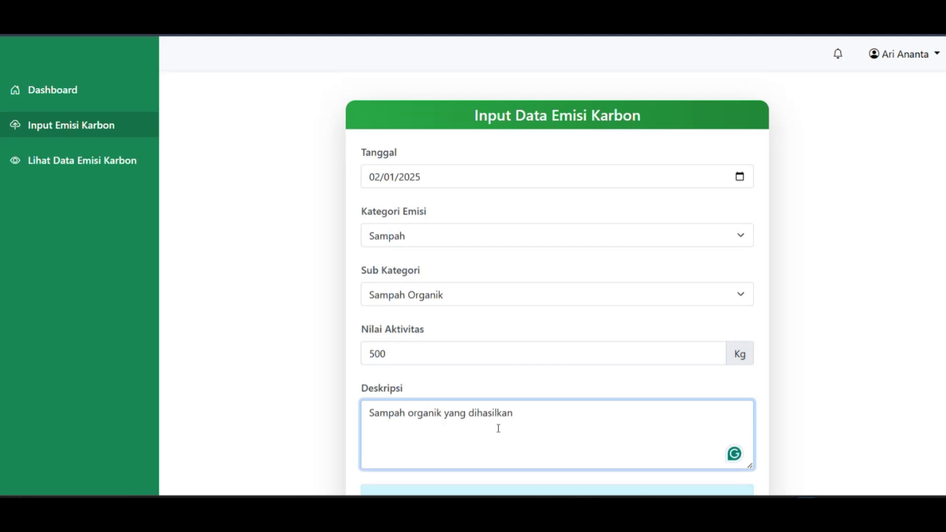
type("tangal ")
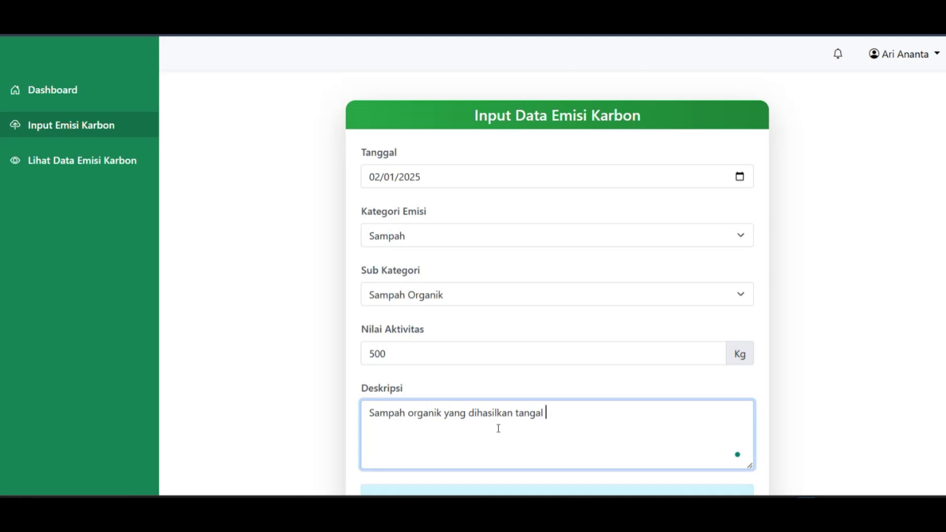
type("2 Januari2025")
scroll(498, 428, "down", 2)
left_click(585, 318)
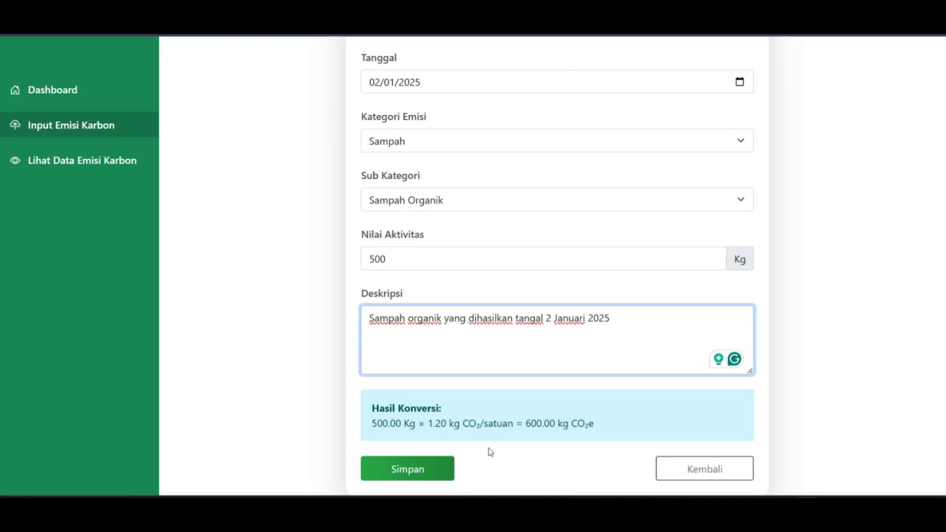
left_click(442, 471)
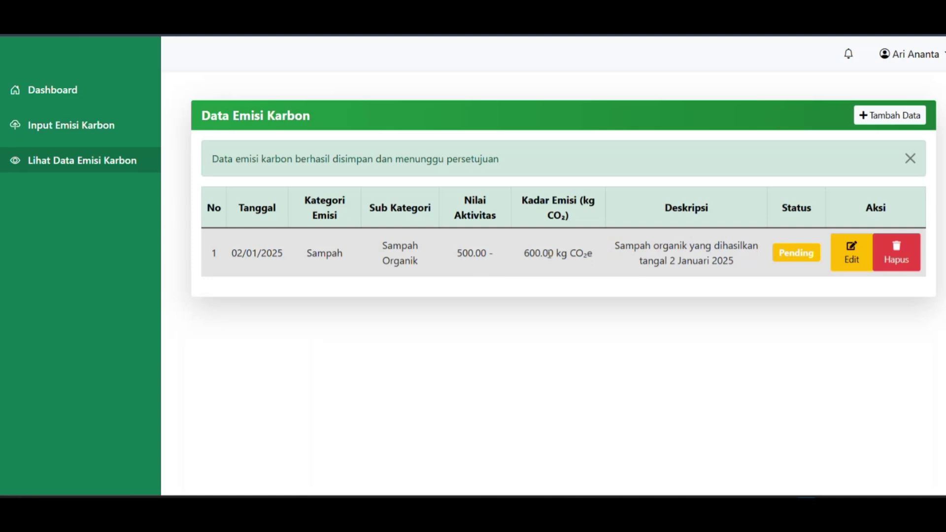
left_click_drag(525, 255, 595, 258)
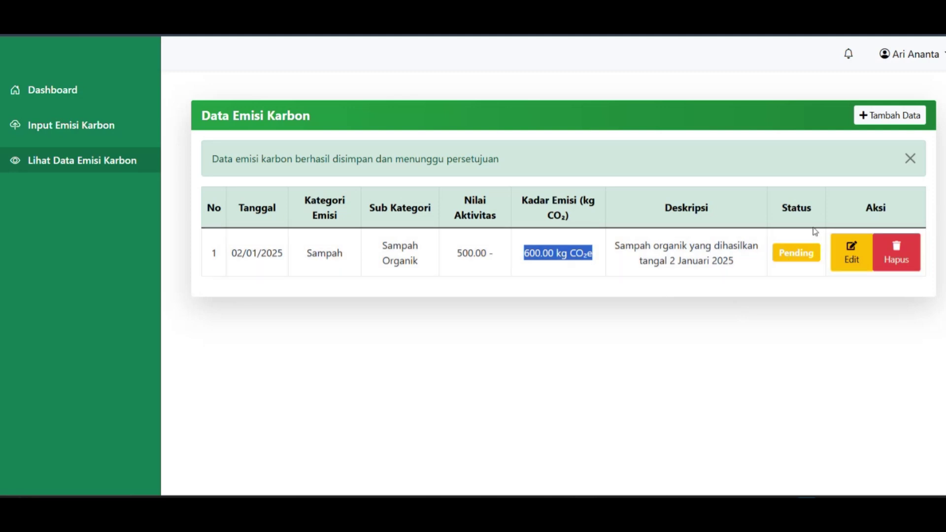
Edit the Sampah Organik entry: date 02/01/2025, activity value changed from 500 to 600.
left_click(842, 259)
scroll(548, 269, "down", 1)
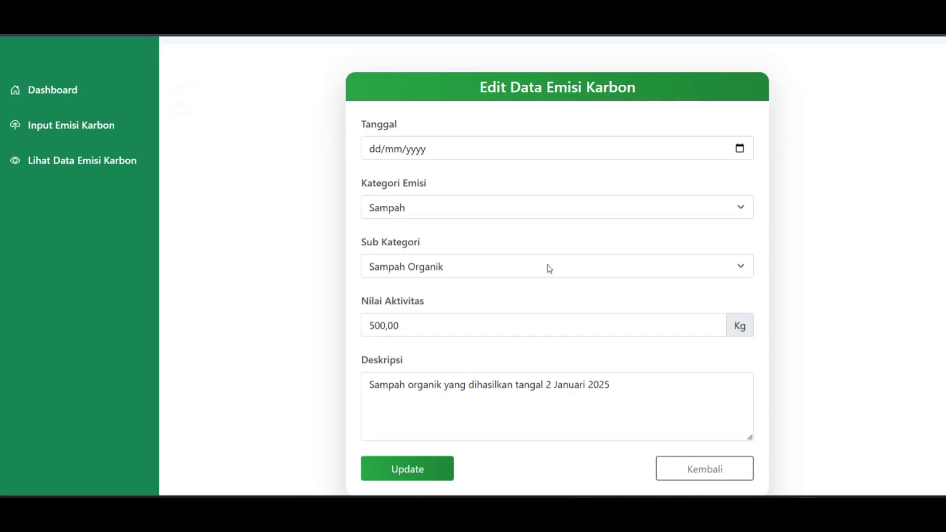
left_click(739, 150)
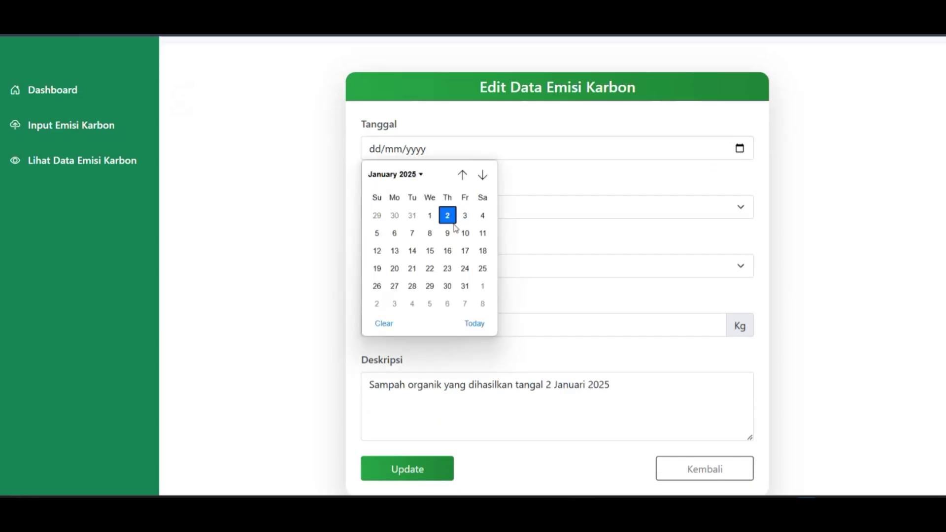
left_click(475, 323)
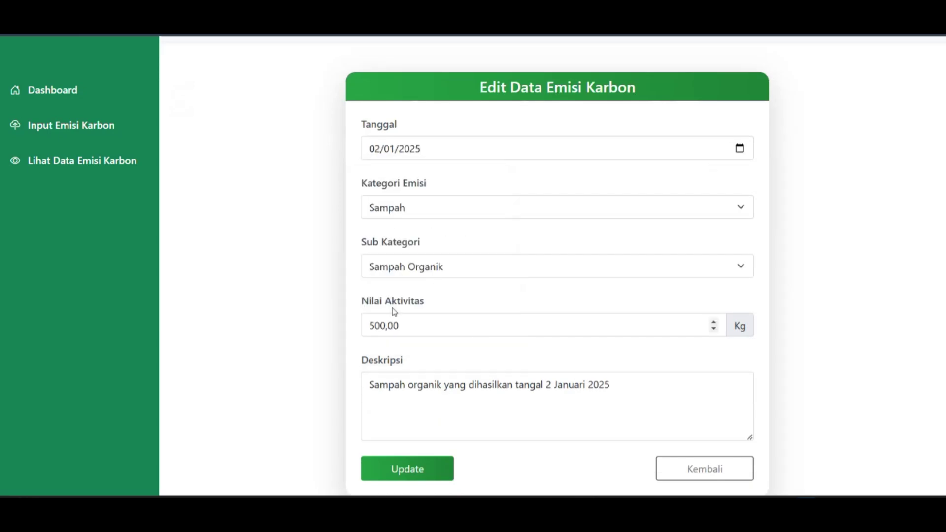
left_click(374, 326)
key("BackSpace")
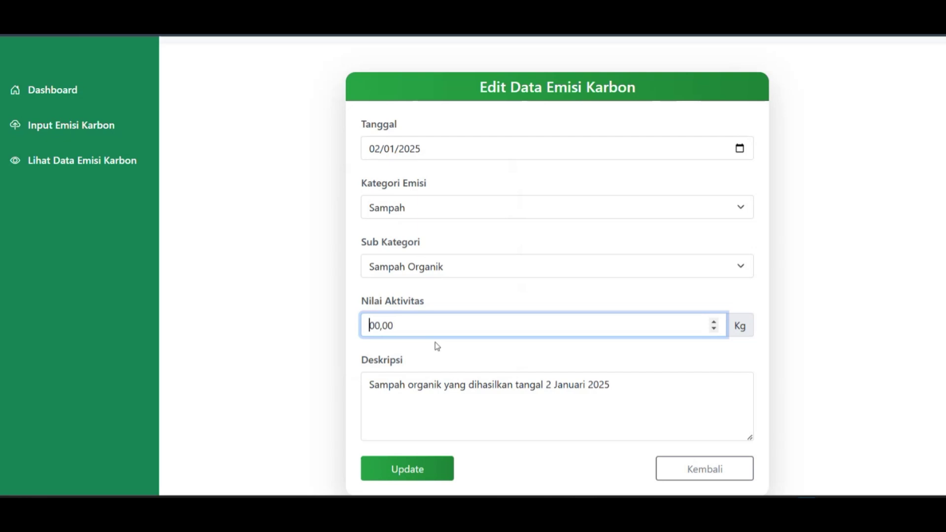
type("6")
left_click(421, 464)
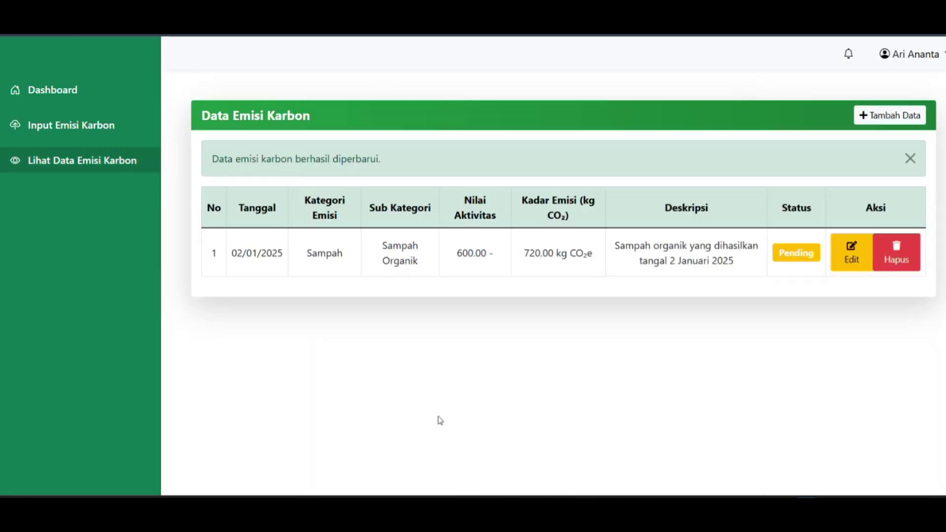
Start a new emission entry dated 02/01/2025 under Transportasi / Mobil.
left_click(863, 117)
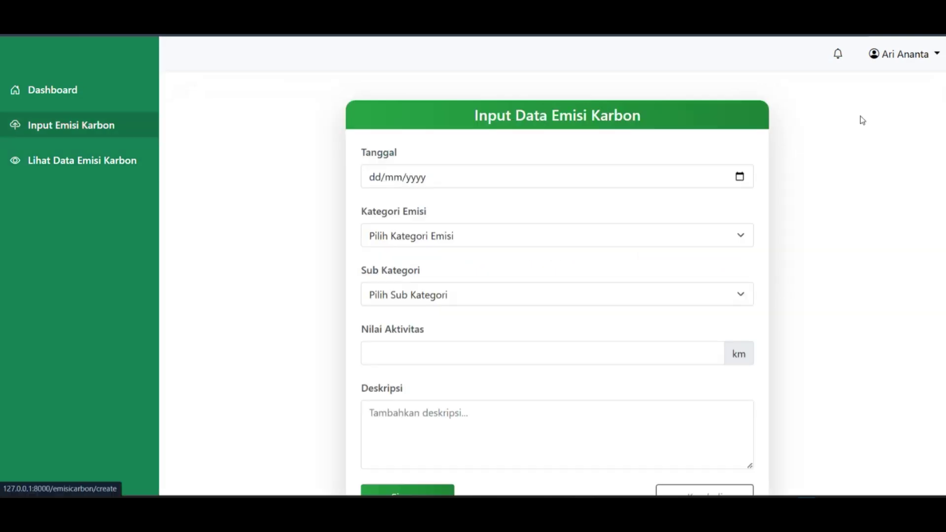
left_click(740, 177)
left_click(475, 351)
left_click(455, 239)
left_click(452, 294)
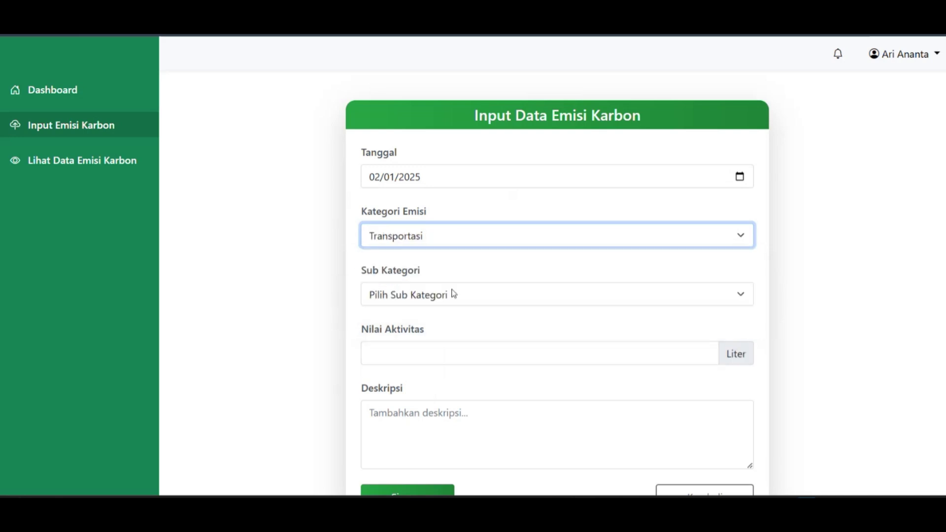
left_click(452, 295)
left_click(454, 335)
Enter activity value 100 with description 'Emisi tranportasi mobil' and save the entry.
left_click(421, 349)
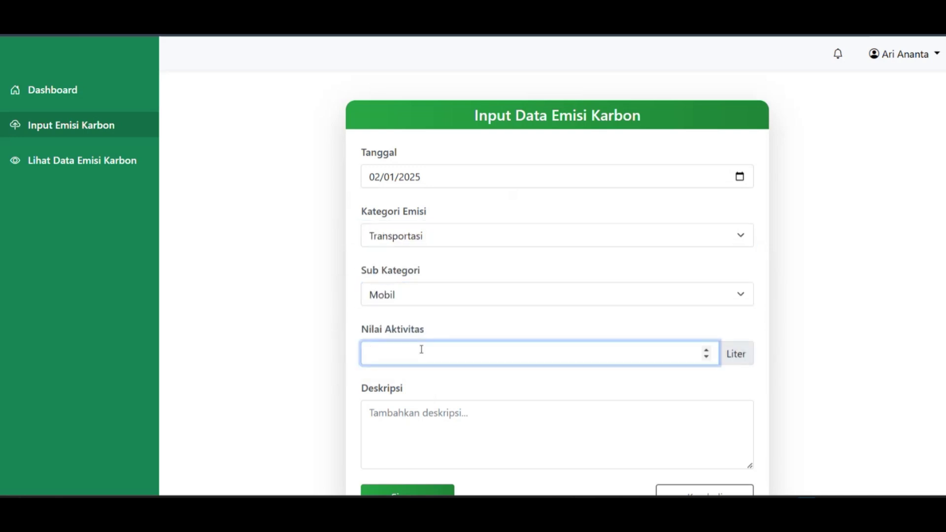
type("100")
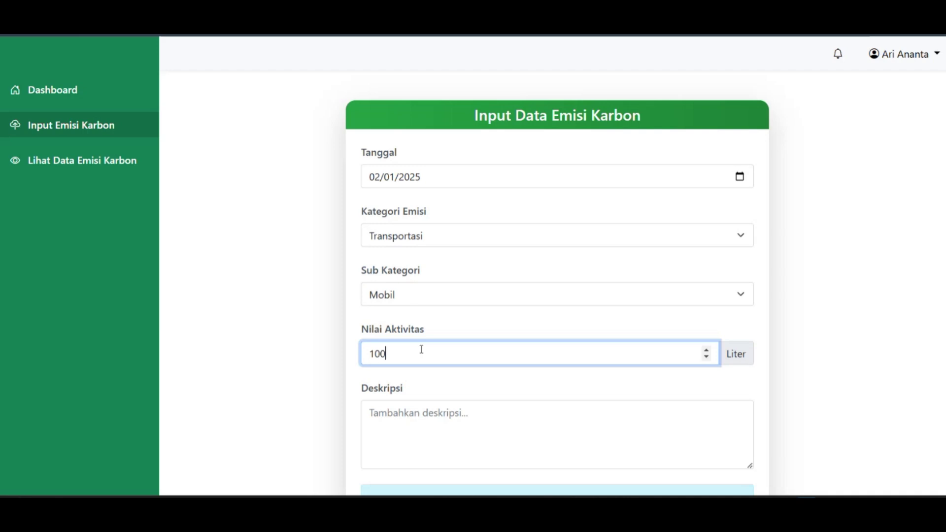
left_click(469, 432)
type("Emisi tranportas")
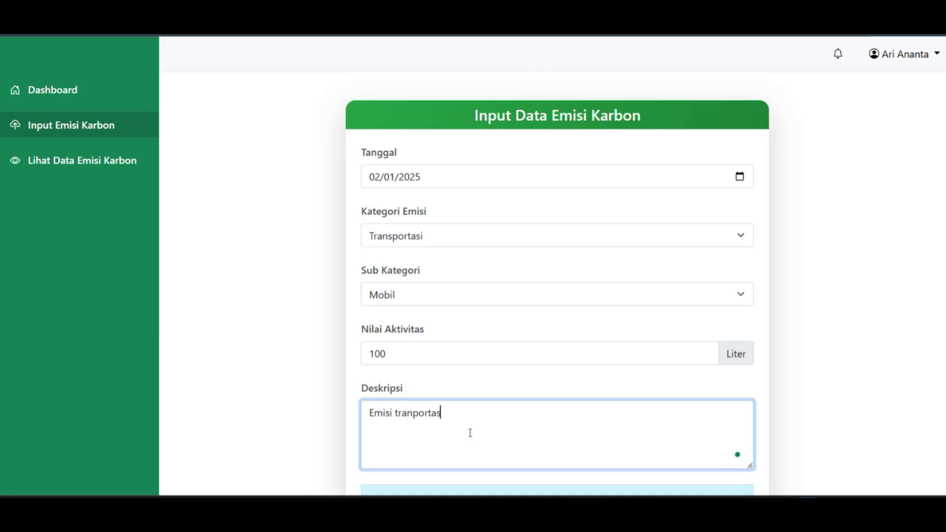
type("i mobil")
scroll(501, 291, "down", 2)
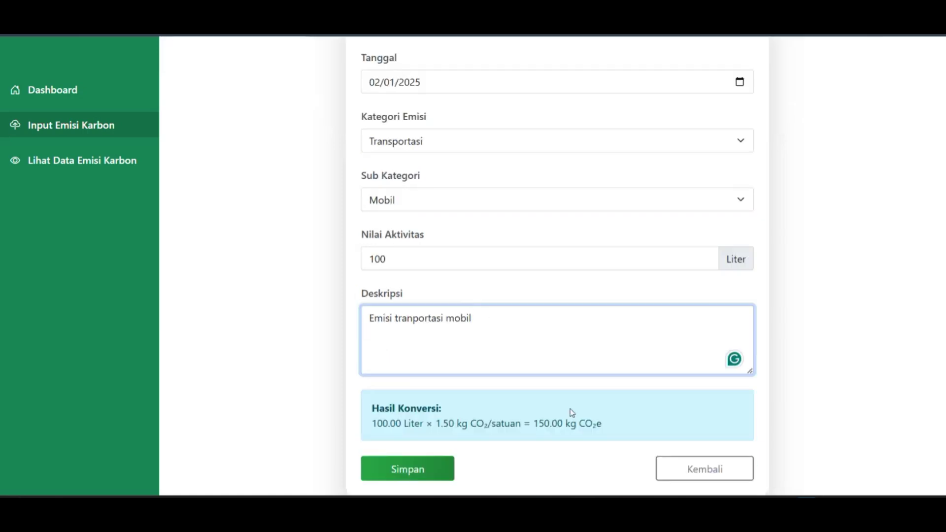
left_click_drag(372, 418, 602, 424)
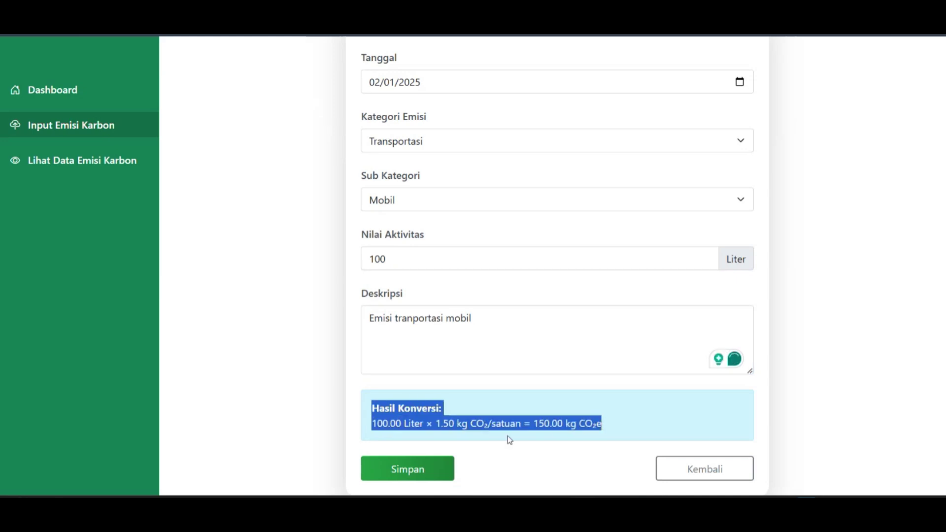
left_click(416, 469)
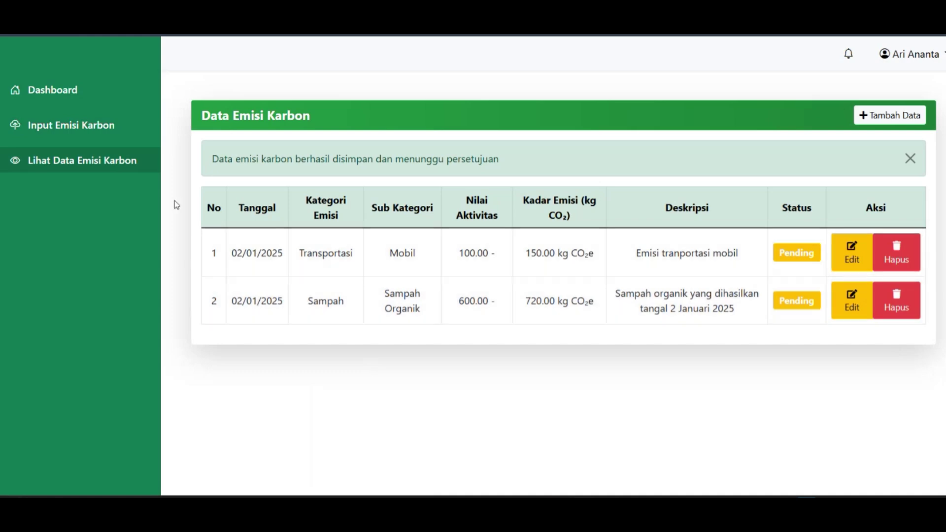
Review the Sampah Organik and Mobil cards on the user dashboard, then open the account menu.
left_click(63, 95)
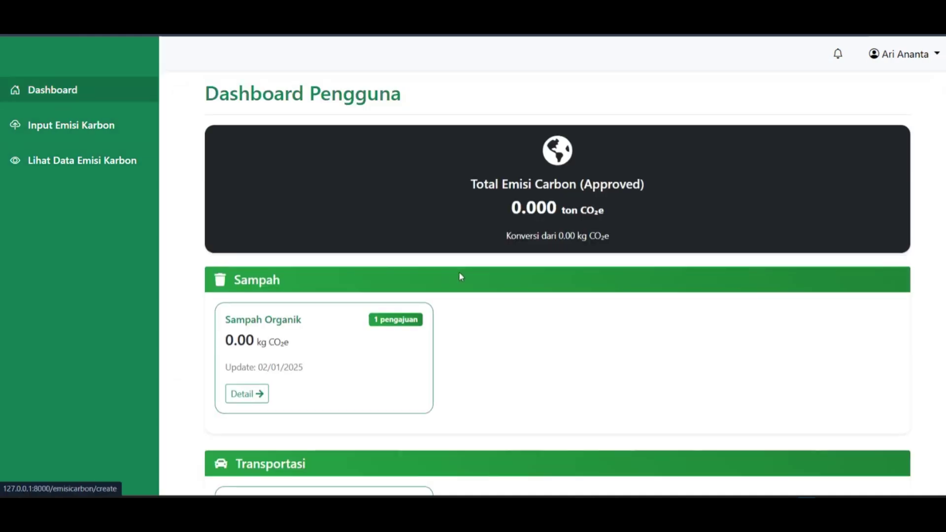
scroll(465, 272, "down", 4)
scroll(466, 273, "up", 1)
scroll(466, 273, "up", 3)
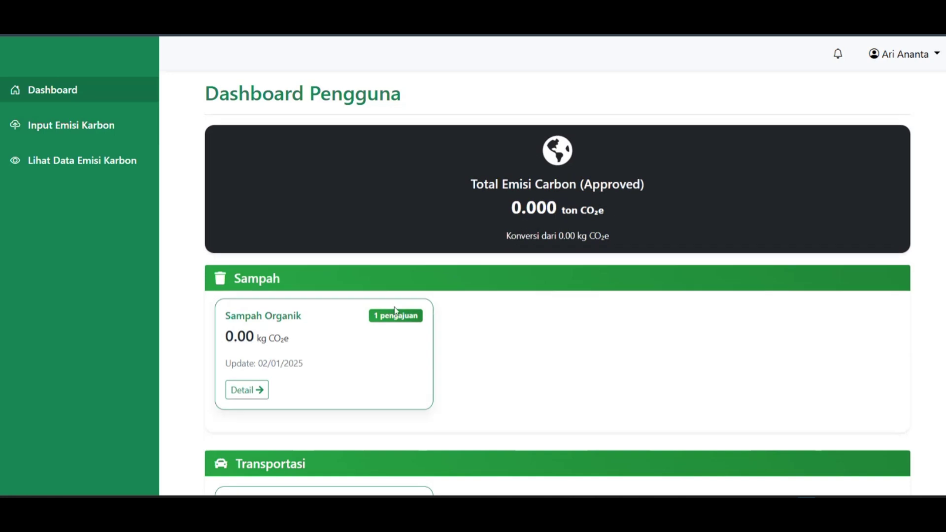
scroll(340, 384, "down", 4)
scroll(376, 380, "up", 4)
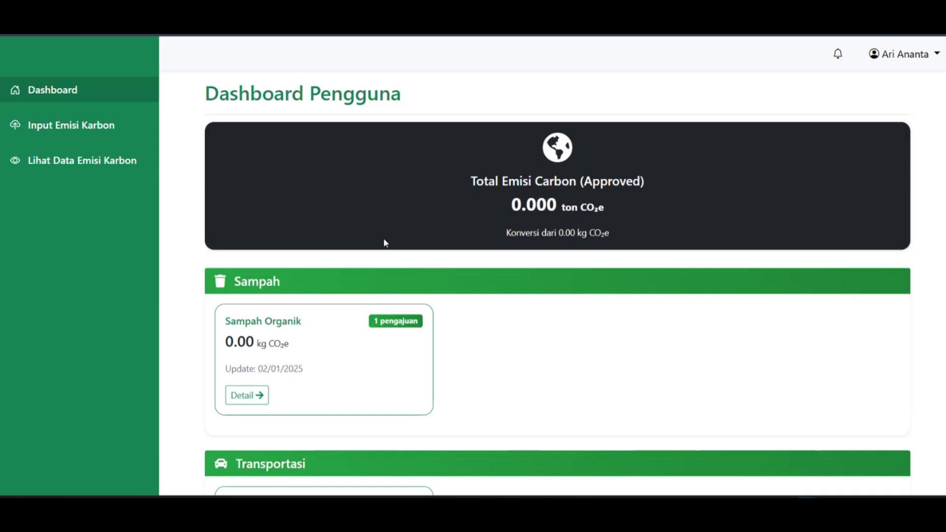
scroll(468, 249, "down", 5)
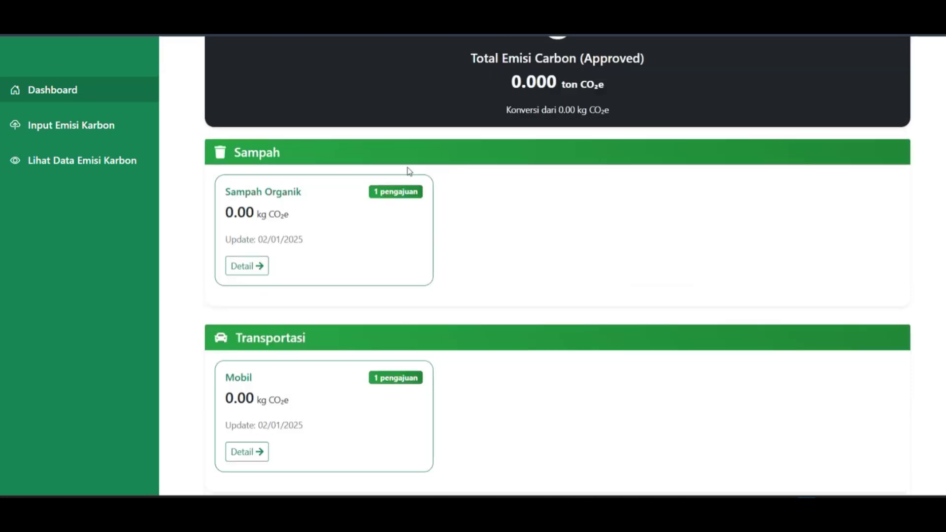
scroll(611, 339, "up", 5)
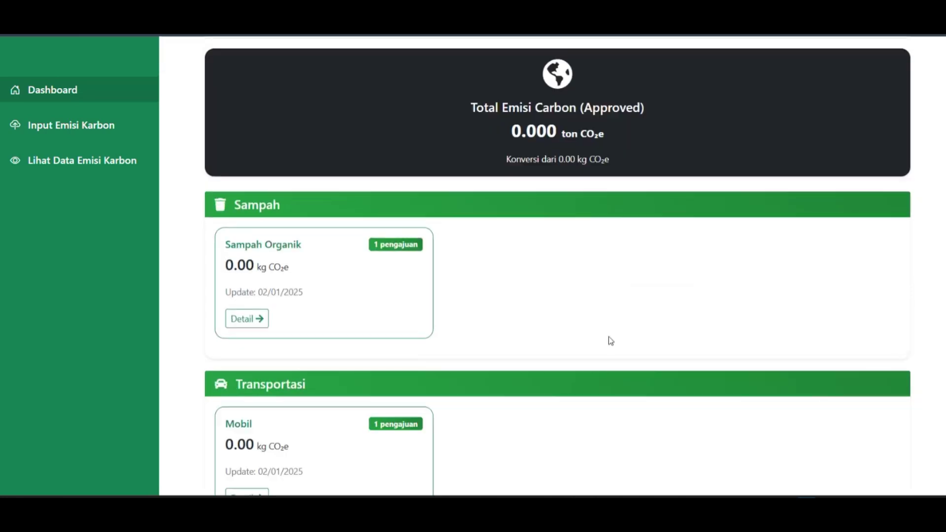
left_click(925, 59)
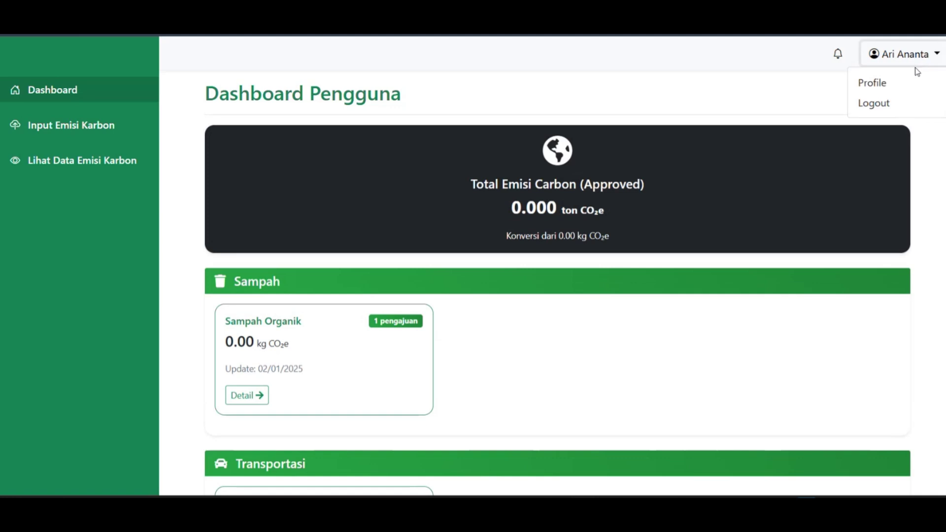
Log out and sign in with role Admin using the saved e-mail, dismissing Chrome's warning.
left_click(882, 103)
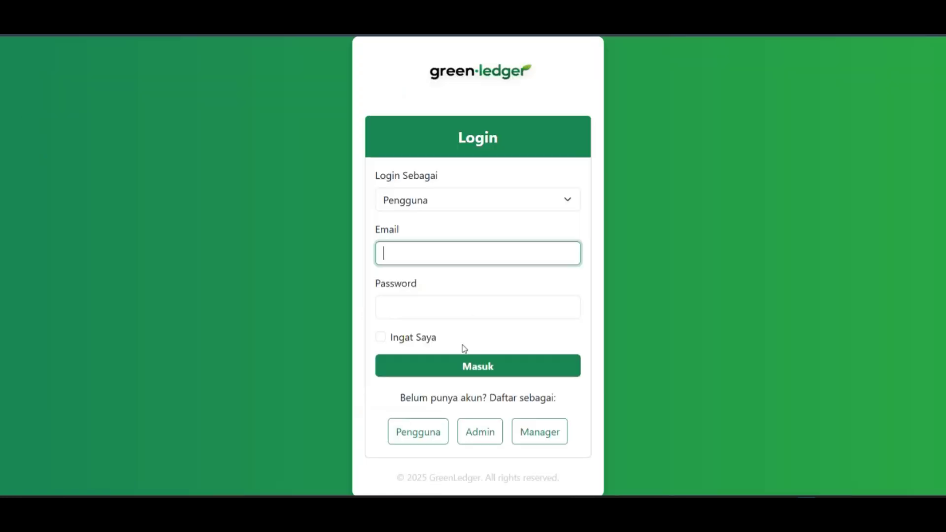
left_click(425, 200)
left_click(439, 246)
left_click(414, 252)
left_click(440, 308)
left_click(423, 307)
type("password")
left_click(454, 369)
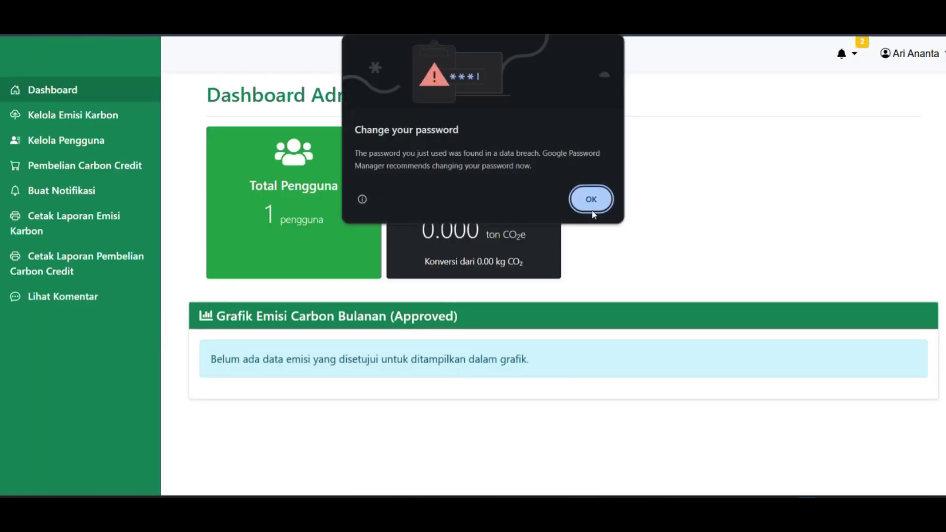
left_click(592, 211)
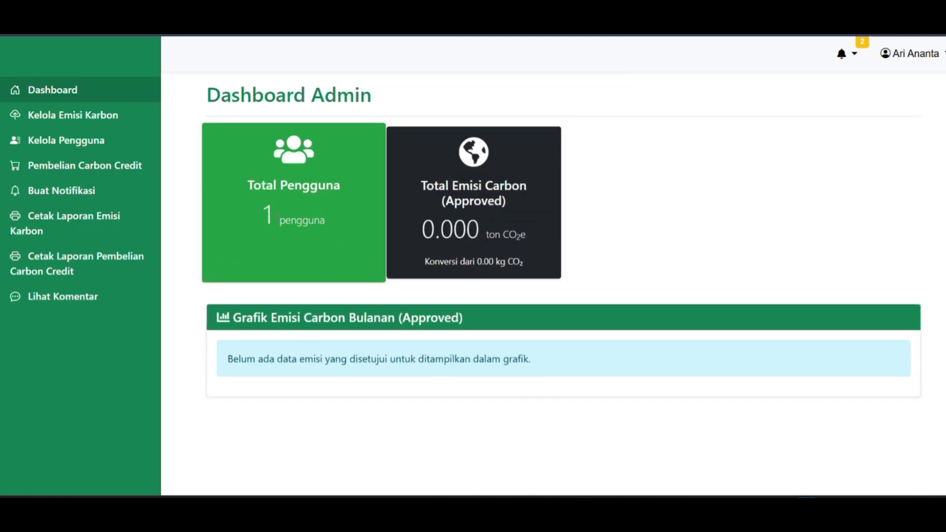
Read the admin notifications, then go to the Kelola Emisi Karbon page.
double_click(262, 221)
left_click(369, 198)
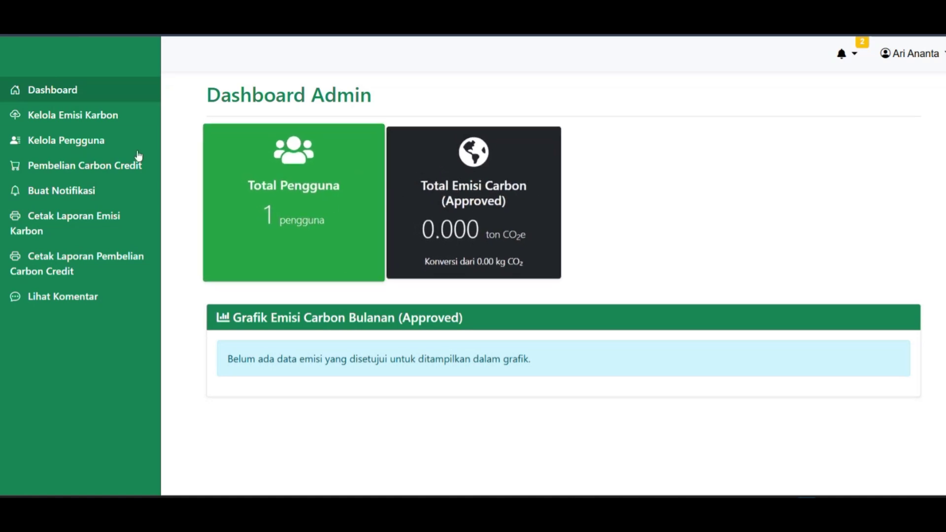
left_click(849, 58)
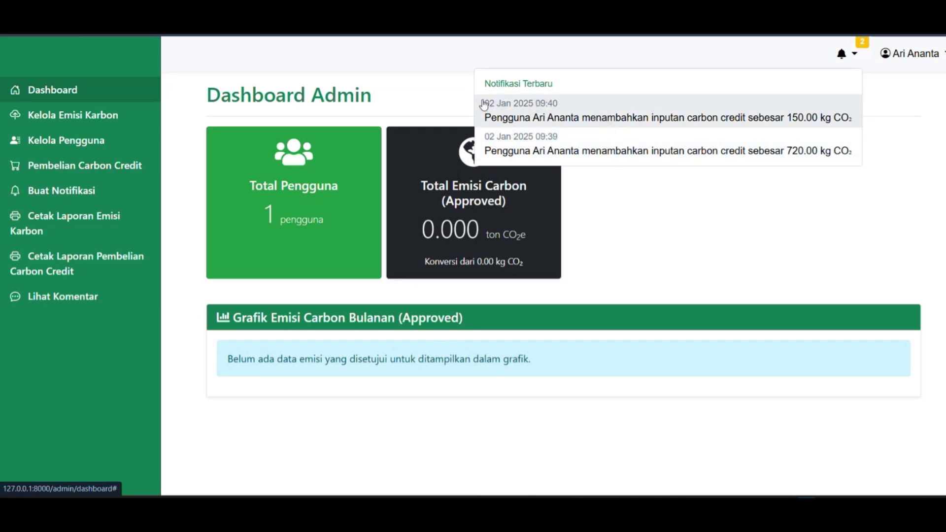
left_click(679, 208)
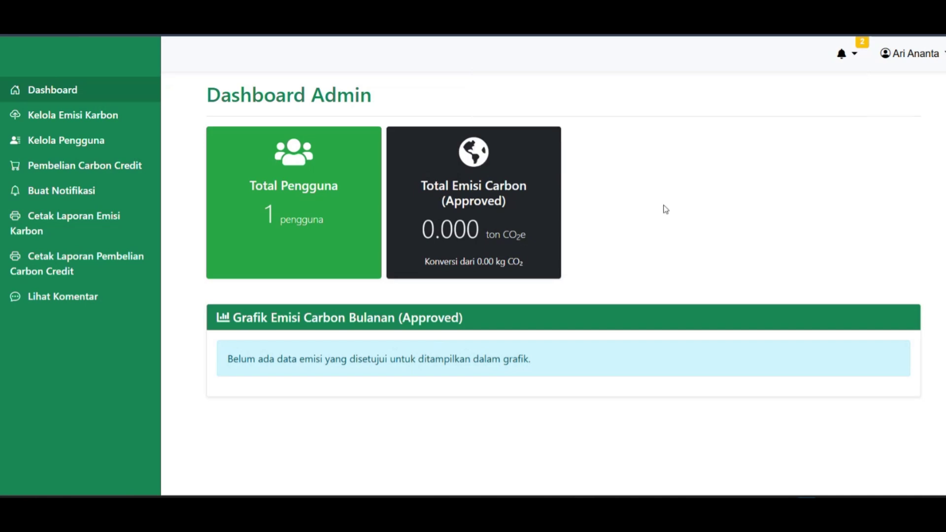
left_click(83, 117)
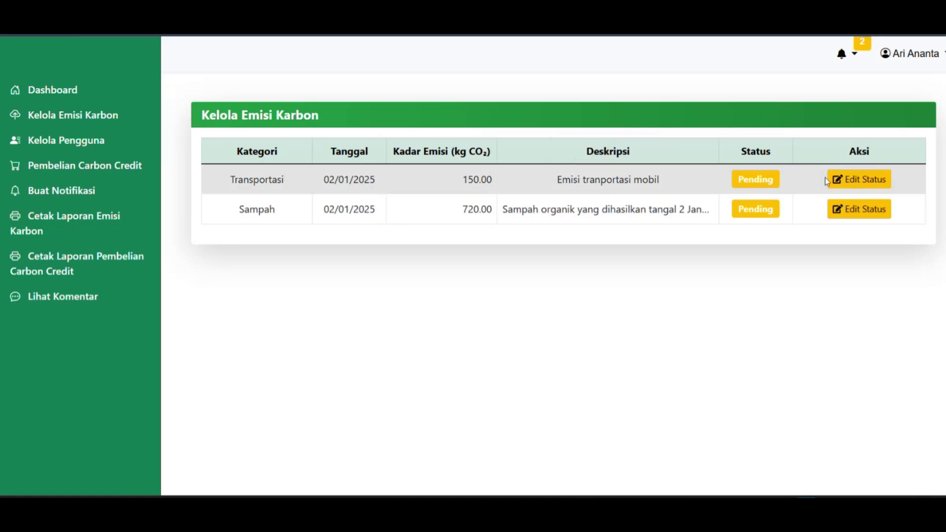
Set the Transportasi 150.00 kg CO₂ record's status to Approved.
left_click(842, 181)
scroll(489, 298, "down", 5)
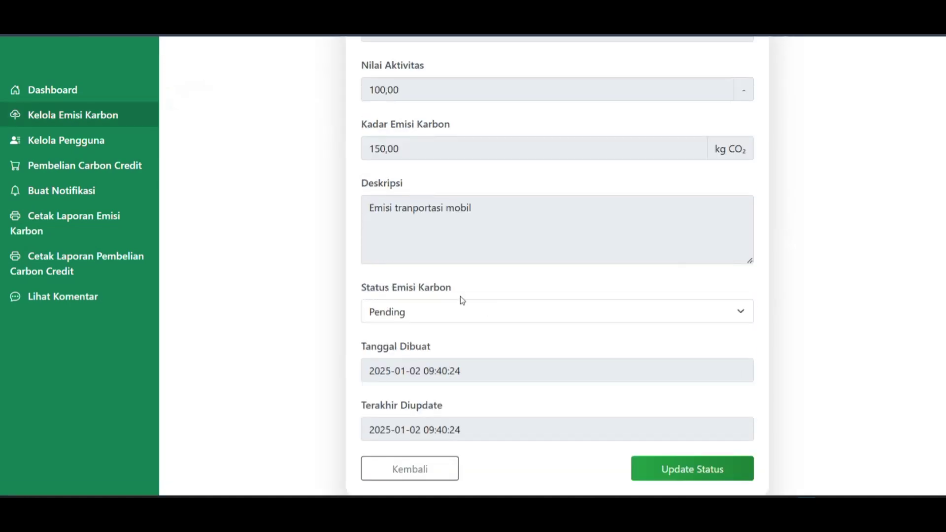
scroll(475, 313, "up", 5)
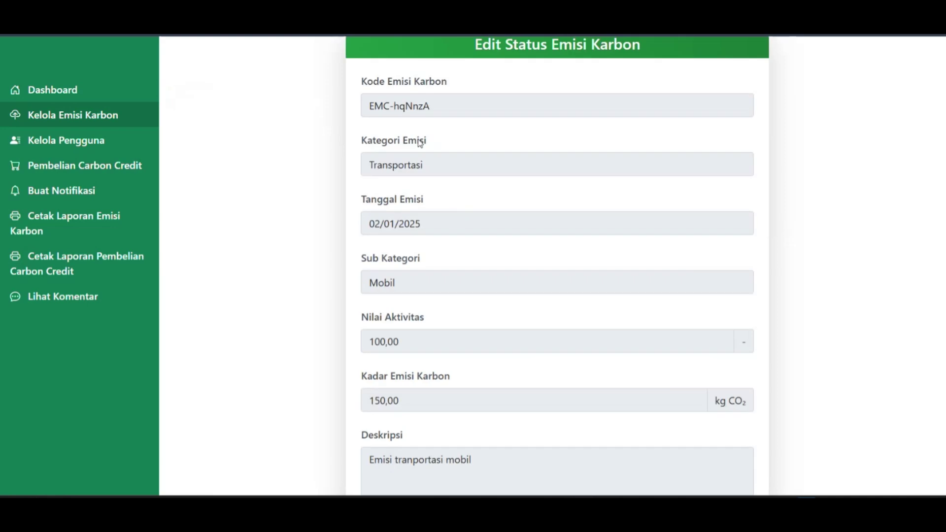
scroll(469, 143, "down", 2)
scroll(418, 154, "down", 3)
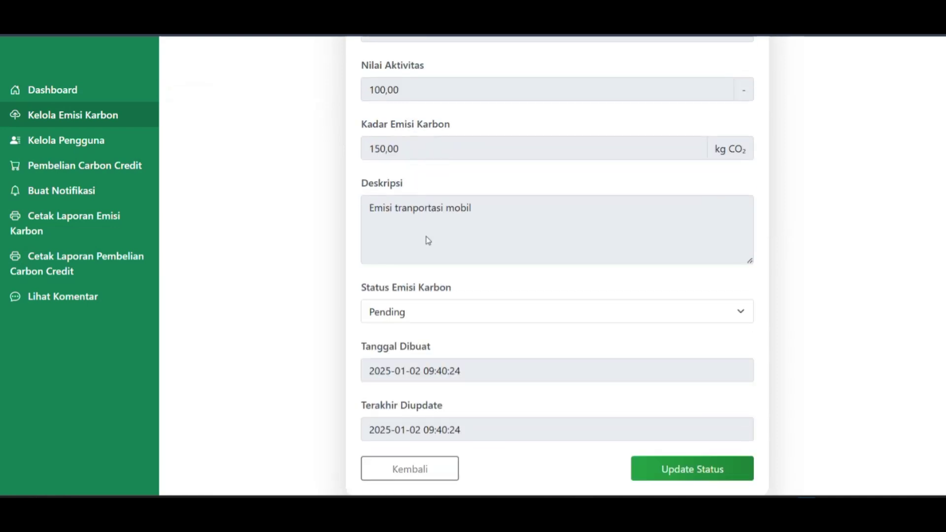
left_click(428, 313)
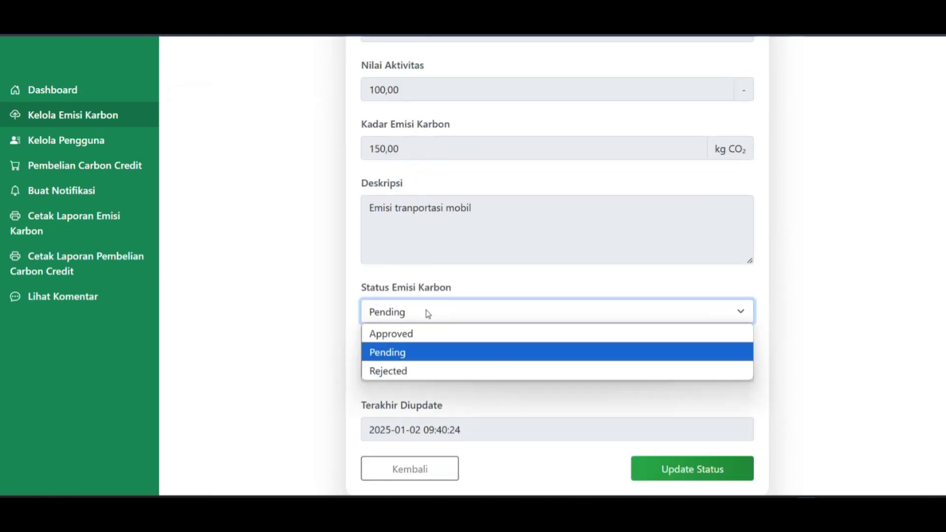
left_click(407, 339)
left_click(692, 472)
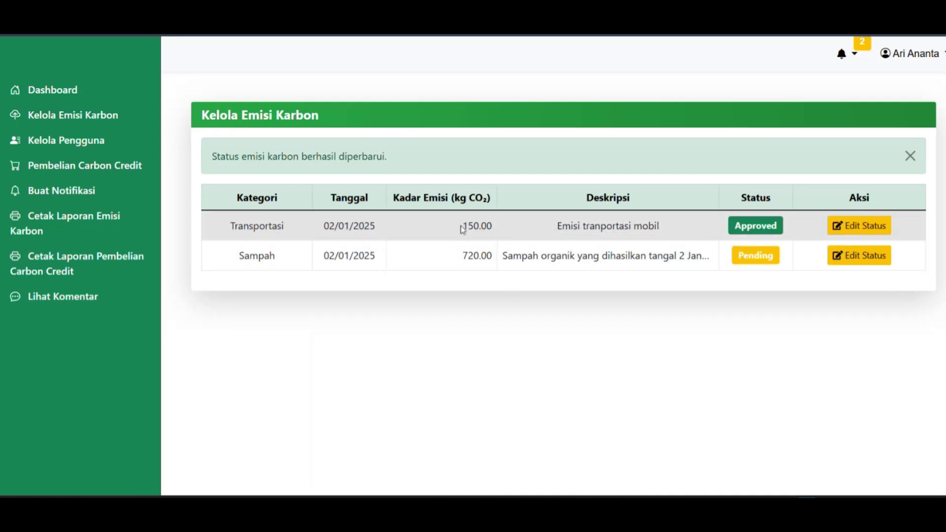
left_click_drag(462, 227, 480, 222)
left_click(76, 92)
scroll(444, 222, "down", 1)
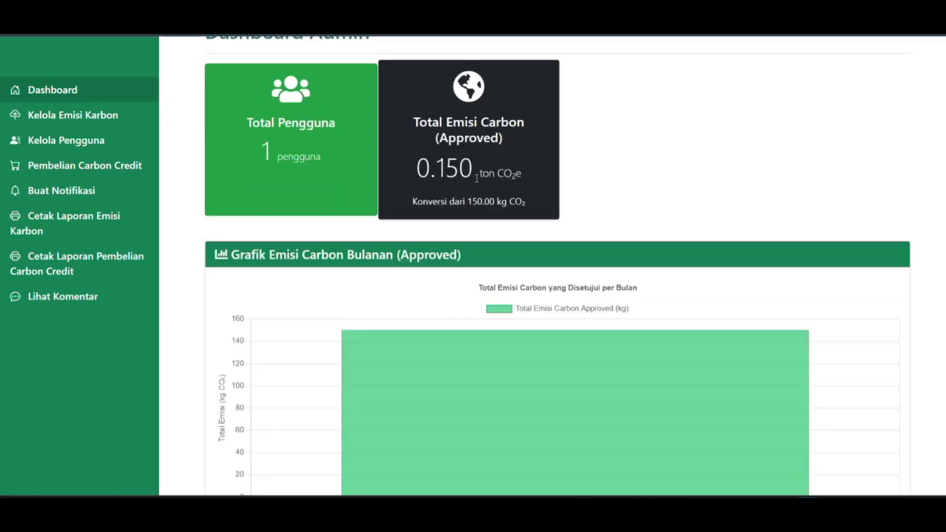
mouse_move(481, 175)
left_mouse_down()
mouse_move(495, 175)
mouse_move(508, 201)
mouse_move(482, 177)
left_mouse_up()
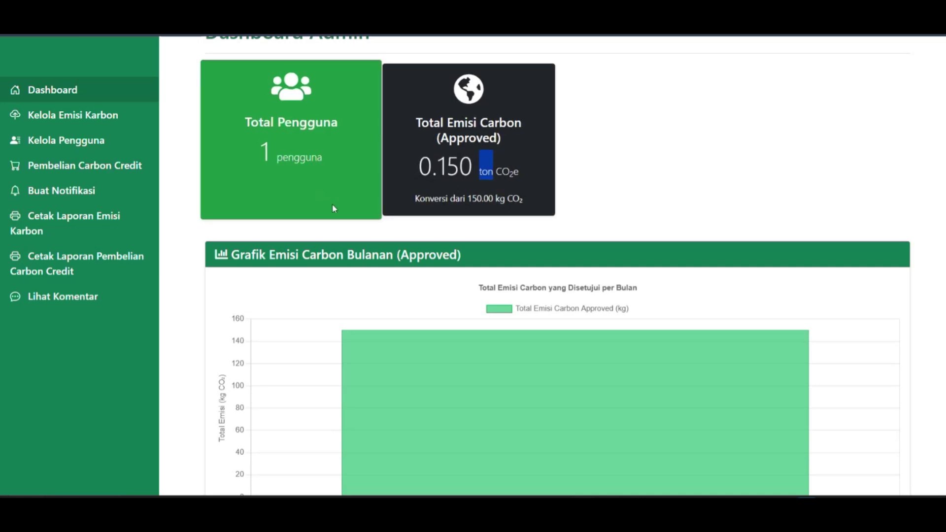
scroll(450, 295, "down", 2)
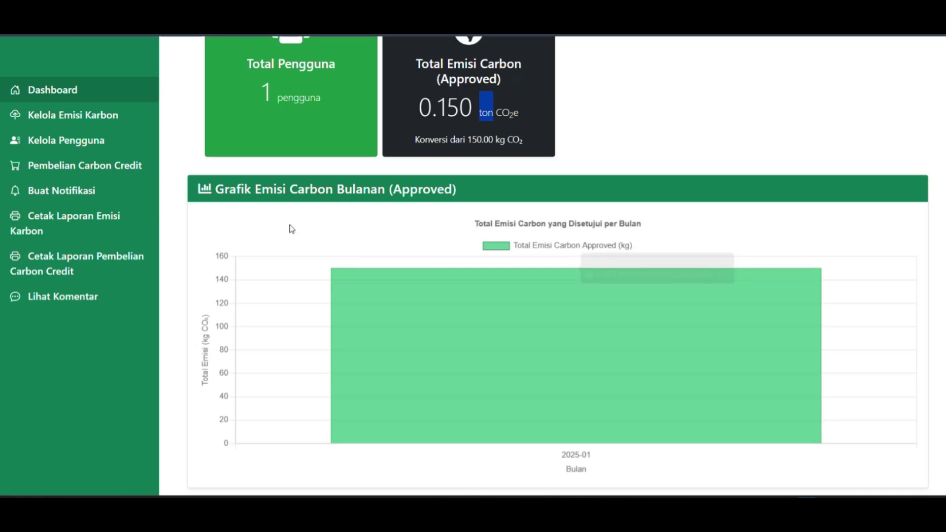
scroll(290, 228, "up", 3)
left_click(68, 117)
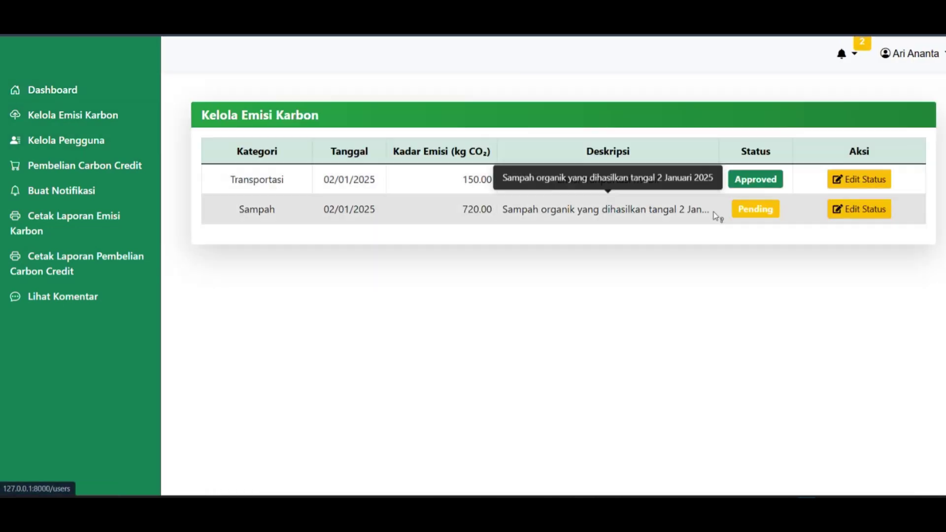
Set the Sampah 720.00 kg CO₂ record's status to Rejected.
left_click(855, 217)
scroll(463, 286, "down", 5)
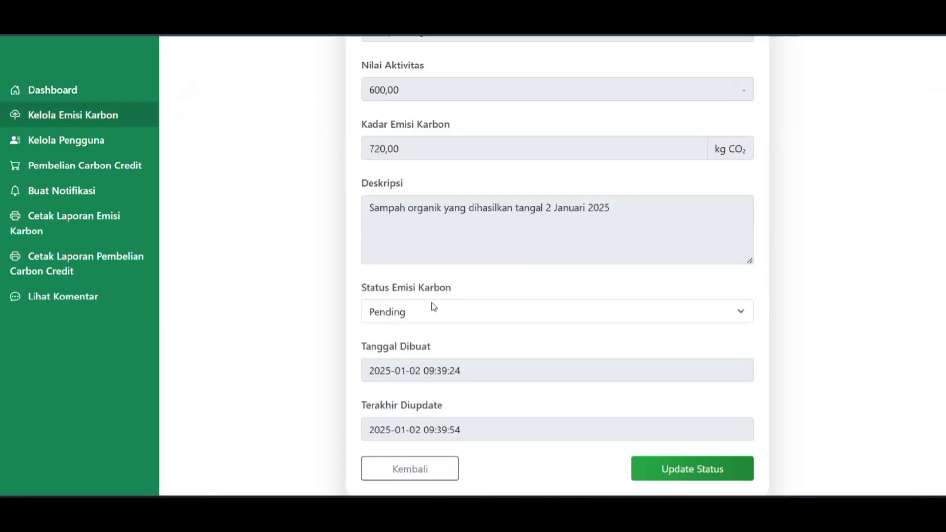
left_click(438, 312)
left_click(424, 371)
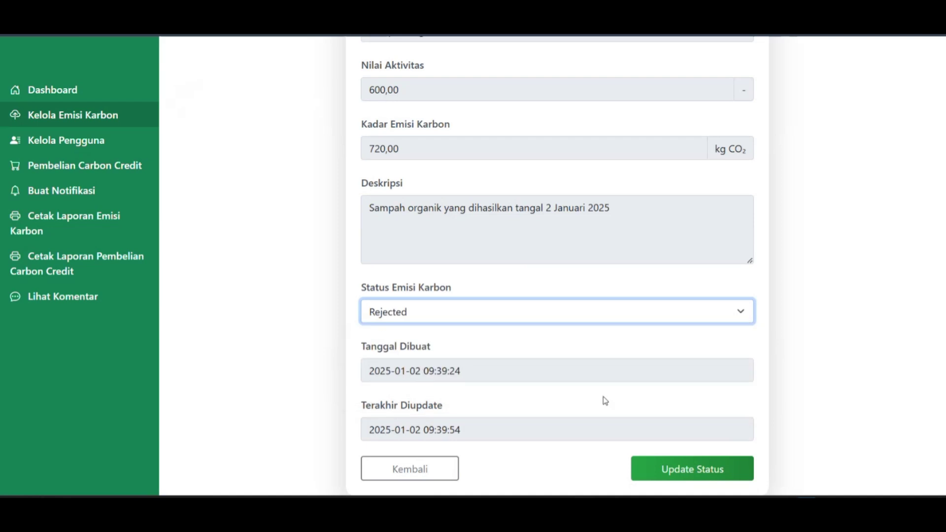
left_click(645, 481)
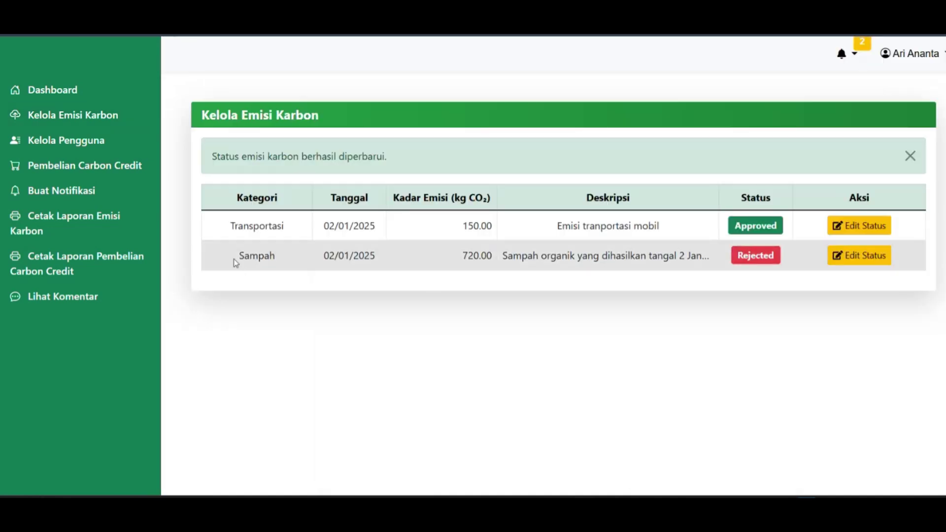
Check the admin dashboard, where approved emissions remain 0.150 ton CO₂e.
double_click(233, 259)
left_click(79, 92)
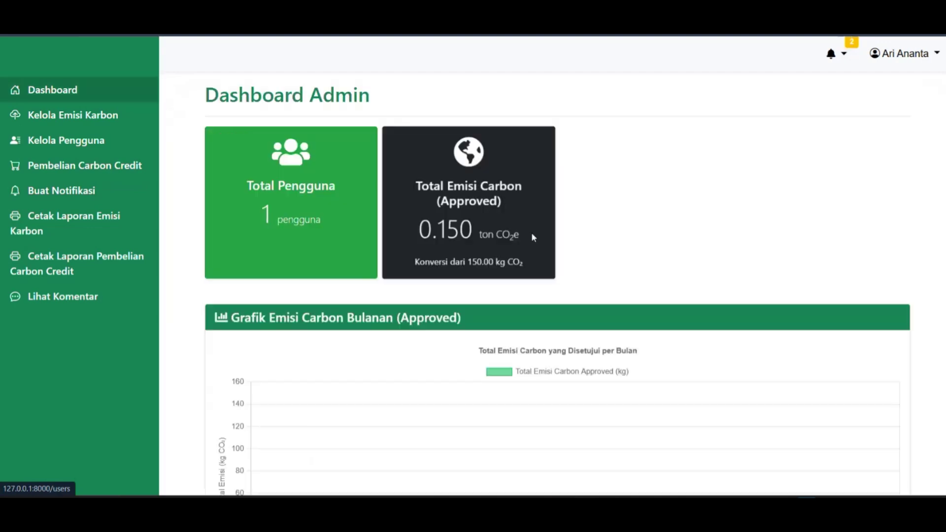
scroll(532, 232, "down", 3)
scroll(279, 135, "up", 1)
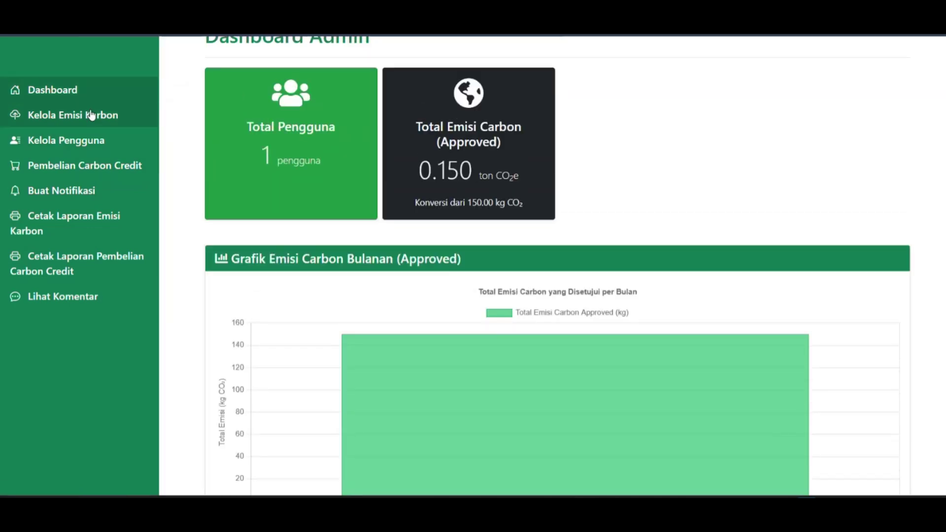
Change the Sampah 720.00 emission record's status to Approved.
left_click(92, 115)
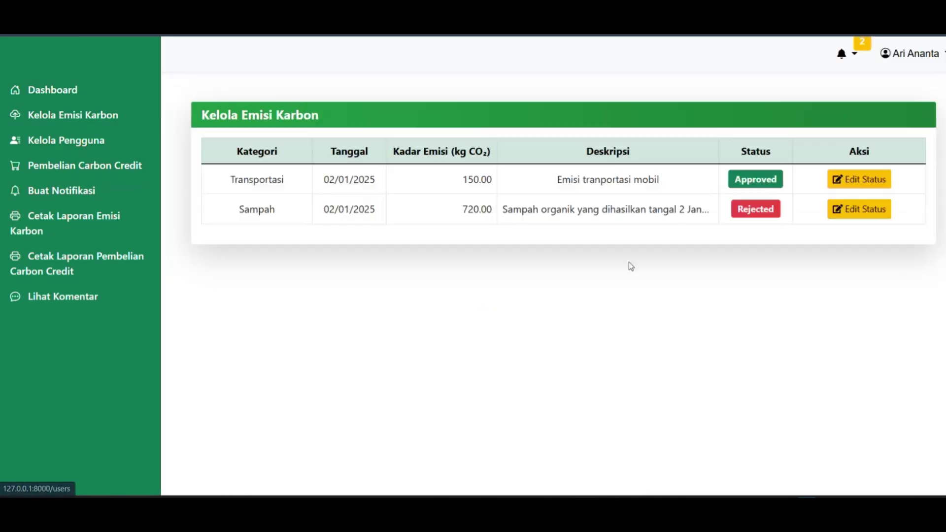
left_click(865, 213)
scroll(482, 317, "down", 5)
left_click(425, 316)
left_click(427, 338)
left_click(699, 472)
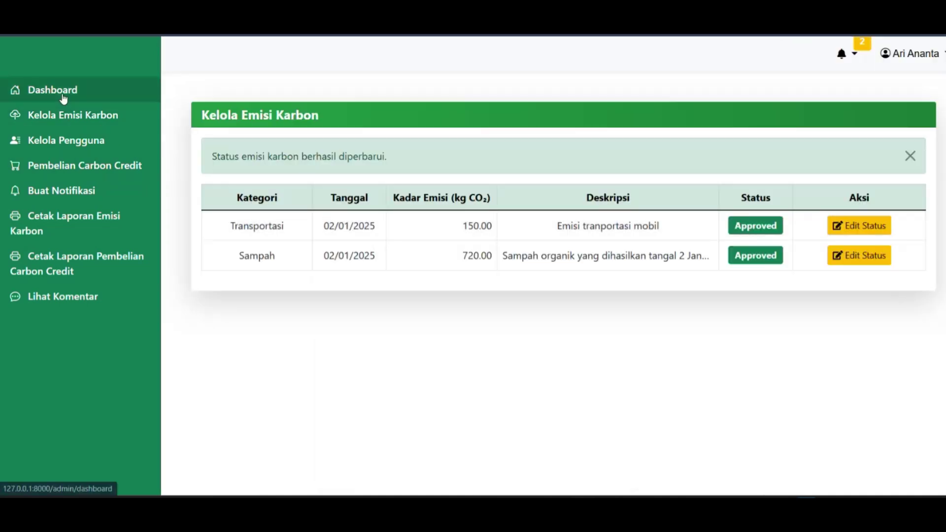
Check that the dashboard's approved emissions total now reads 0.870 ton CO2e.
left_click(63, 94)
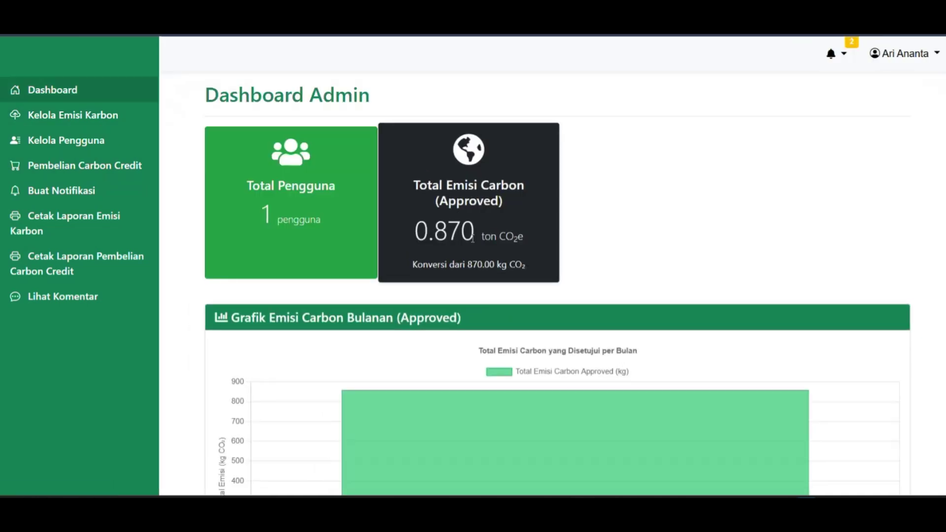
scroll(402, 114, "down", 3)
scroll(410, 163, "up", 1)
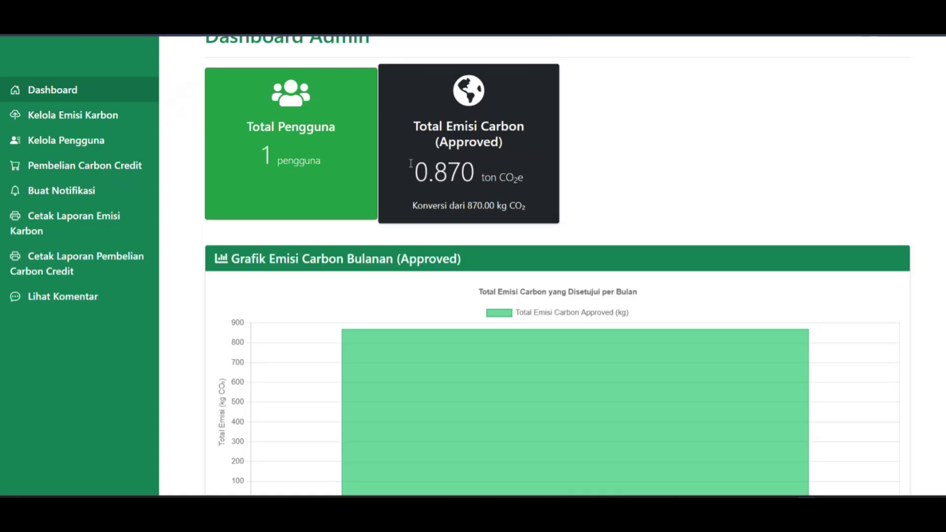
scroll(353, 312, "down", 2)
scroll(561, 250, "up", 3)
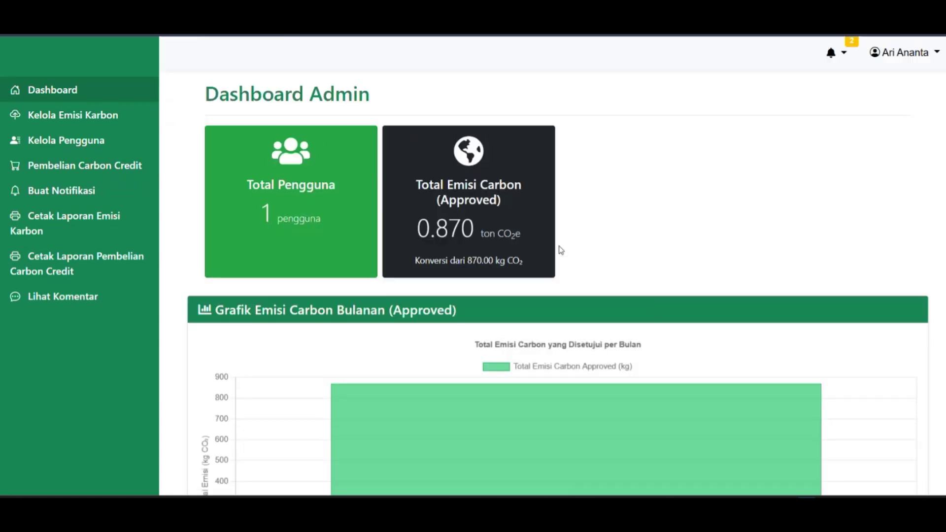
Prefix the existing user's full name with 'User', save, and confirm it in the user list.
left_click(81, 148)
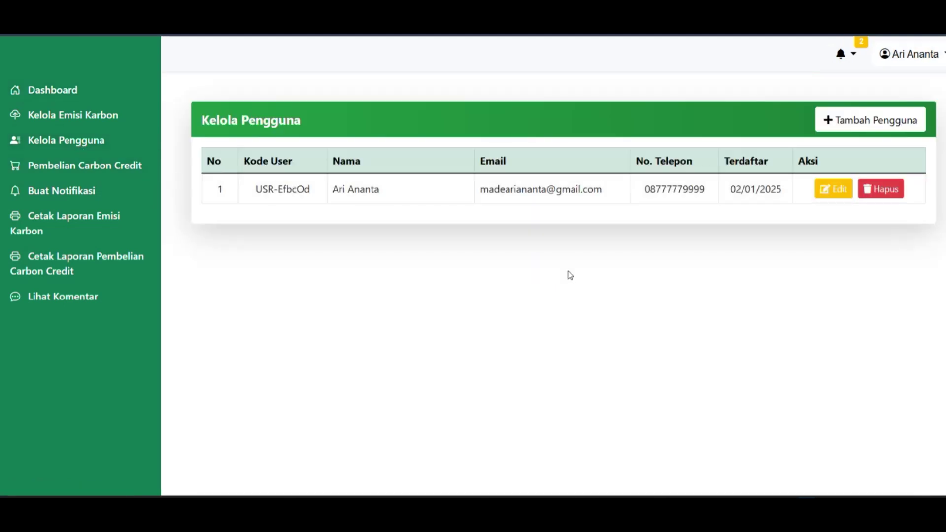
left_click(824, 191)
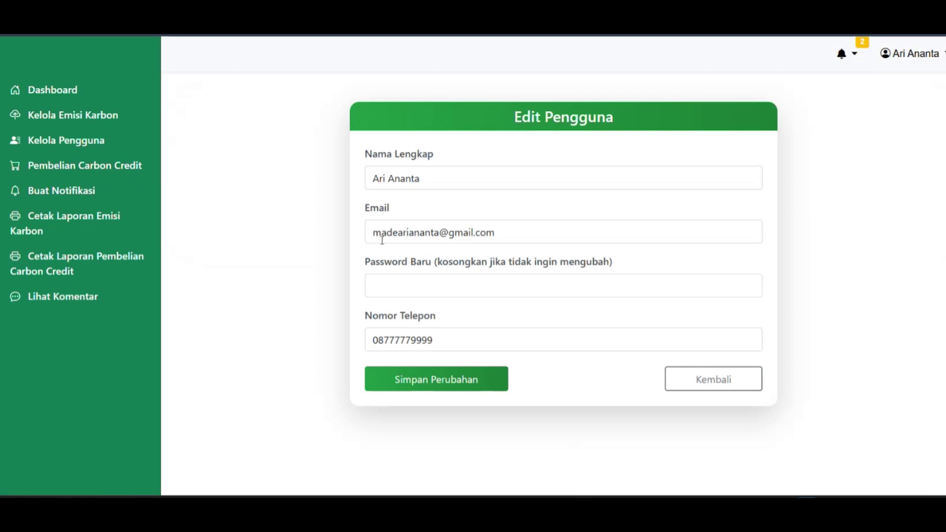
left_click(376, 183)
type("User")
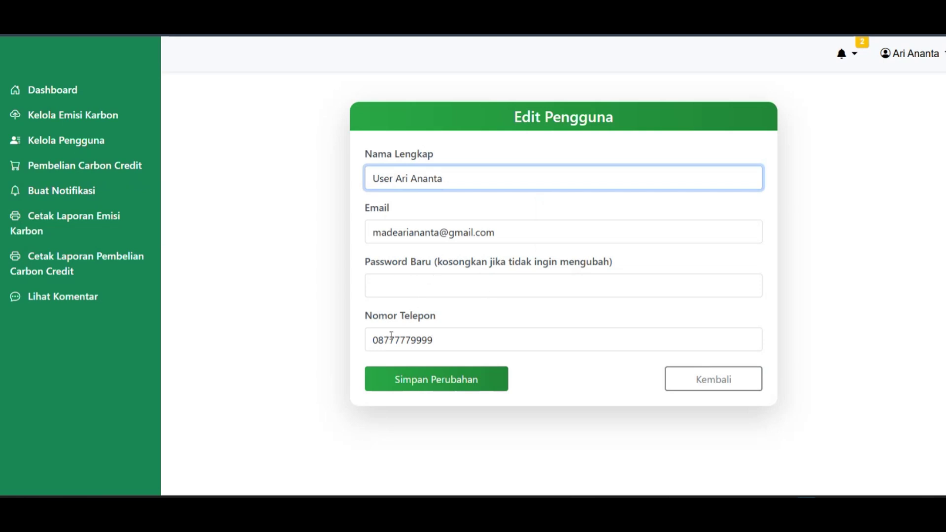
left_click(461, 379)
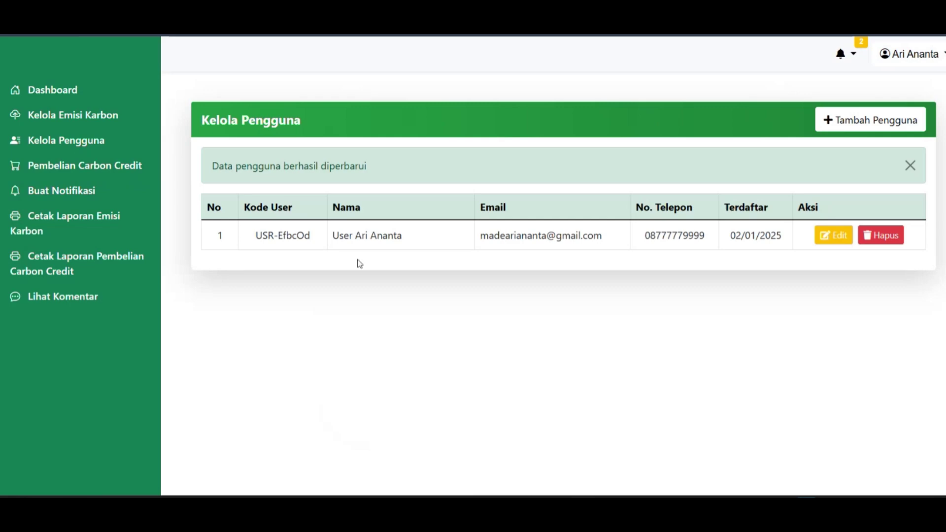
left_click_drag(334, 235, 410, 241)
left_click(394, 320)
Start a new user with the suggested full name ending in '1' and the suggested e-mail.
left_click(858, 131)
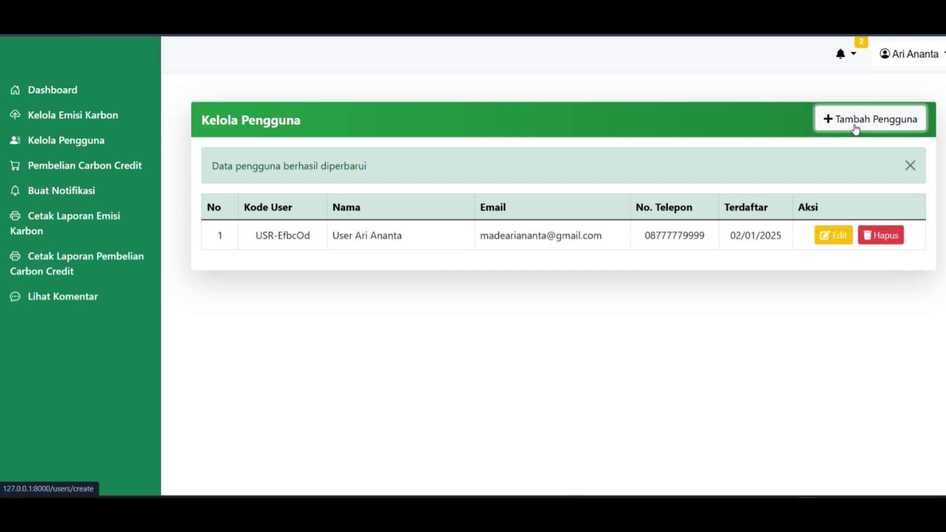
left_click(443, 180)
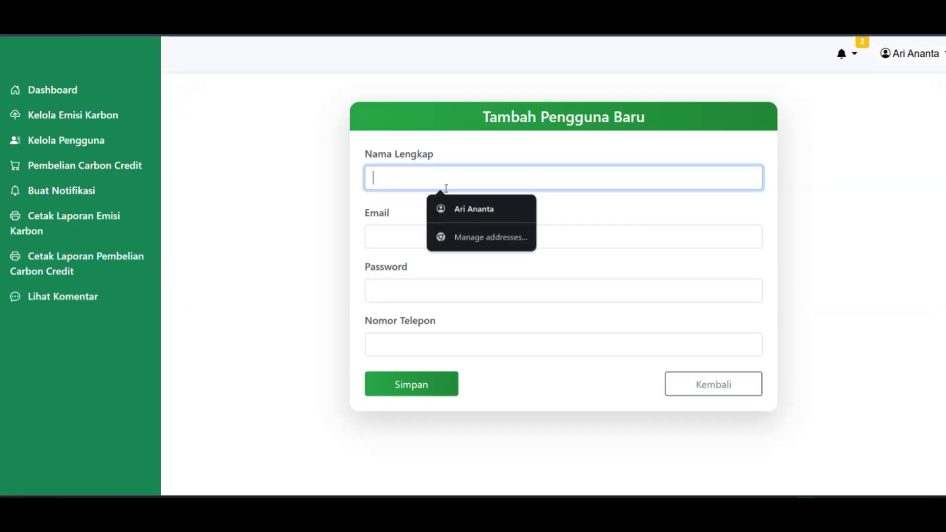
left_click(459, 207)
left_click(454, 182)
type("1")
left_click(425, 235)
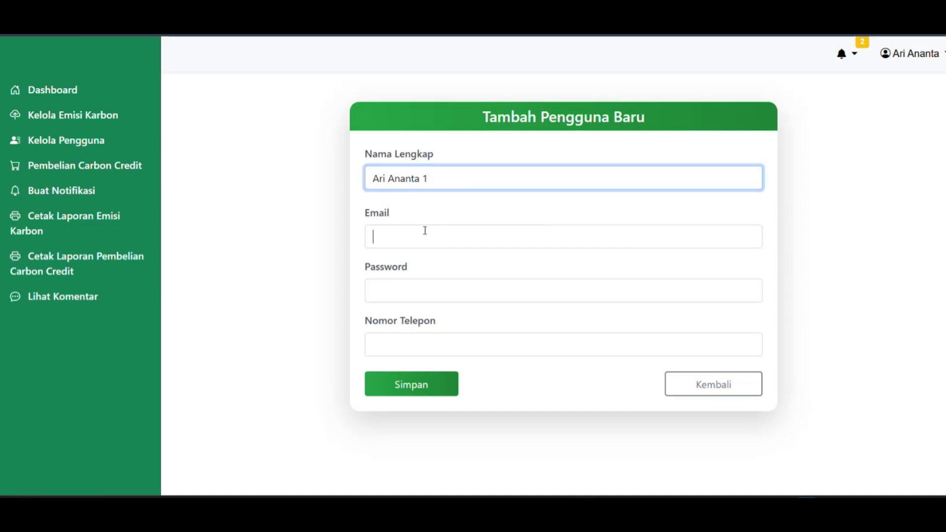
left_click(468, 337)
Enter the new user's password and phone number, save, and dismiss the save-password prompt.
left_click(405, 286)
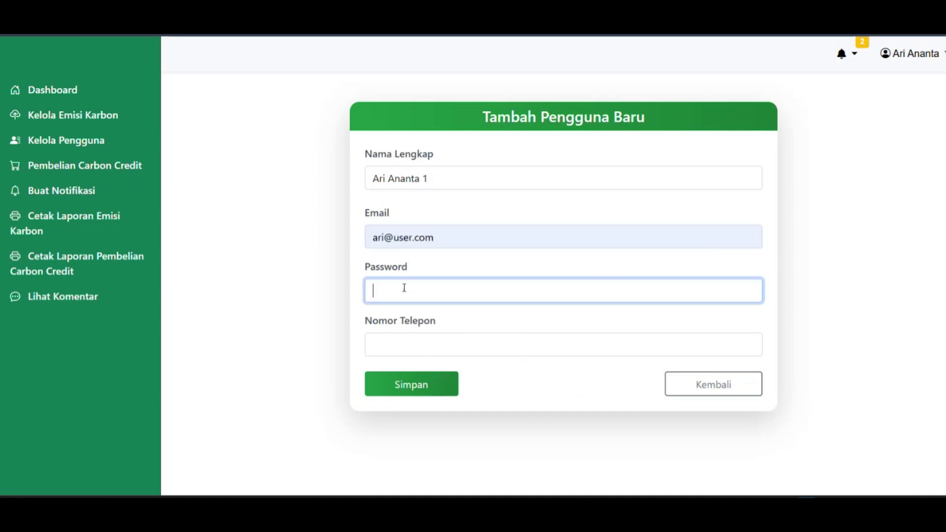
type("123456789")
left_click(420, 348)
type("123456789")
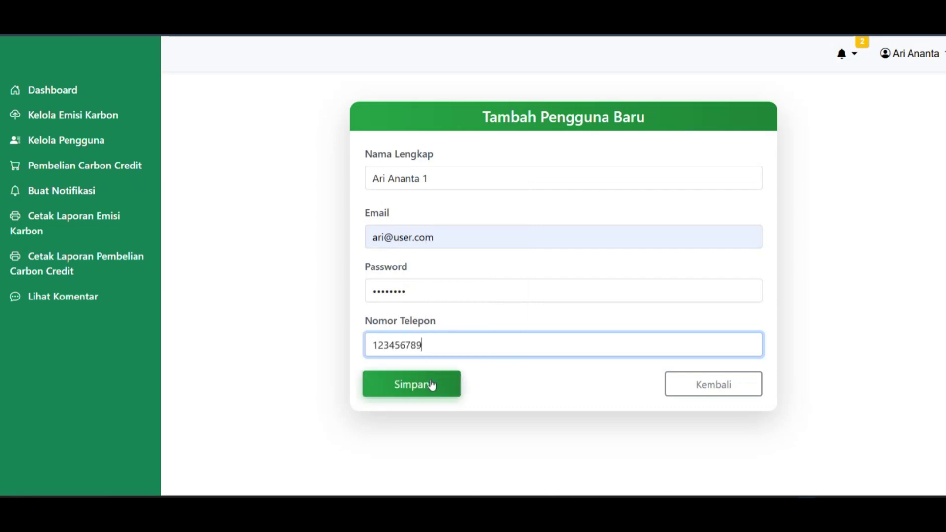
left_click(431, 385)
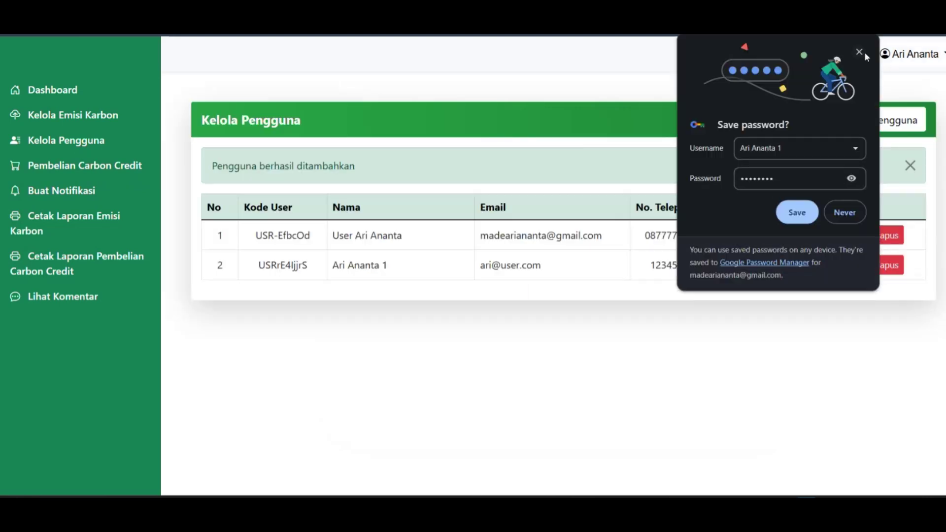
left_click(864, 51)
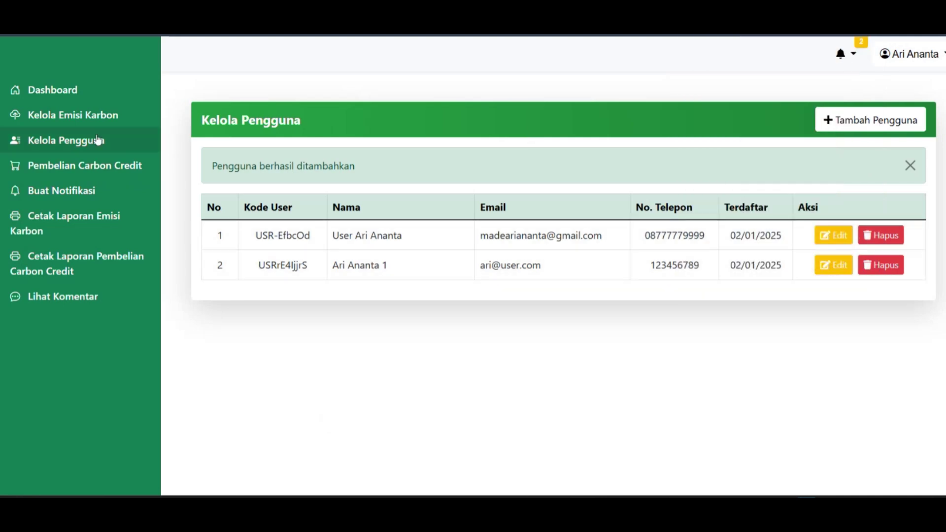
Start a new notification addressed to the user with category Input.
left_click(96, 192)
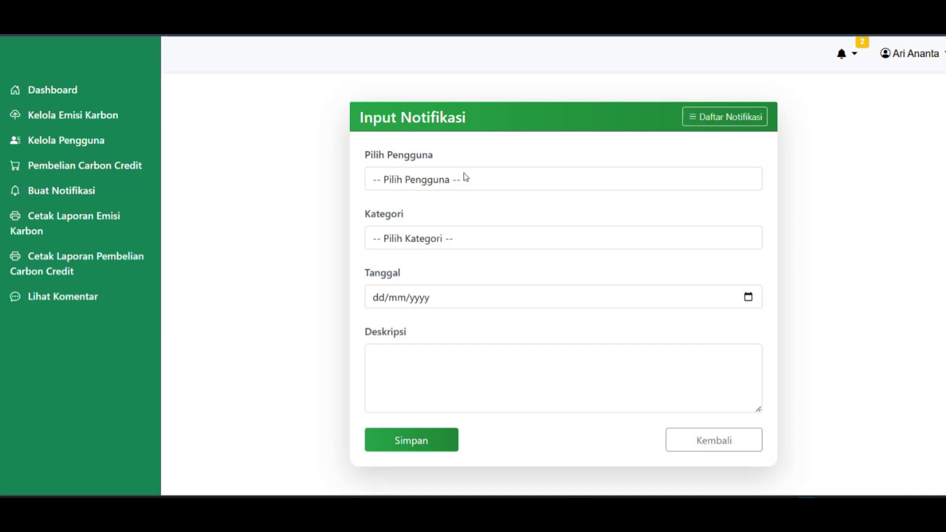
left_click(477, 179)
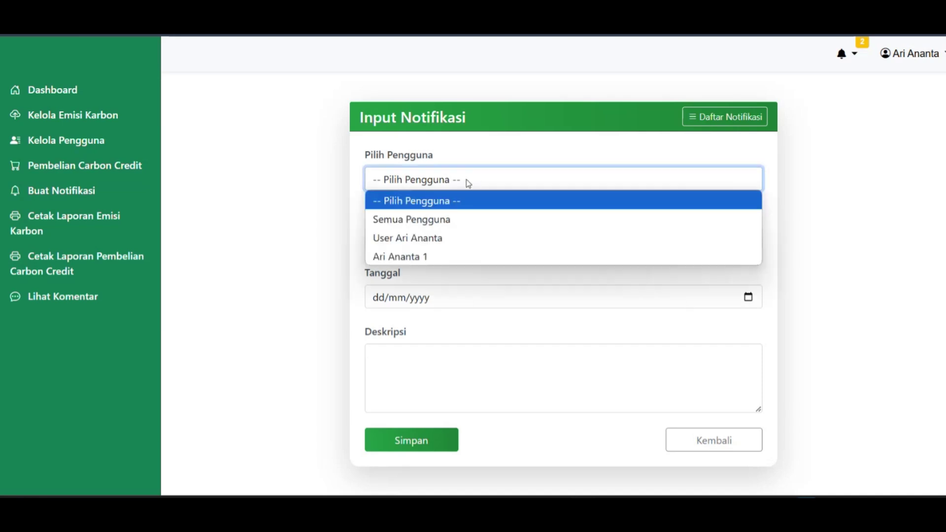
left_click(397, 238)
left_click(397, 241)
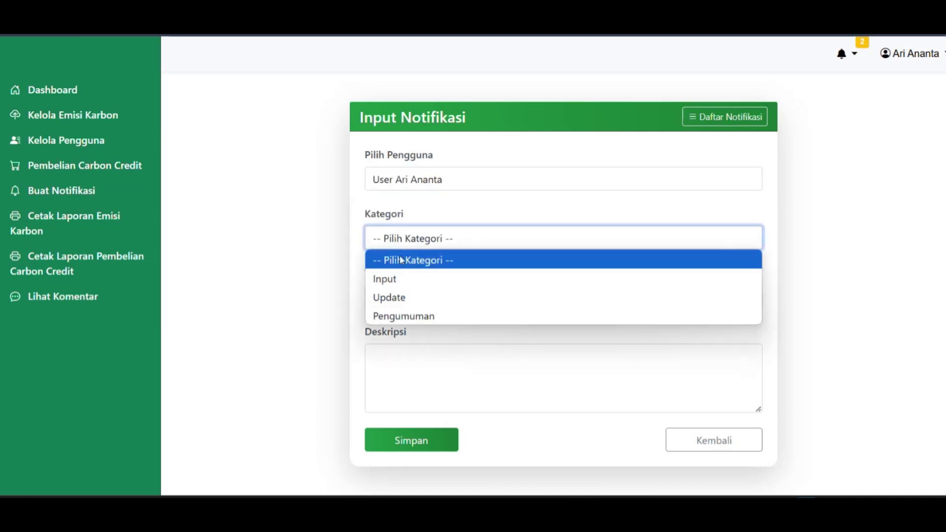
left_click(397, 279)
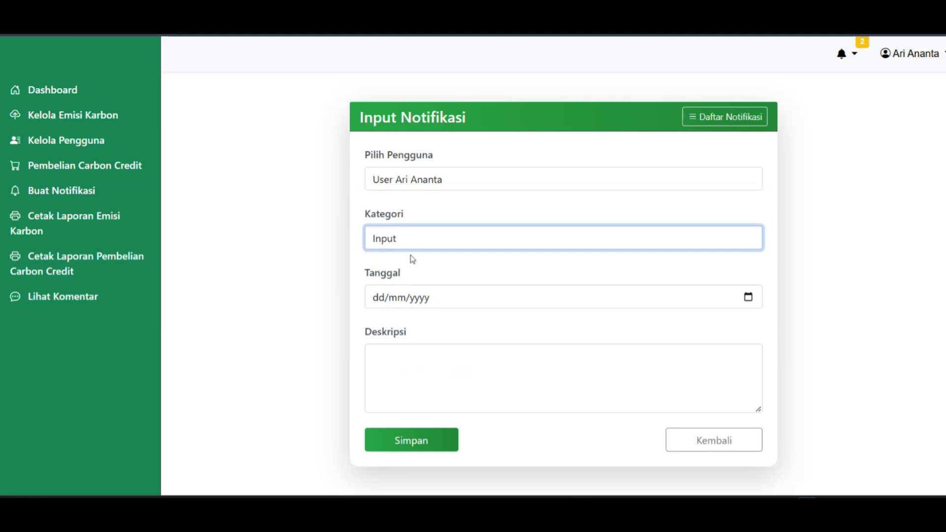
left_click(428, 239)
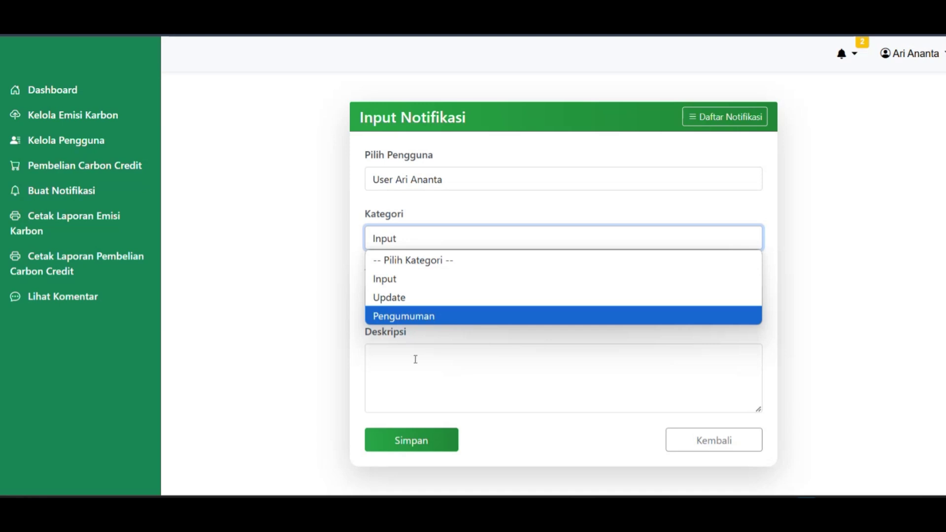
left_click(387, 279)
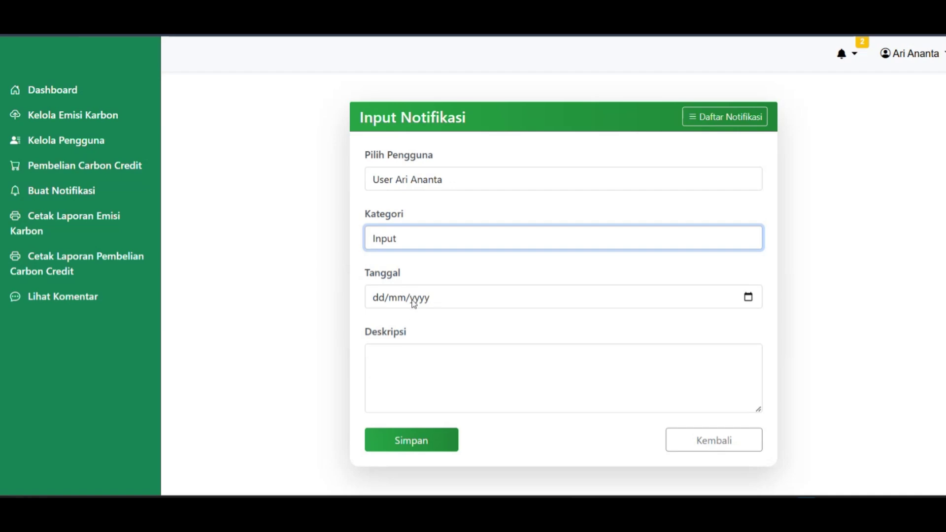
Date it 03/01/2025, describe the 100 Kg inorganic-waste emission data request, and save.
left_click(759, 301)
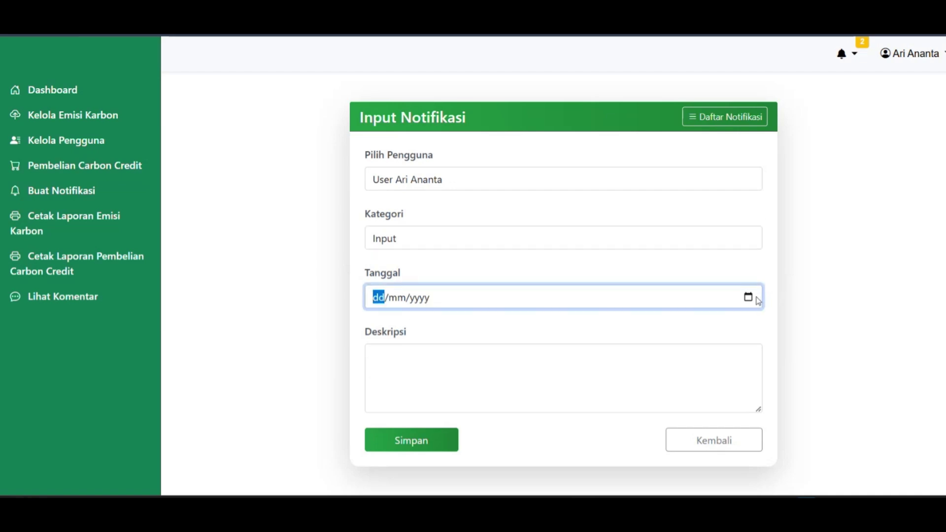
left_click(757, 299)
left_click(469, 365)
left_click(456, 372)
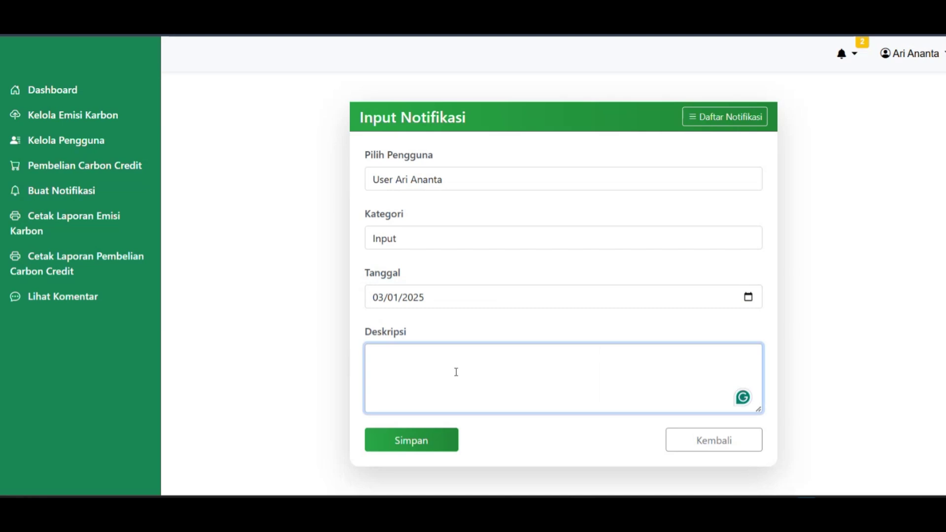
type("Tolong ma")
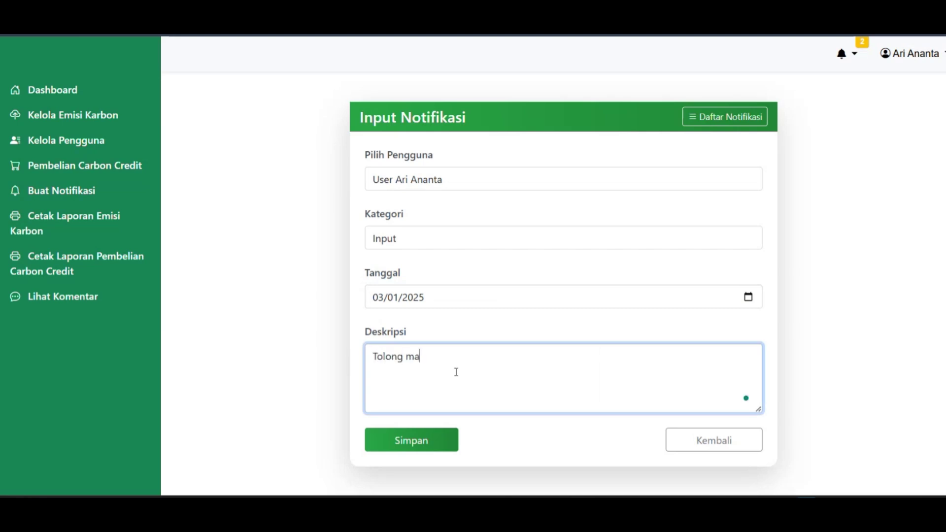
type("sukan data emisi carbon den")
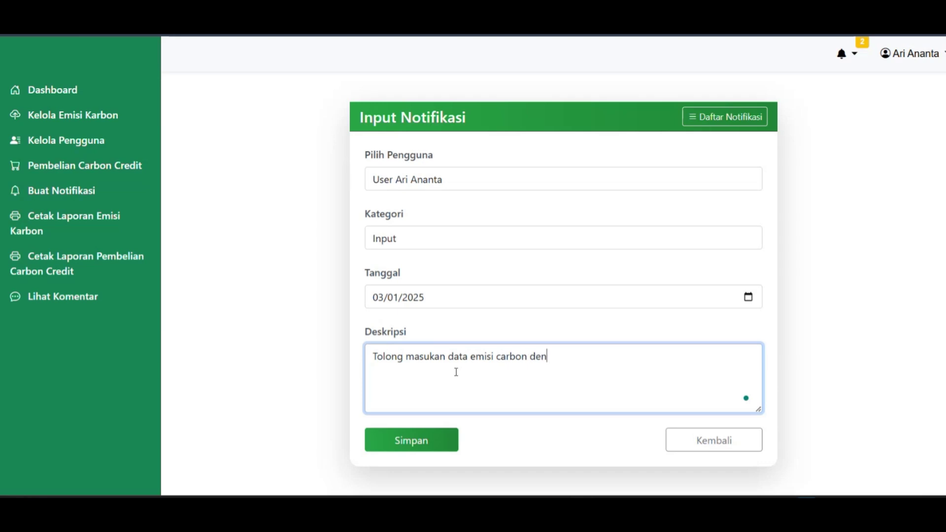
type("gan kategori sam")
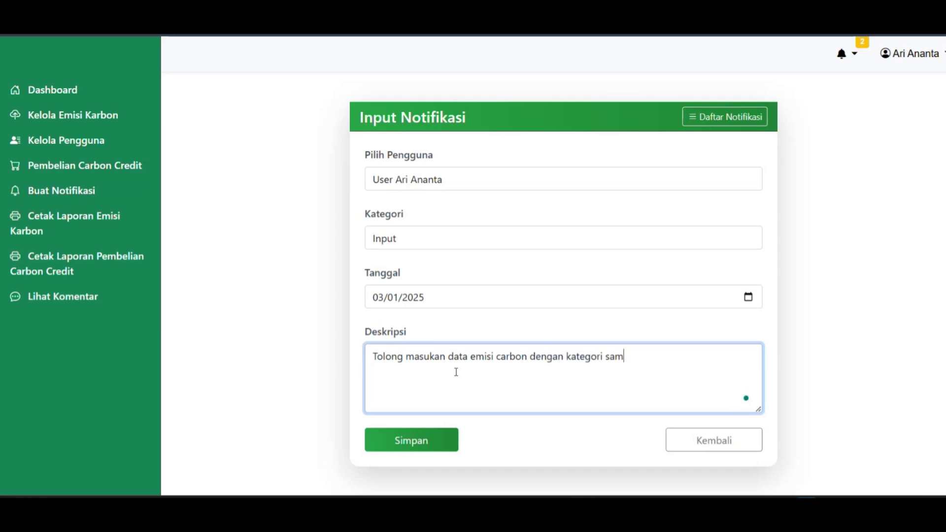
type("pah anorganik dengan nila")
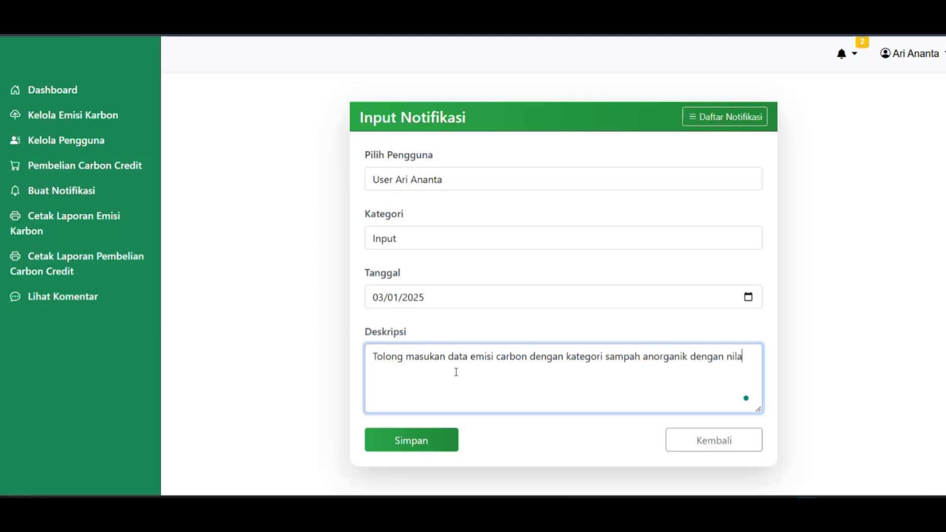
type("i aktivirtas 100")
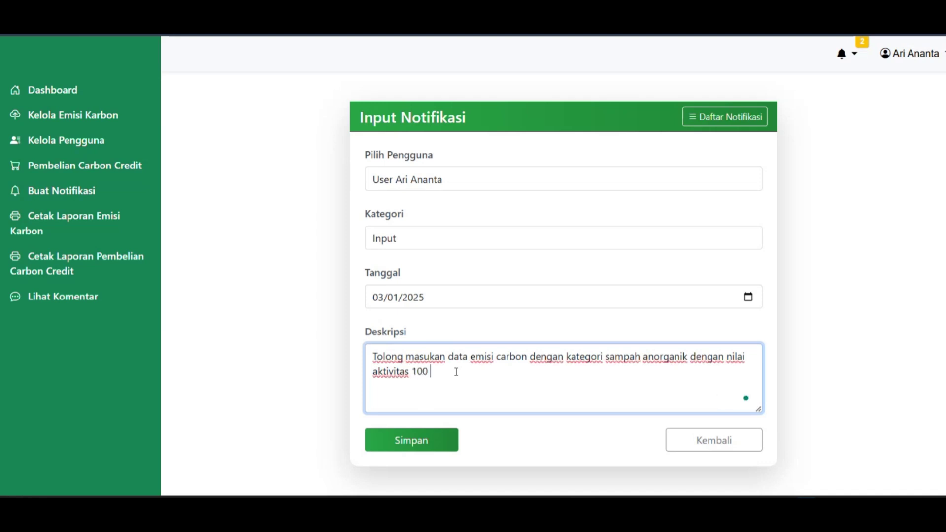
type(" Kg")
left_click(407, 446)
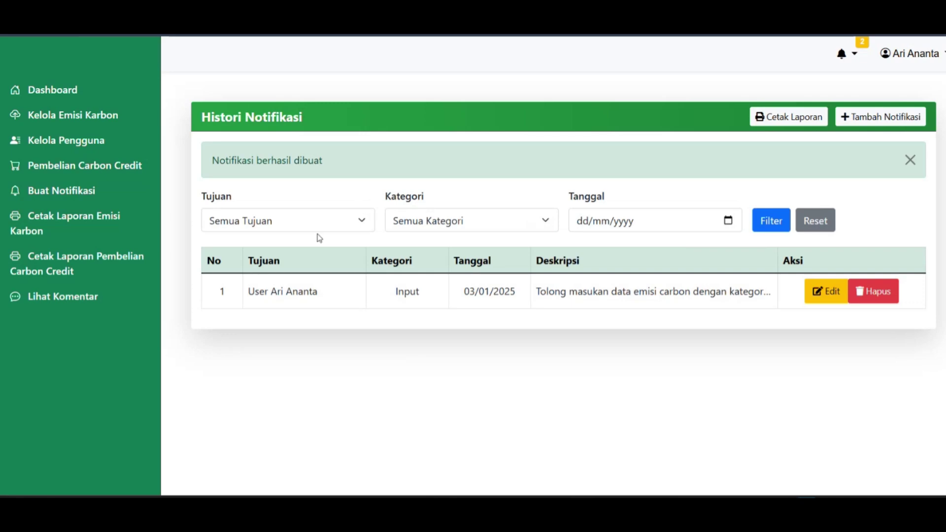
Filter the notification history by the other user, category Input and date 02/01/2025.
left_click(340, 220)
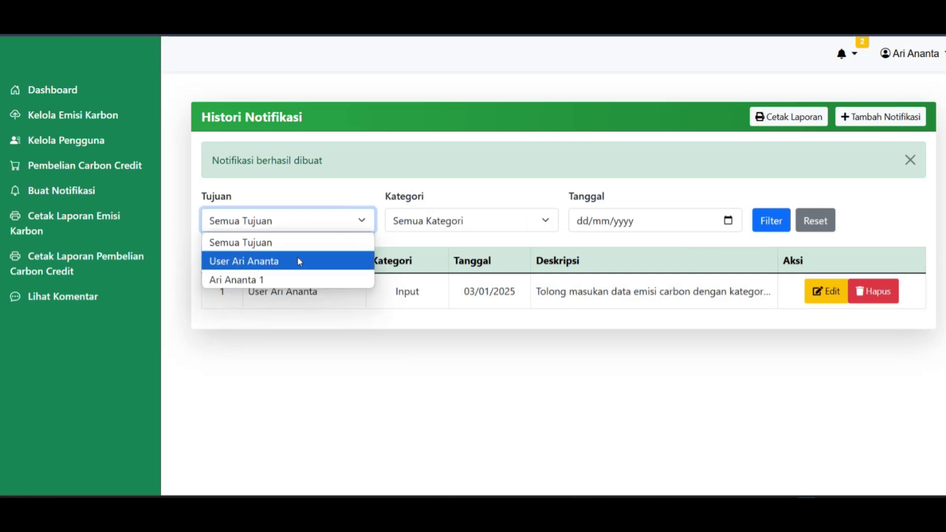
left_click(282, 280)
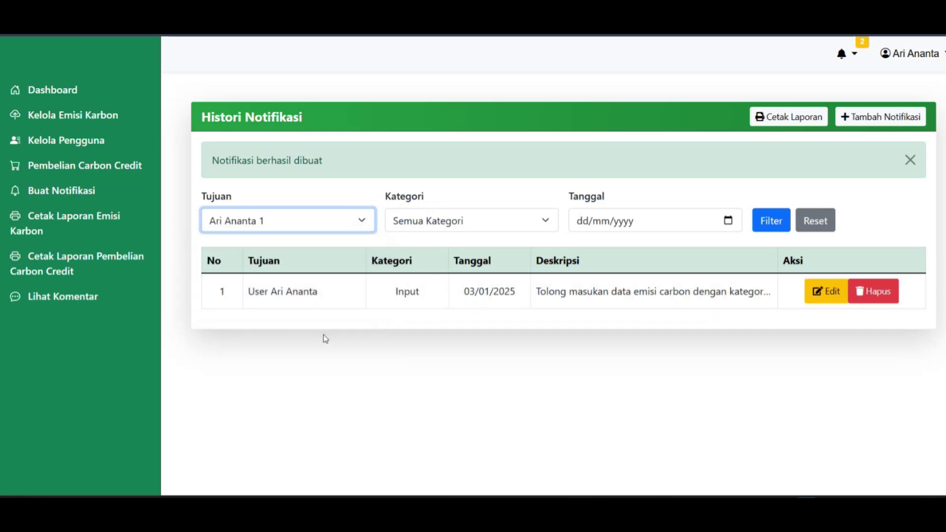
left_click(451, 228)
left_click(443, 264)
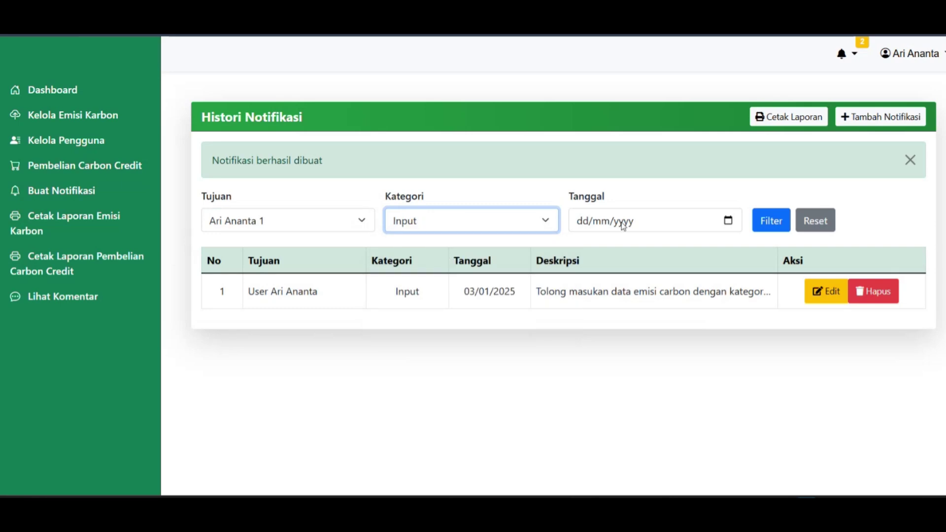
left_click(728, 220)
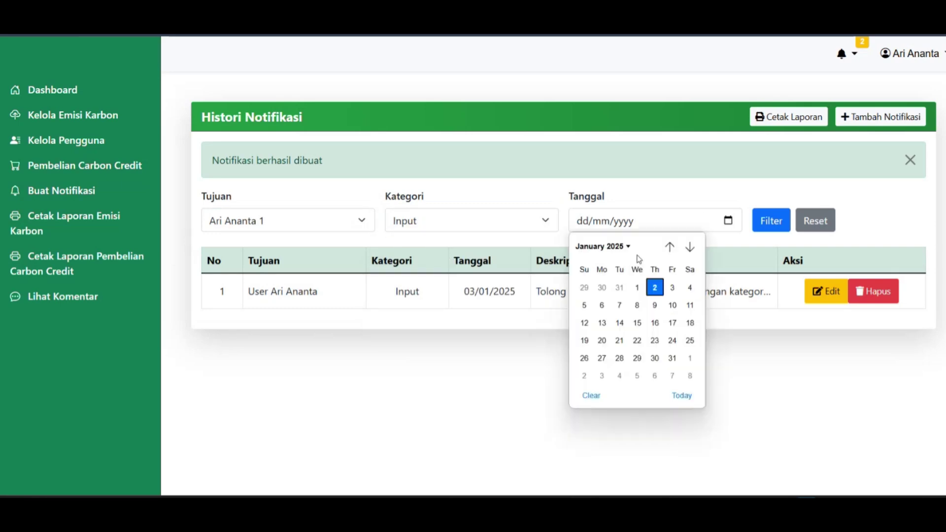
left_click(682, 395)
left_click(772, 222)
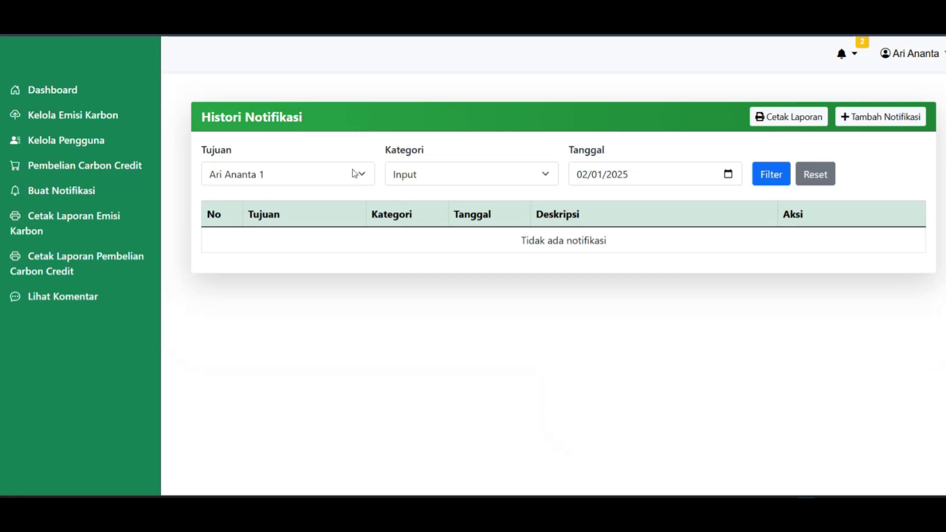
Correct the filters to the notification's recipient and date 03/01/2025, and reapply.
left_click(354, 174)
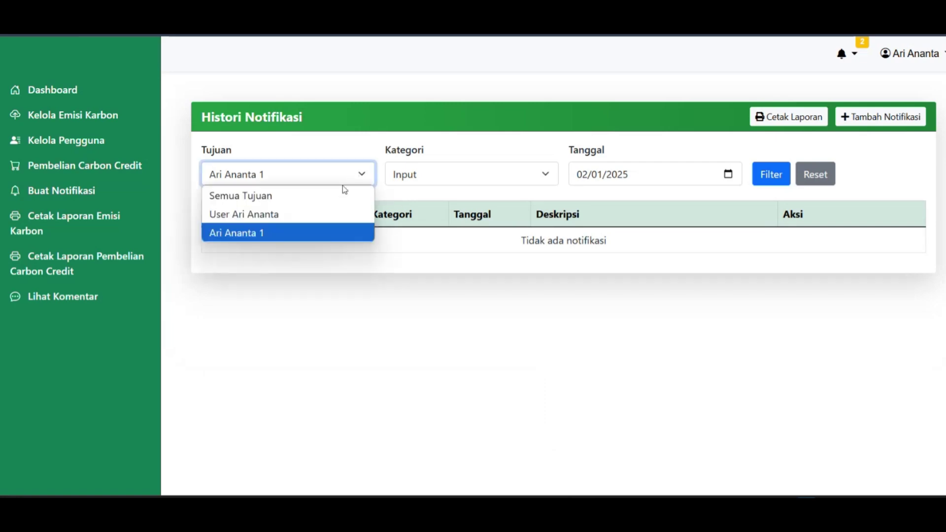
left_click(271, 214)
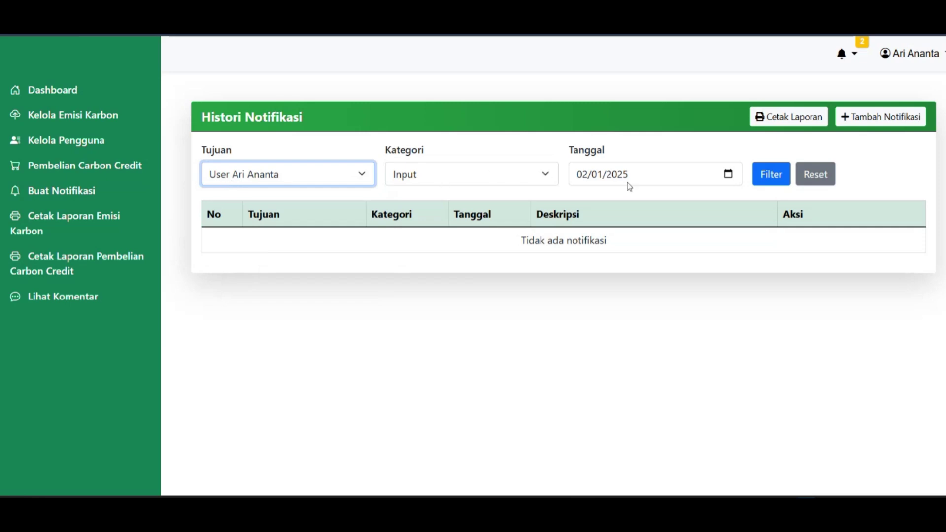
left_click(682, 183)
left_click(728, 174)
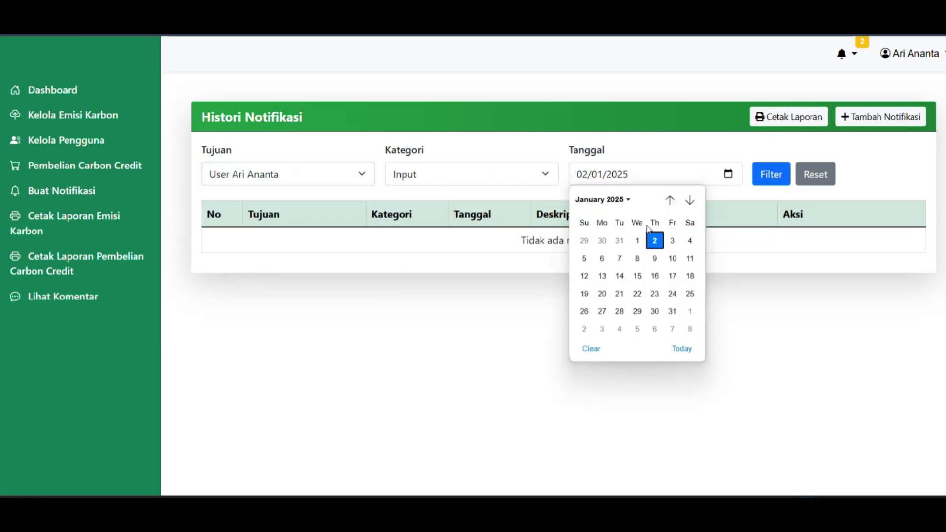
left_click(671, 241)
left_click(772, 178)
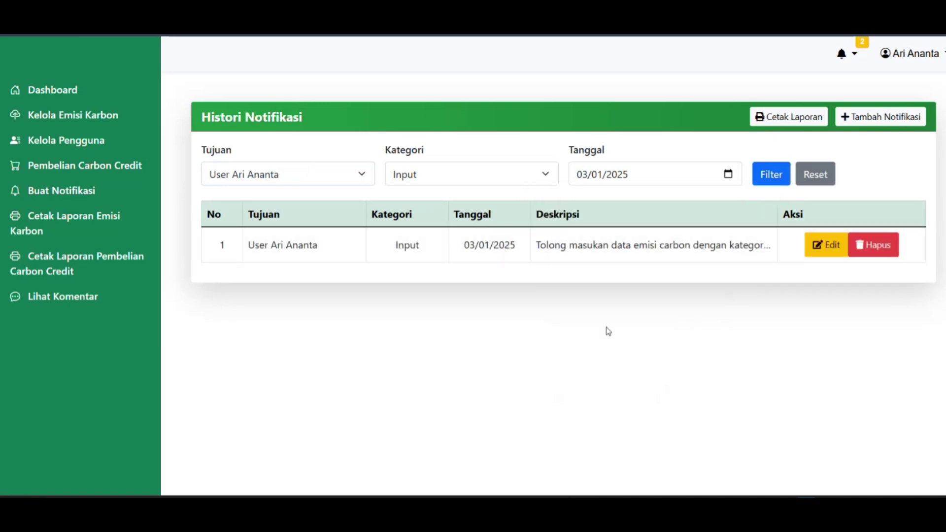
Generate the Laporan Histori Notifikasi report and look through it.
left_click(777, 120)
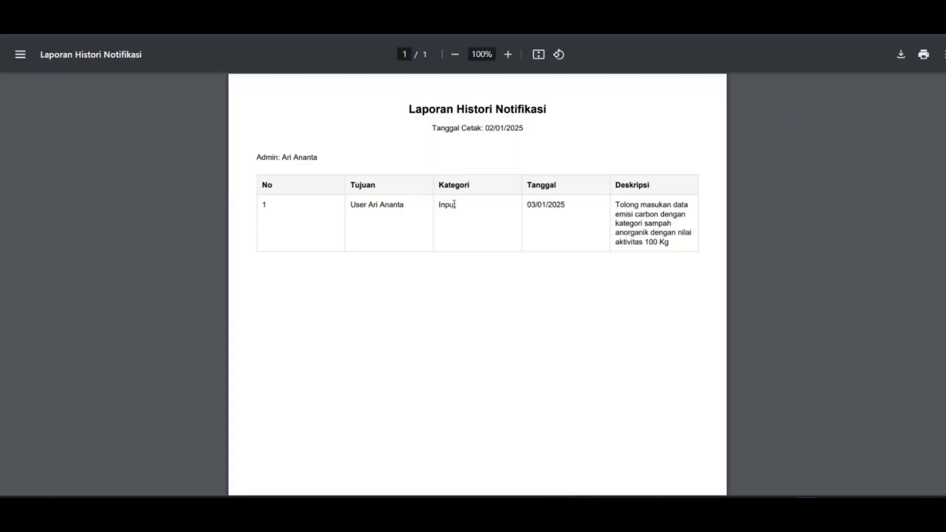
scroll(463, 217, "down", 1)
scroll(467, 220, "down", 2)
scroll(468, 217, "up", 3)
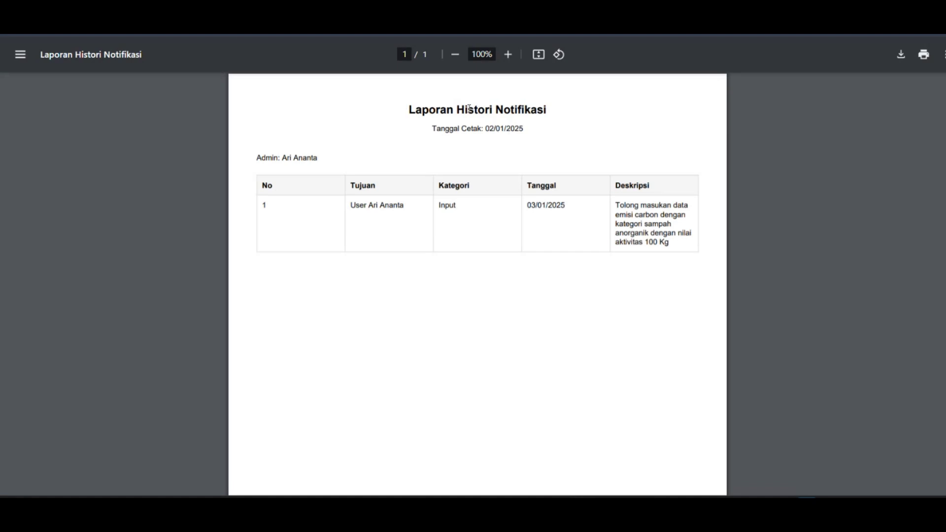
Download the report as laporan-notifikasi.pdf into Downloads and open the file.
left_click(900, 55)
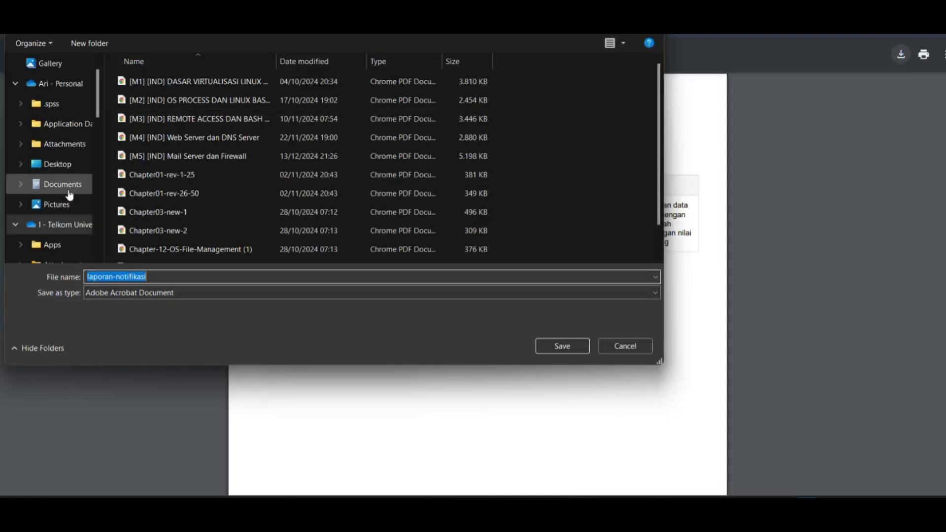
scroll(67, 177, "down", 10)
left_click(58, 144)
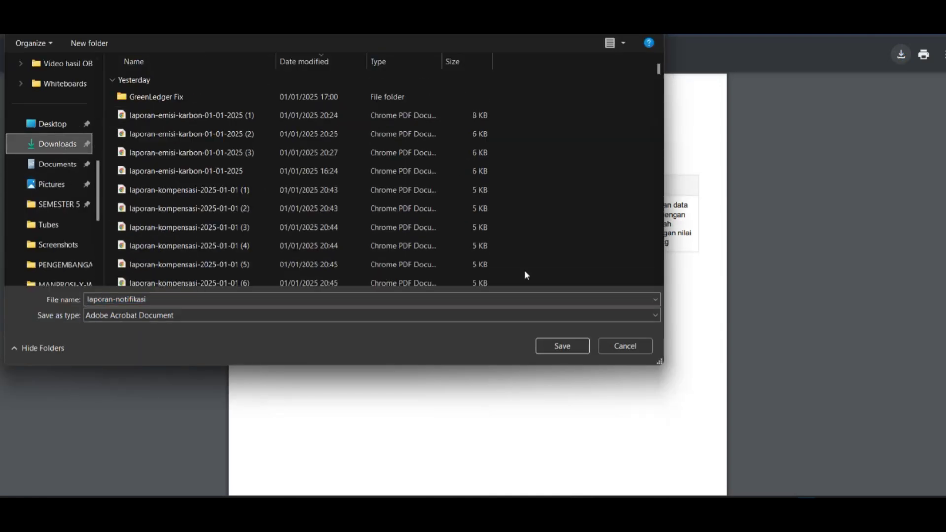
left_click(562, 346)
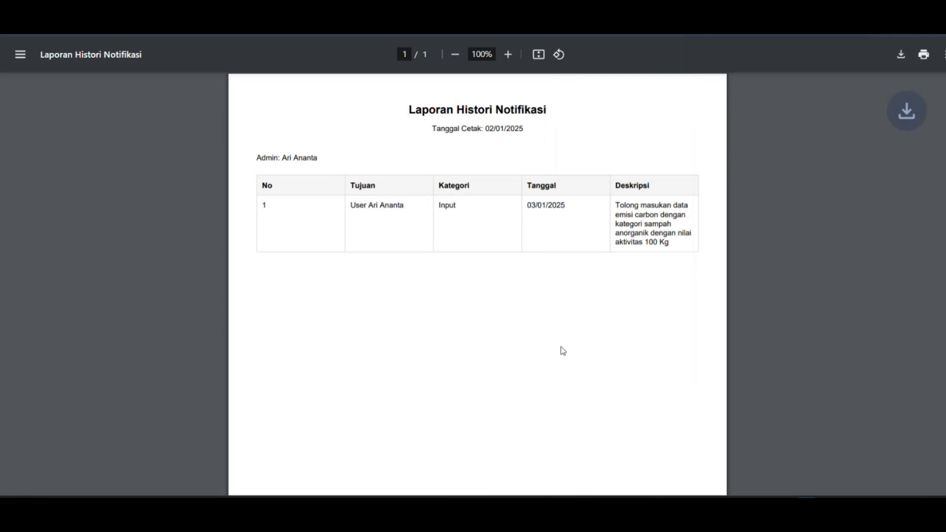
left_click(780, 58)
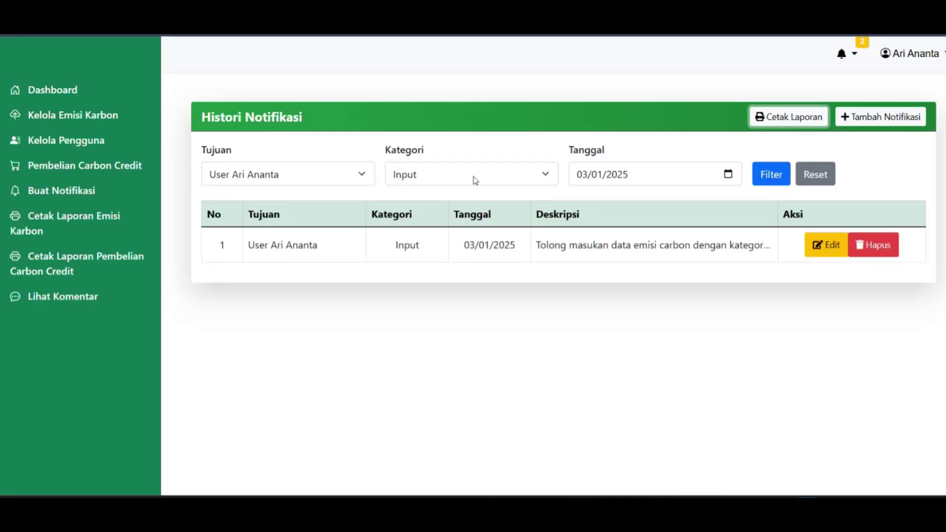
Log out and sign back in as Manager using the saved manager e-mail and password.
left_click(918, 55)
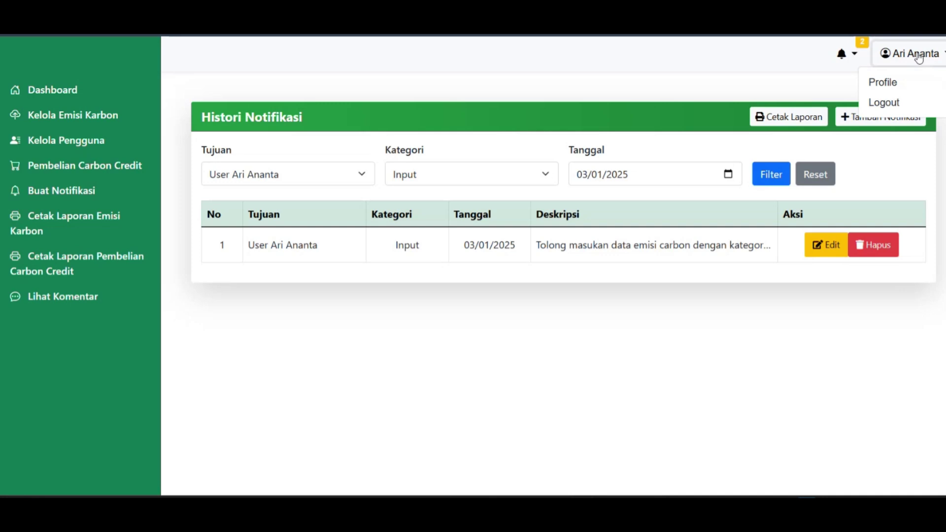
left_click(905, 103)
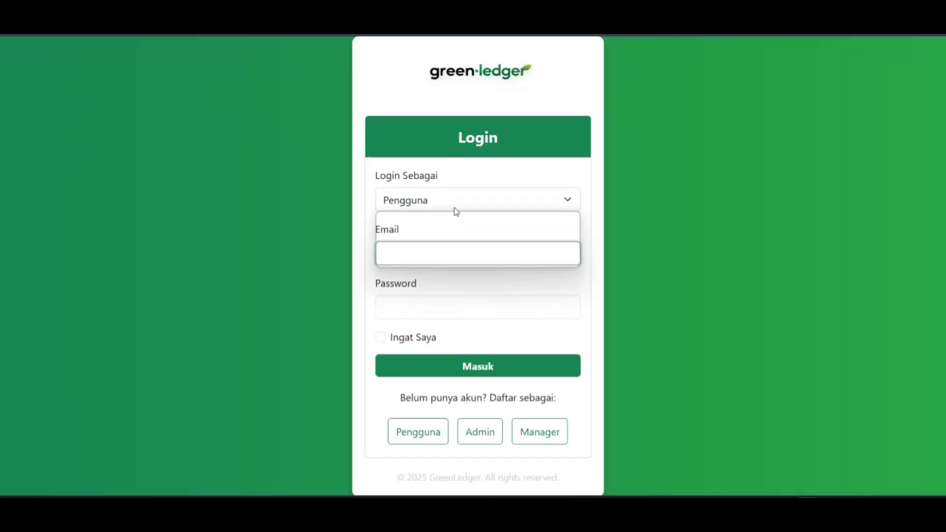
left_click(431, 256)
left_click(422, 254)
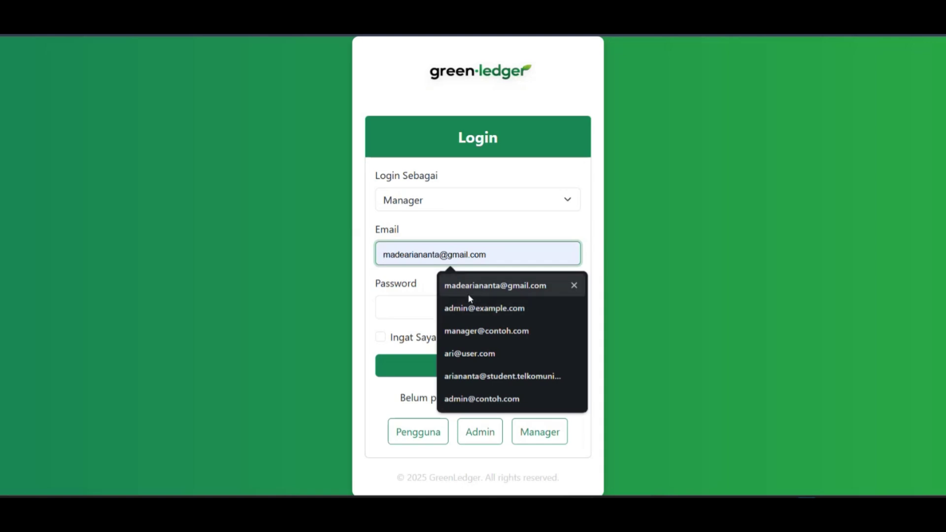
left_click(469, 331)
left_click(449, 306)
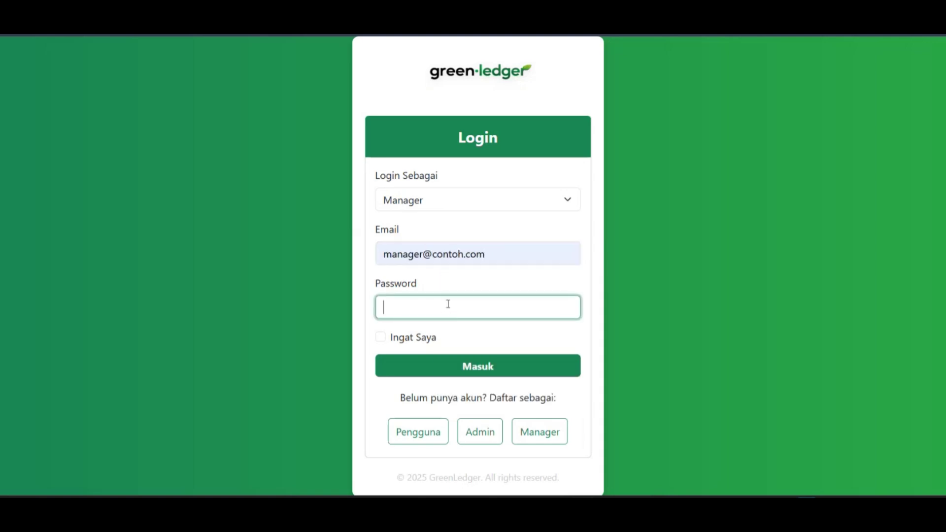
type("••••••••")
left_click(463, 367)
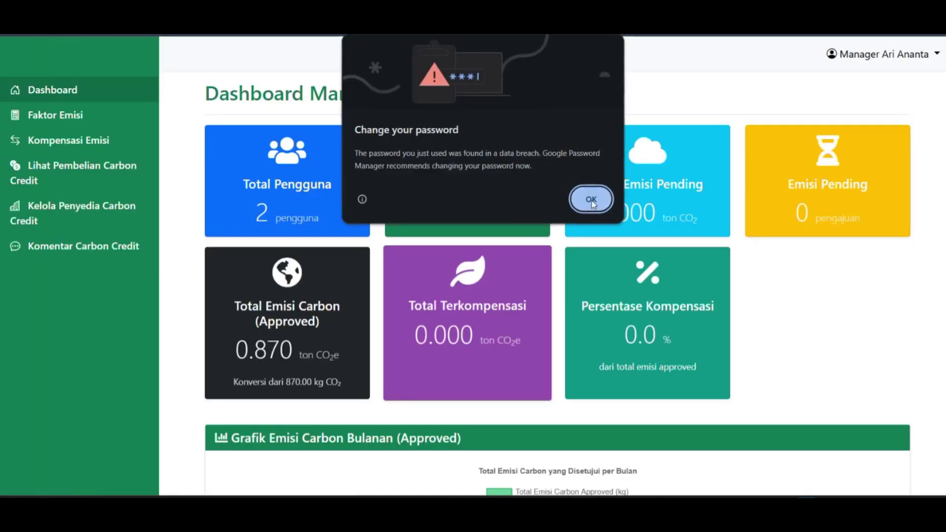
left_click(589, 196)
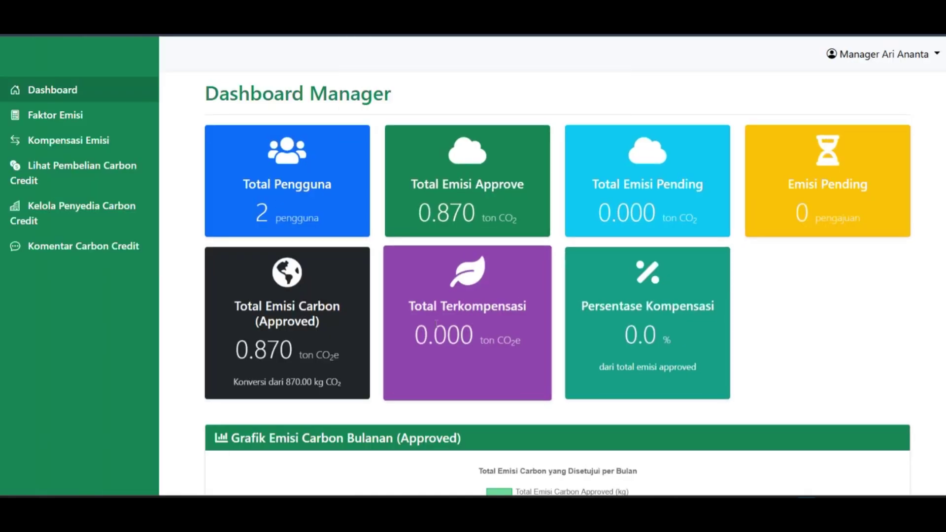
scroll(532, 292, "down", 5)
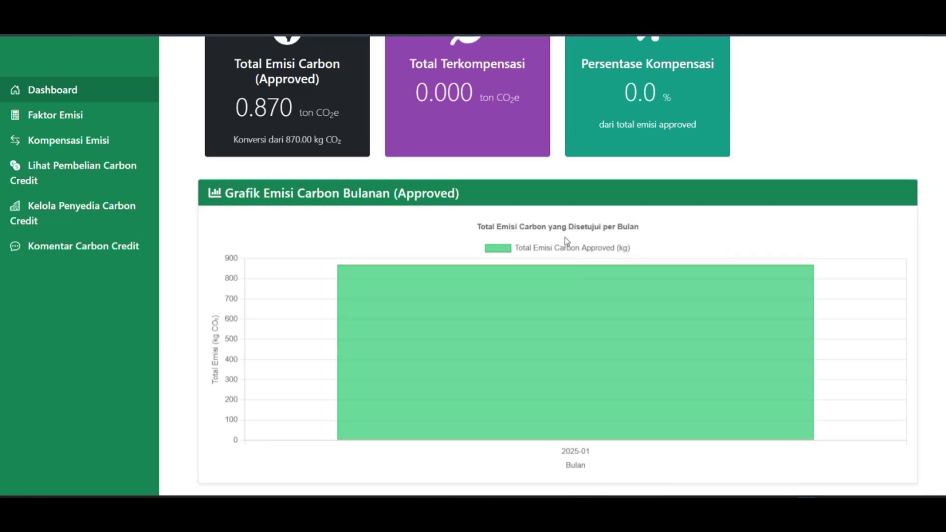
scroll(565, 237, "up", 5)
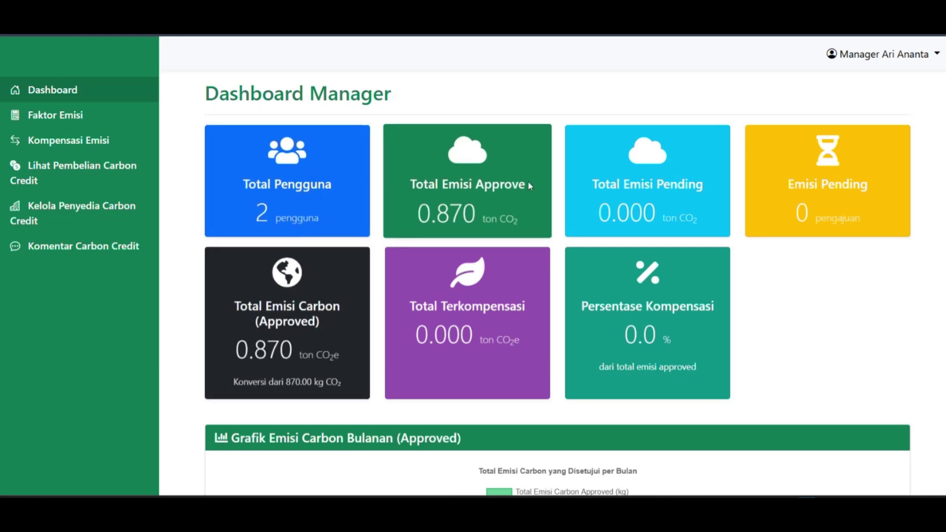
left_click_drag(658, 186, 701, 186)
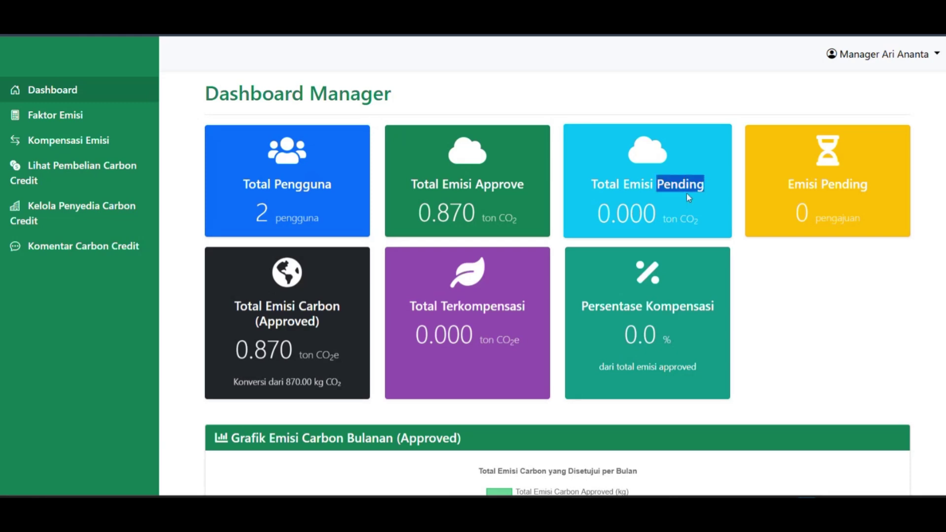
left_click_drag(598, 219, 657, 221)
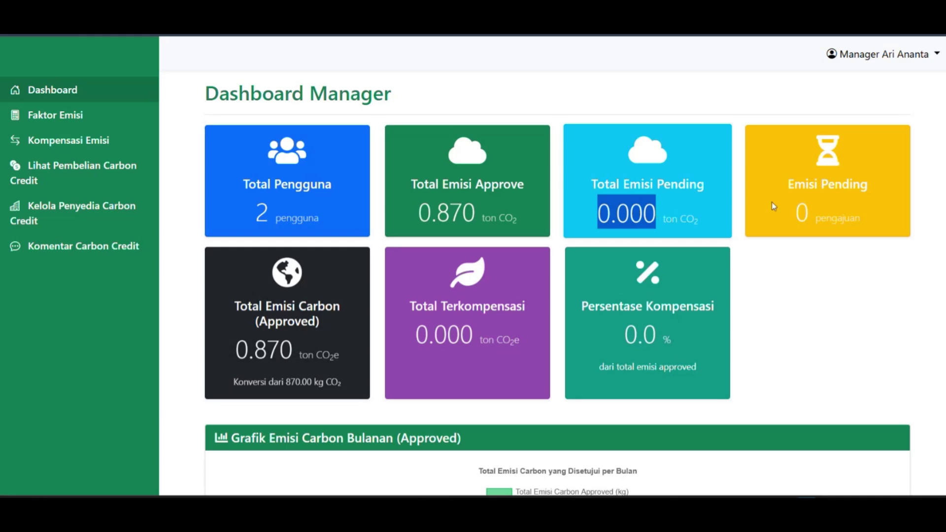
left_click_drag(793, 209, 801, 210)
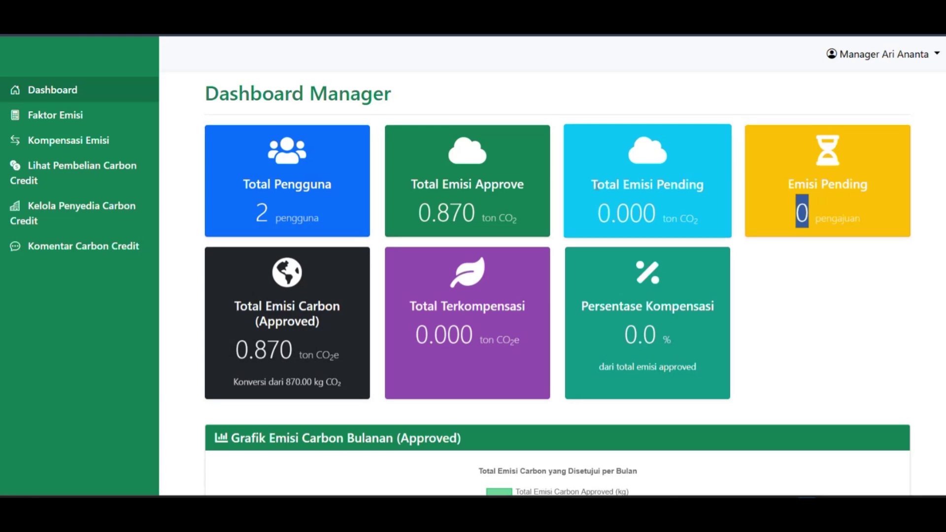
Compensate 0.7 ton CO₂e of Sampah - Sampah Organik, creating Pending KMP-000001.
left_click(71, 143)
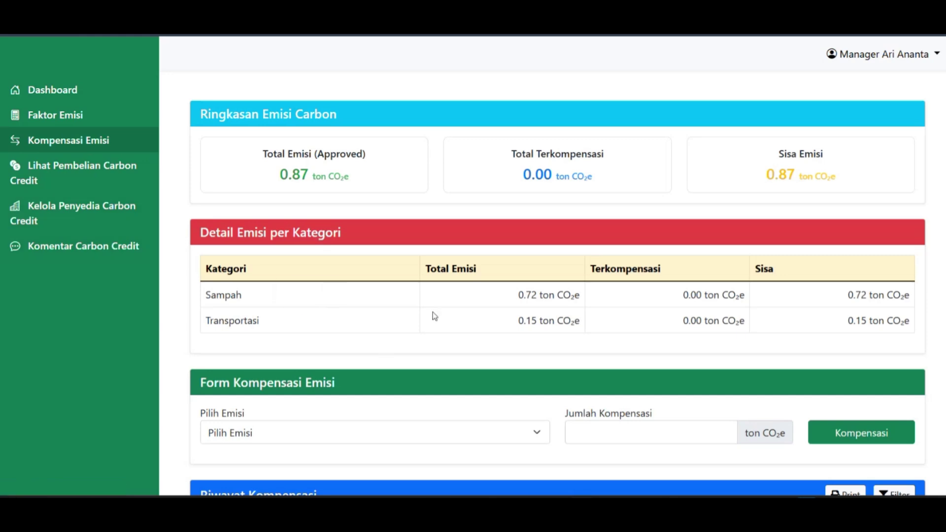
scroll(426, 301, "down", 3)
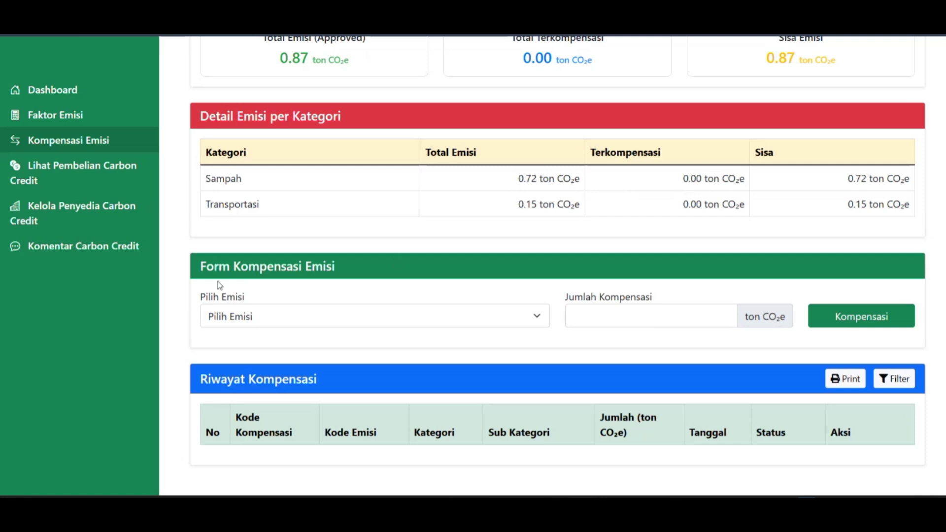
left_click(522, 311)
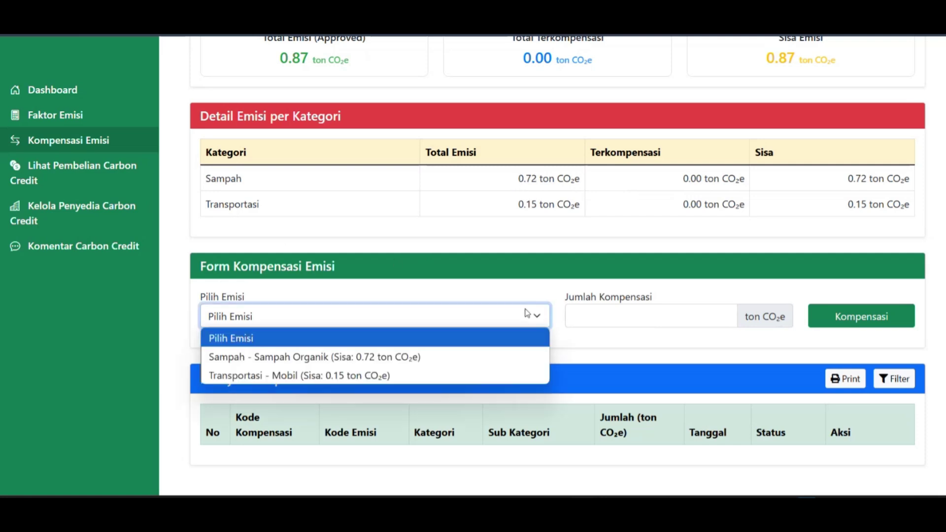
left_click(374, 356)
left_click(605, 318)
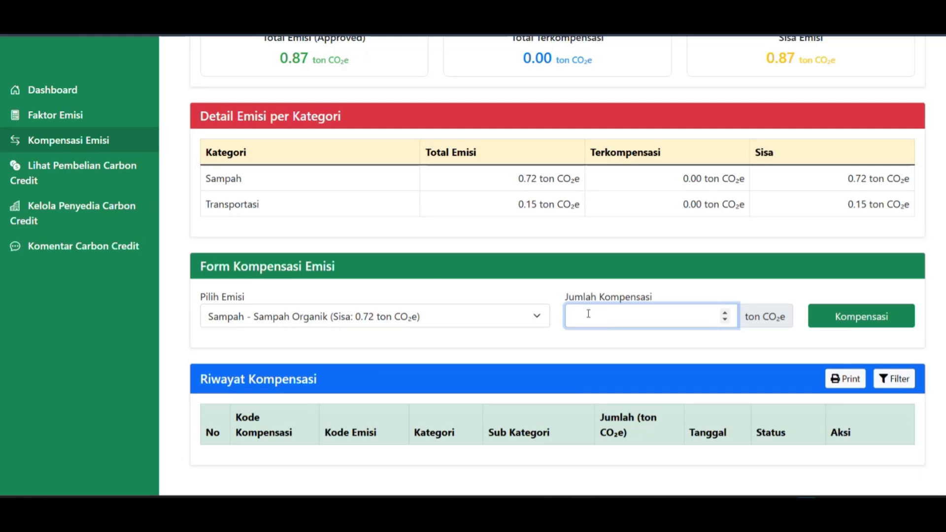
type("0.7")
left_click(822, 318)
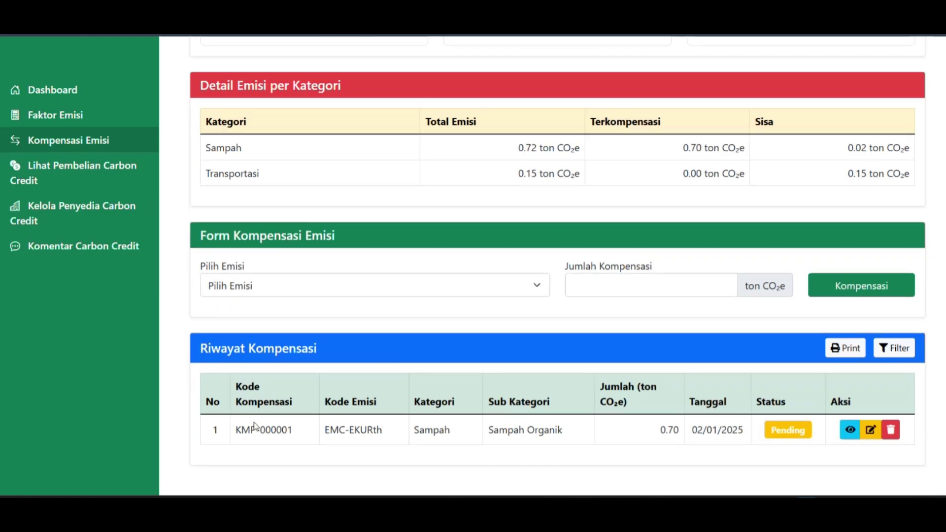
left_click_drag(232, 435, 751, 443)
left_click_drag(811, 425, 771, 431)
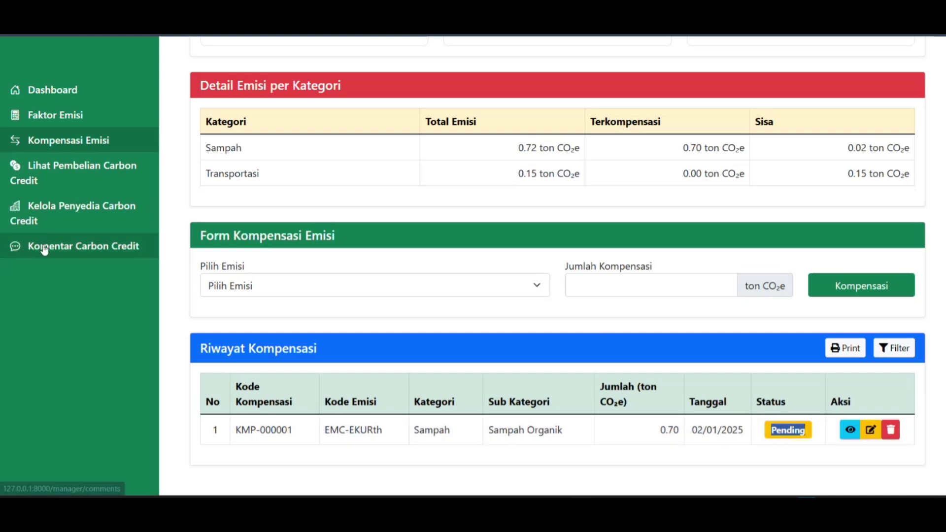
View the Komentar Carbon Credit page, then log out of the manager account.
left_click(61, 257)
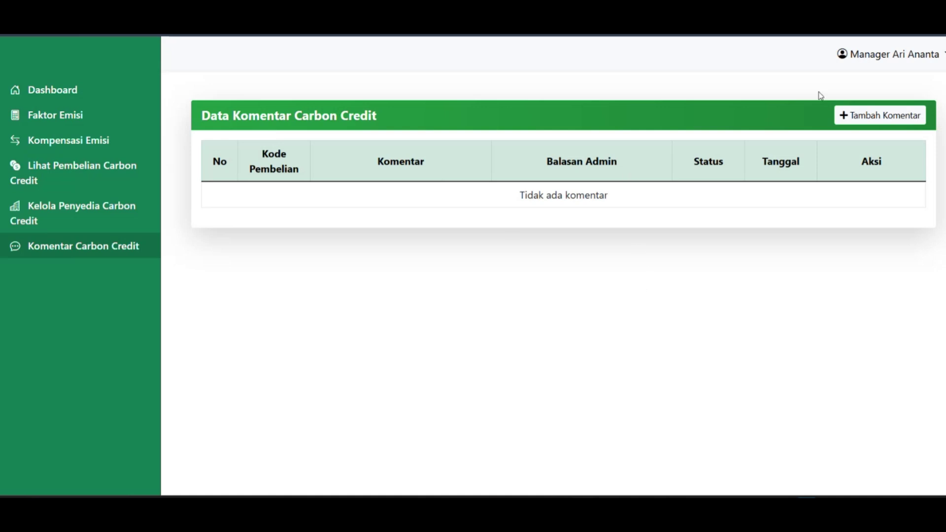
left_click(890, 56)
left_click(873, 103)
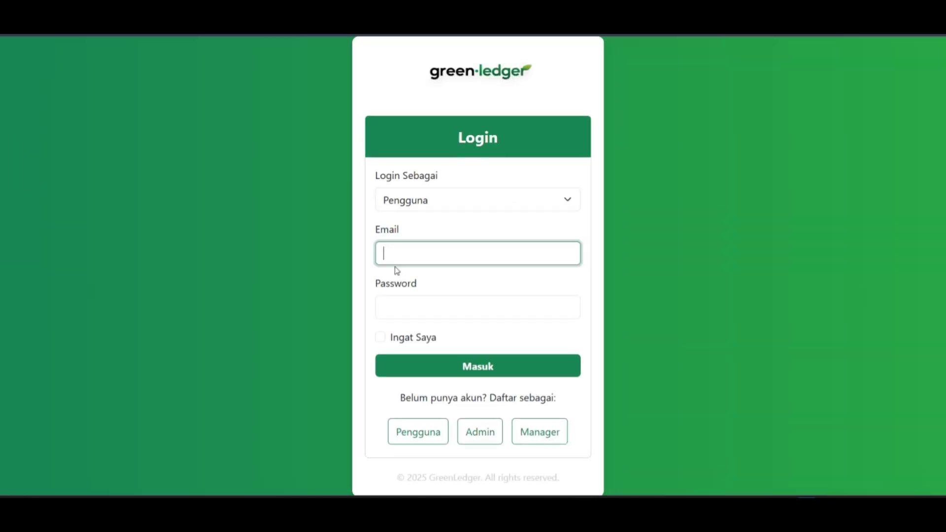
Sign in as Admin using the saved admin e-mail and password.
left_click(407, 198)
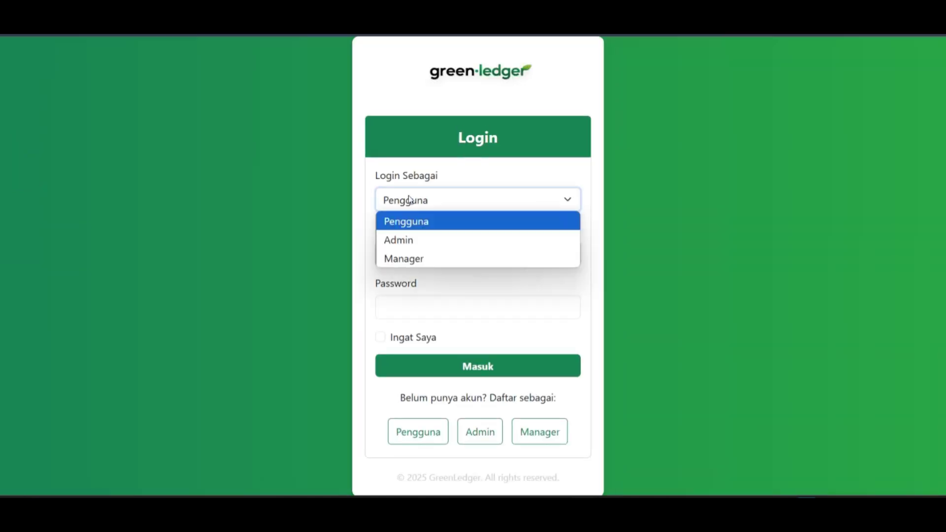
left_click(423, 239)
left_click(427, 256)
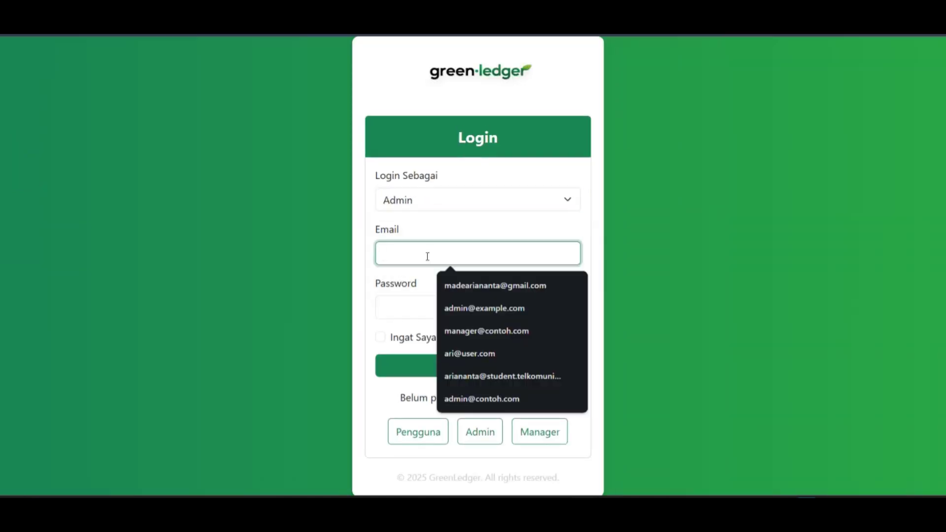
left_click(475, 308)
left_click(405, 307)
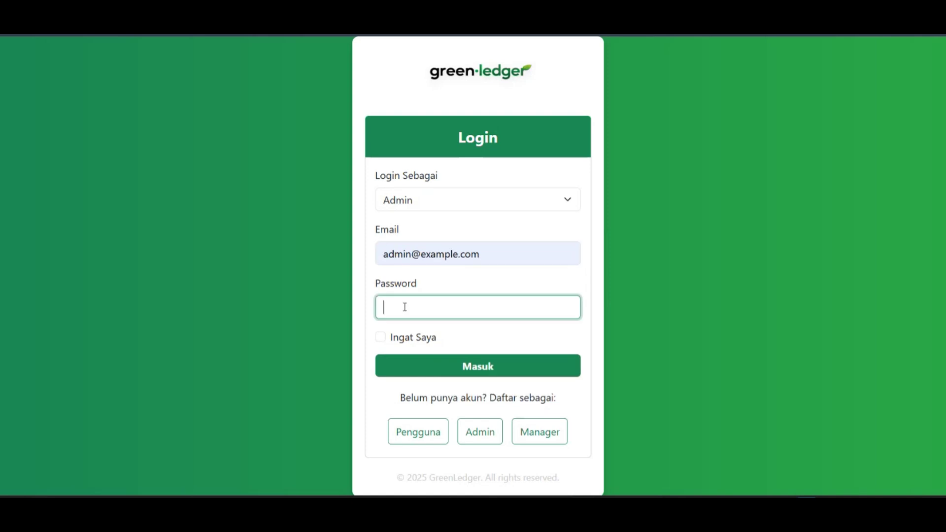
type("password")
left_click(421, 367)
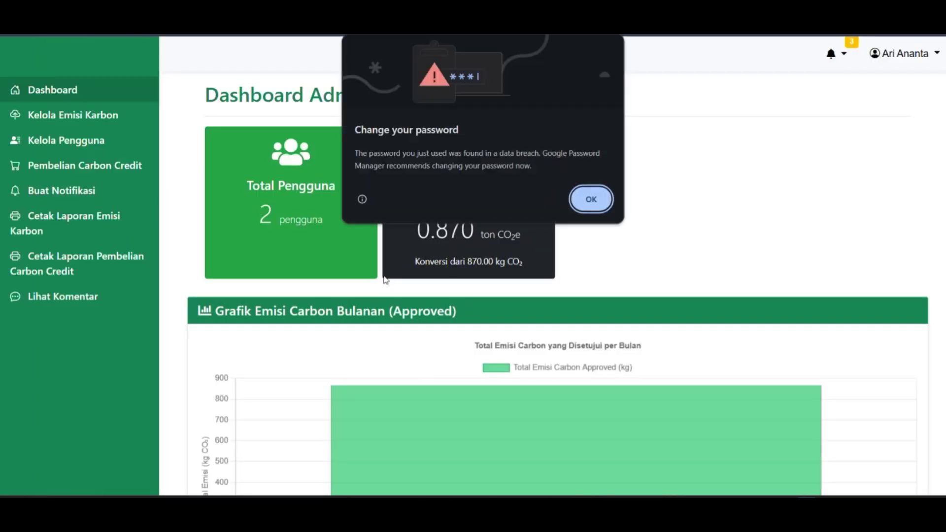
left_click(590, 198)
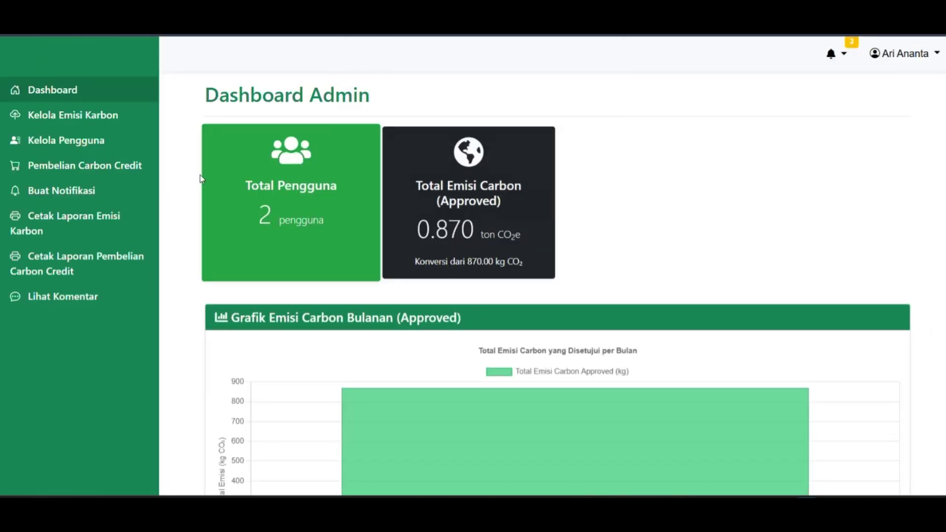
Start a carbon credit purchase for KMP-000001 with the Verified Carbon Standard (VCS) provider.
left_click(92, 172)
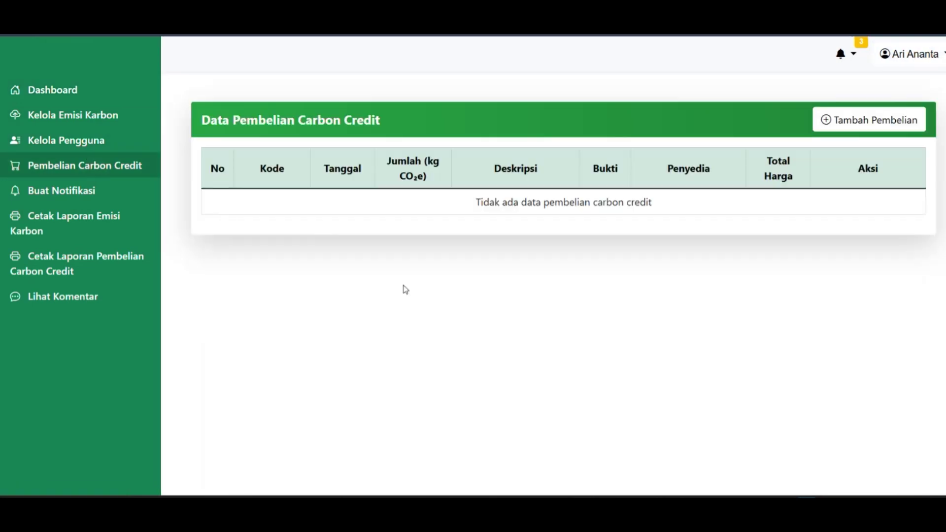
left_click(876, 127)
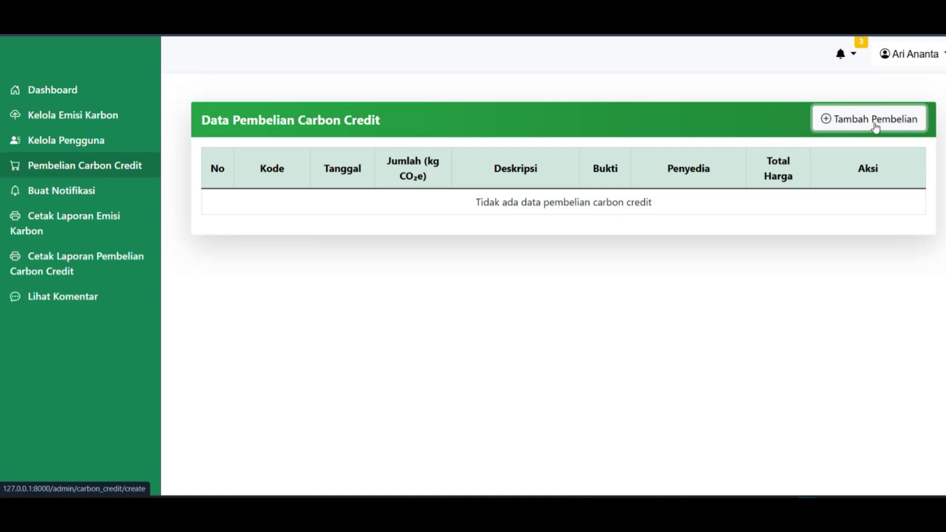
left_click(444, 178)
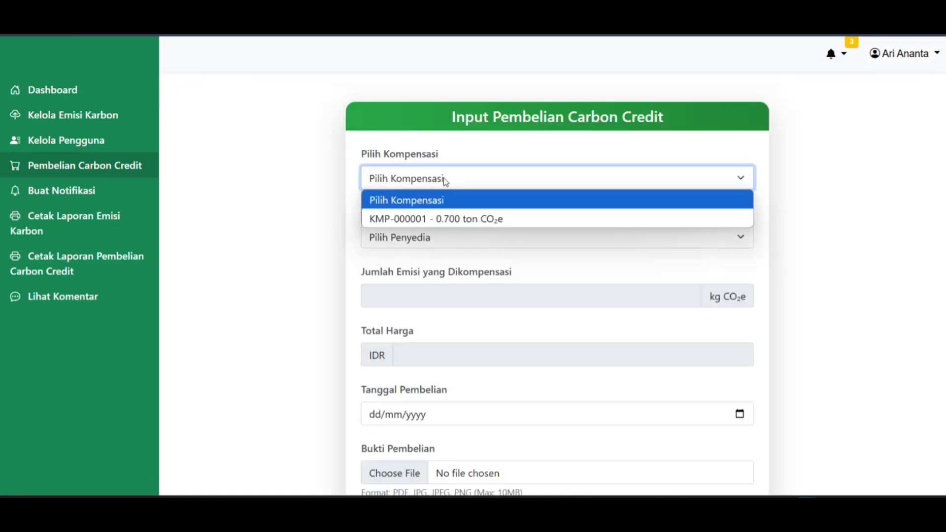
left_click(525, 219)
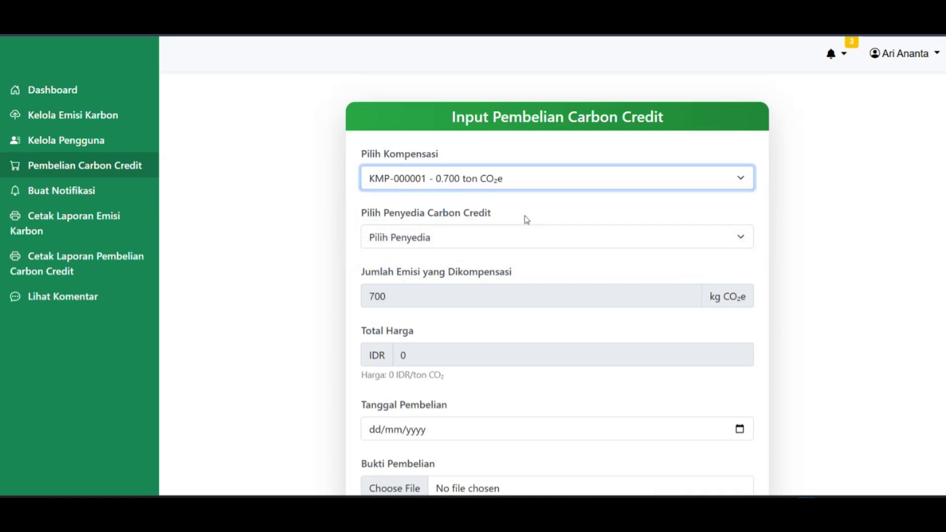
left_click(462, 237)
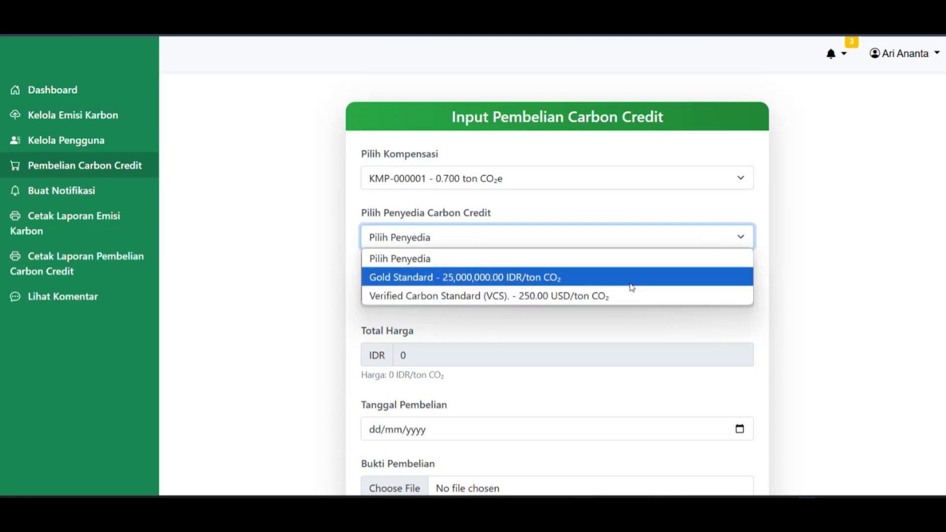
left_click(598, 298)
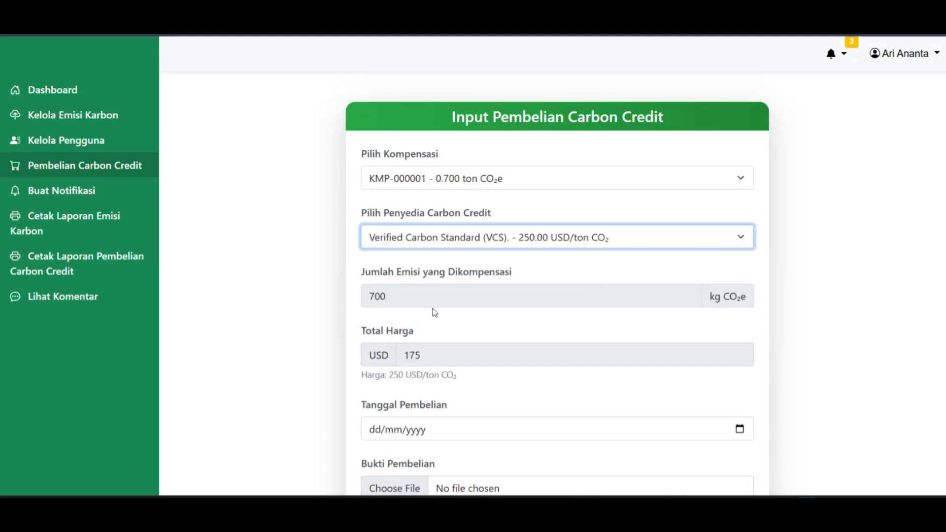
Check the form's 700 kg CO₂e emission amount and USD 175 total price.
scroll(434, 313, "down", 3)
double_click(374, 171)
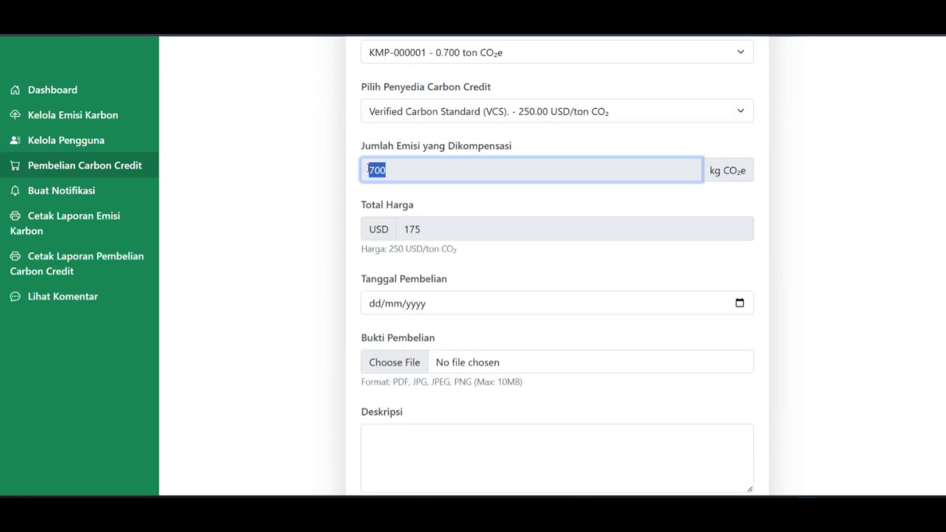
scroll(446, 175, "up", 1)
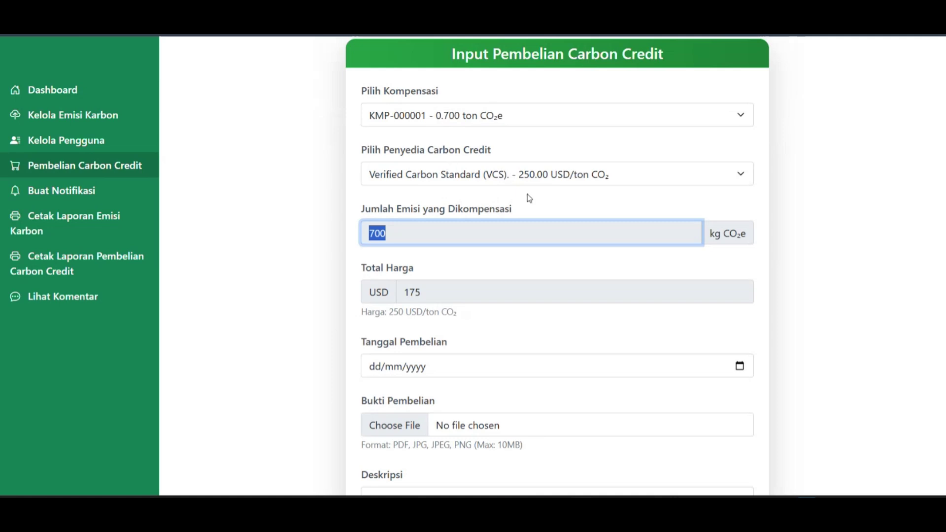
left_click(443, 227)
scroll(441, 228, "down", 1)
left_click_drag(435, 229, 399, 225)
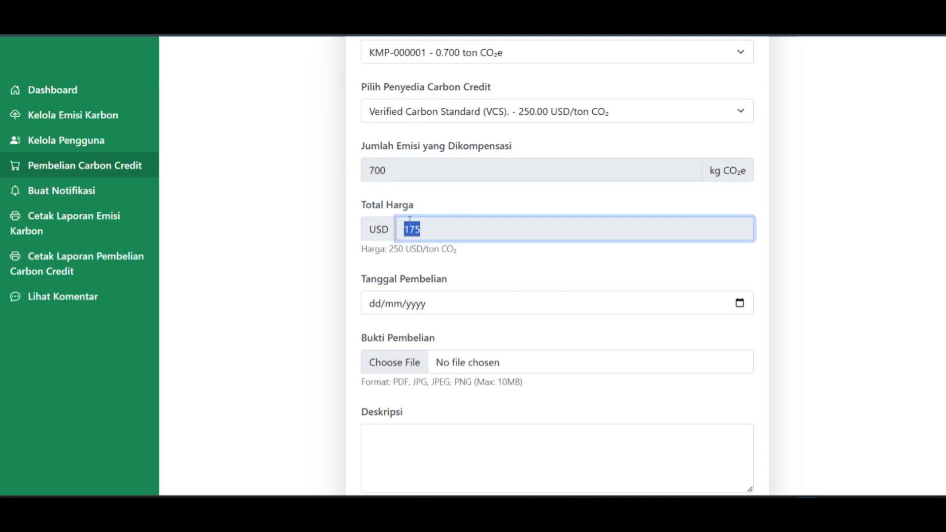
left_click(464, 203)
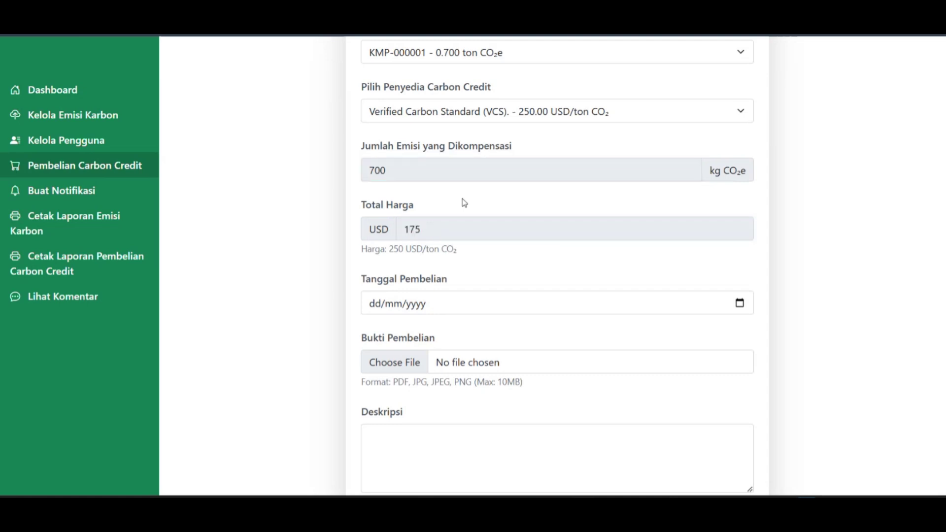
Set the purchase date to 02/01/2025 and attach the module 1 journal PDF as proof.
left_click(739, 303)
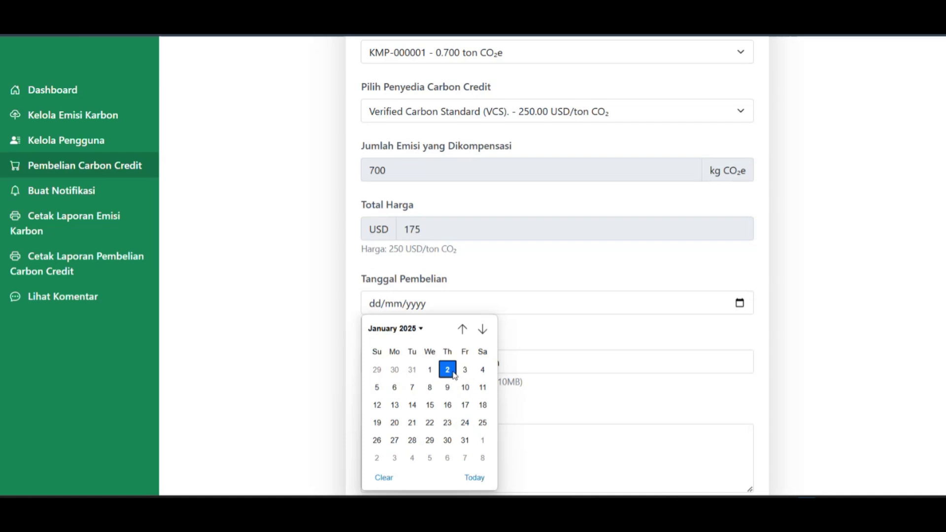
left_click(475, 478)
left_click(413, 363)
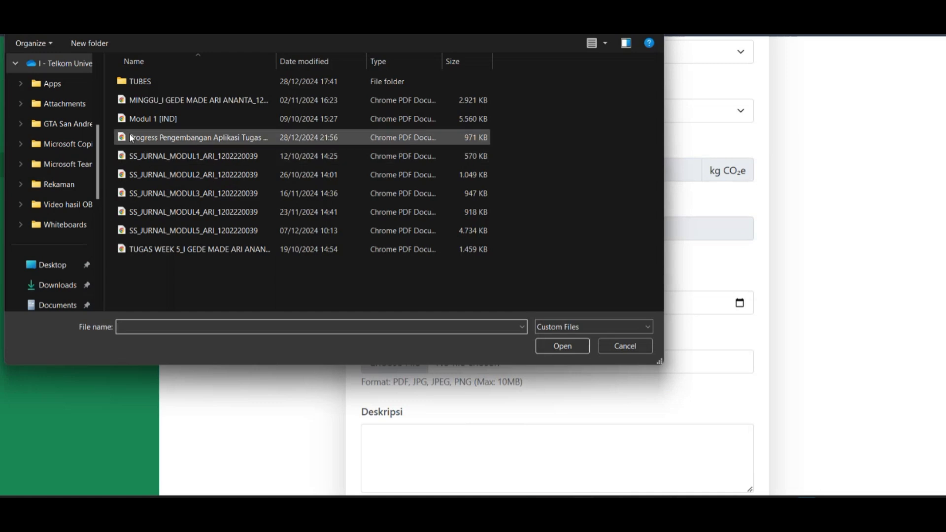
left_click(158, 156)
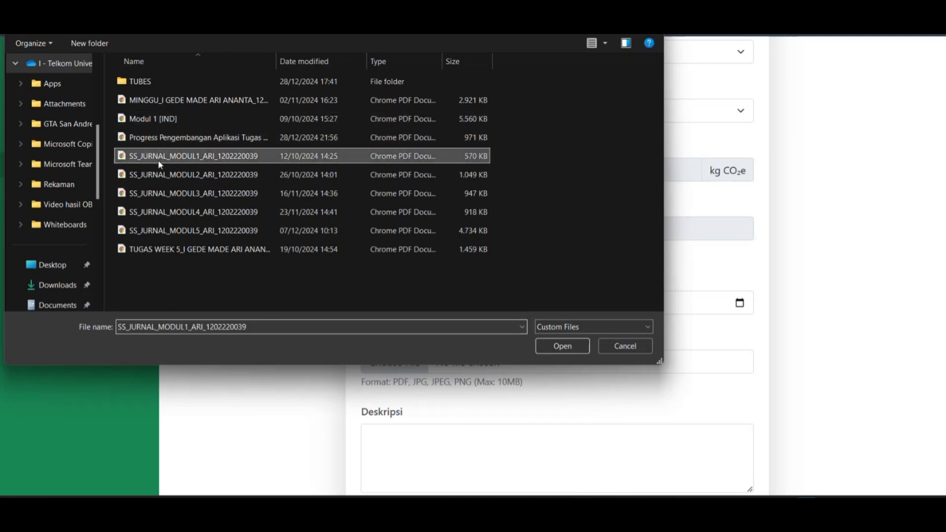
left_click(559, 346)
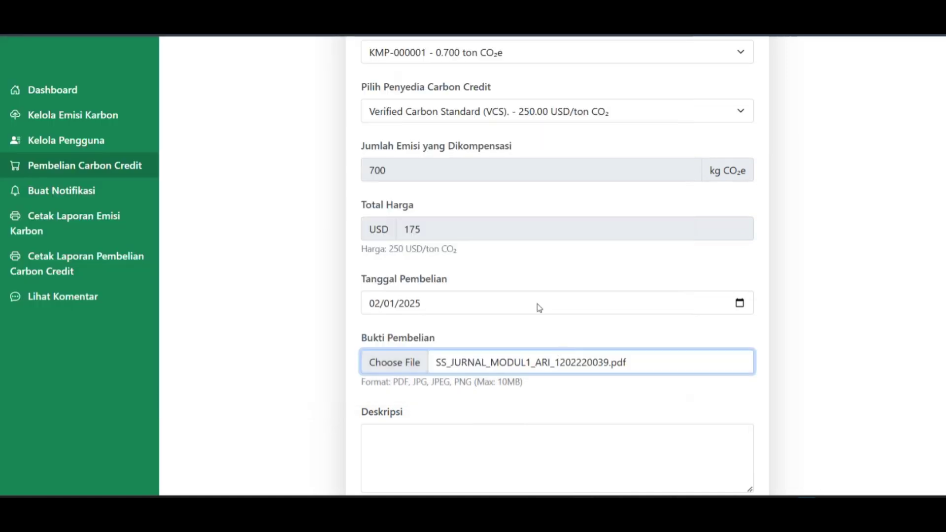
Enter the description 'Pembelian carbon credit sebesar 0.7 ton Co2e' and save the purchase.
scroll(492, 325, "down", 1)
left_click(402, 403)
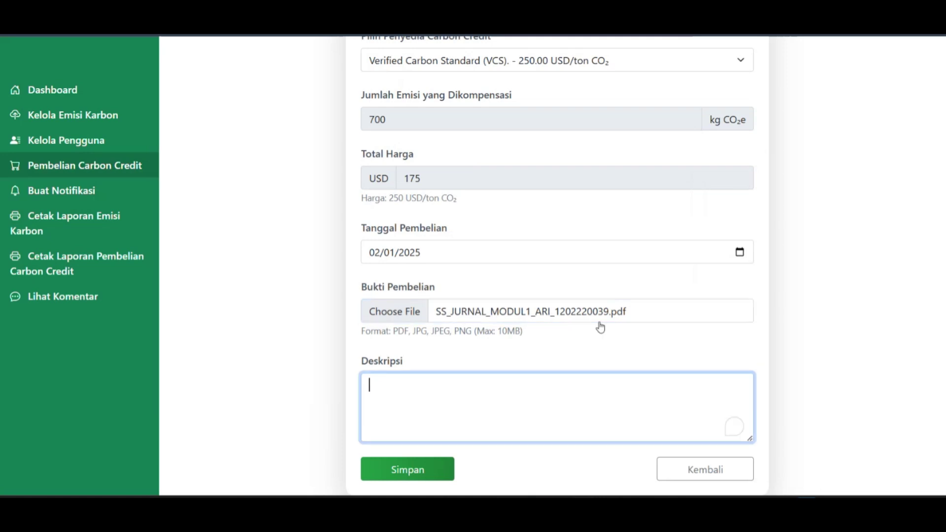
double_click(504, 333)
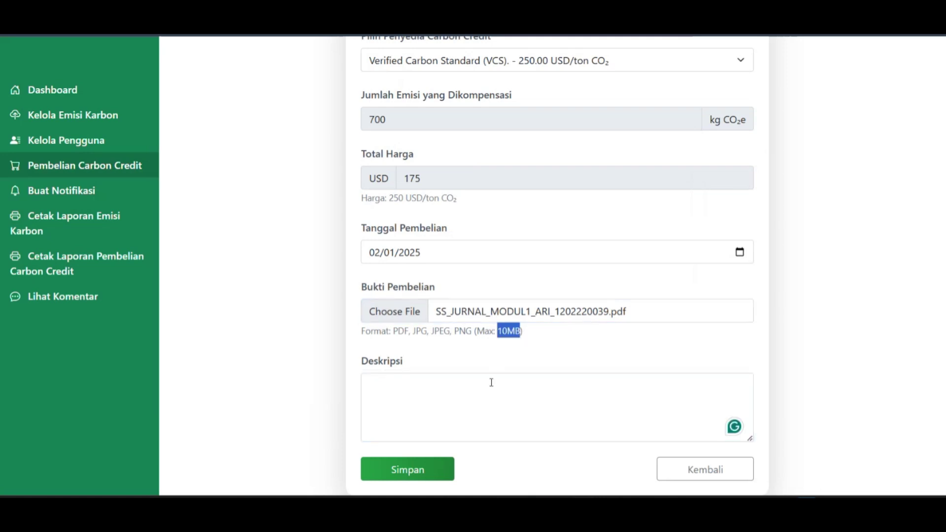
left_click(496, 386)
type("Pem")
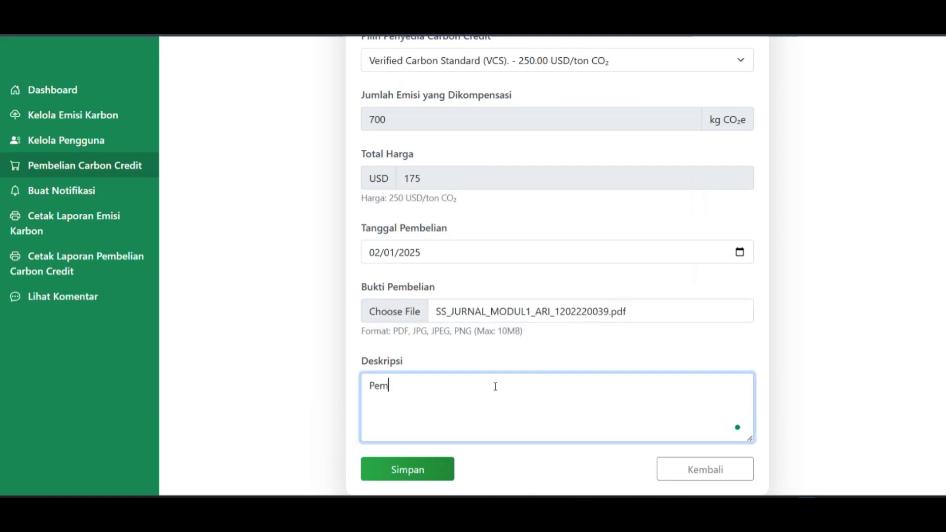
type("belian carbon credit sebes")
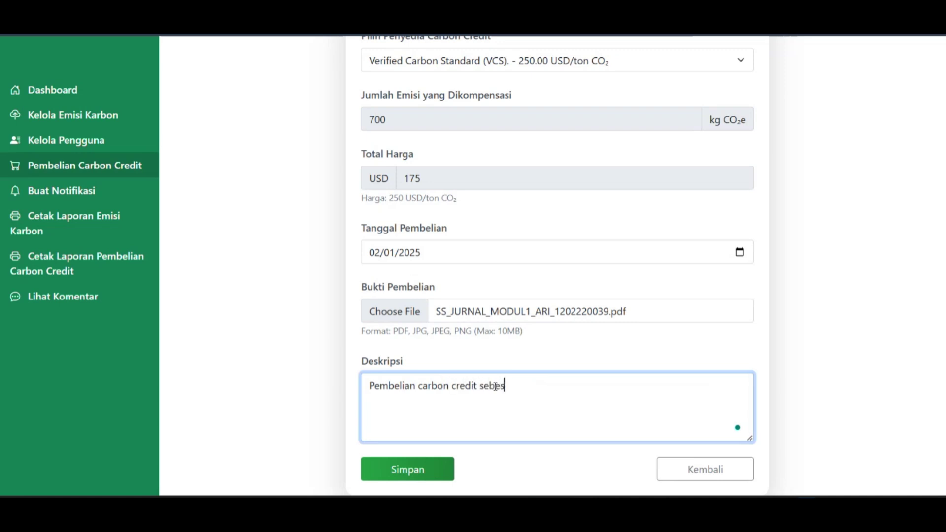
type("ar 0.7 ton K")
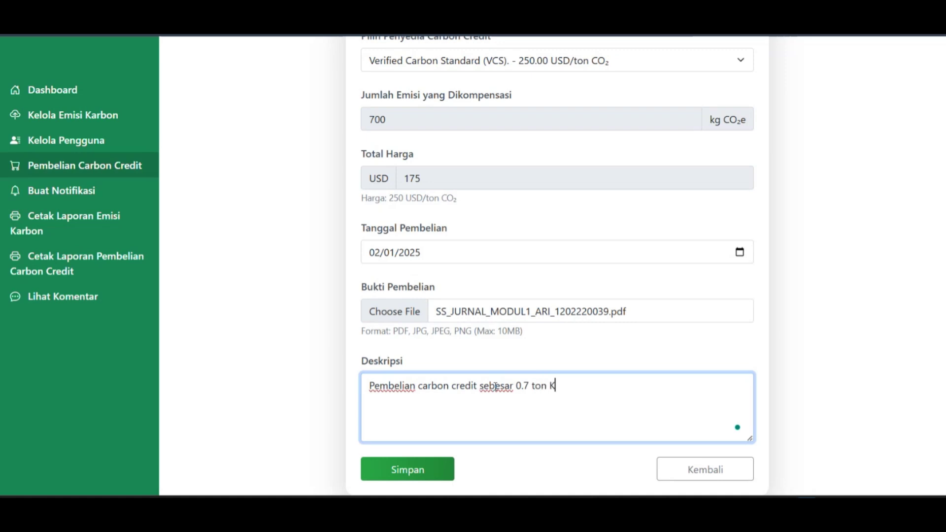
key("BackSpace")
scroll(495, 386, "up", 3)
scroll(495, 386, "down", 3)
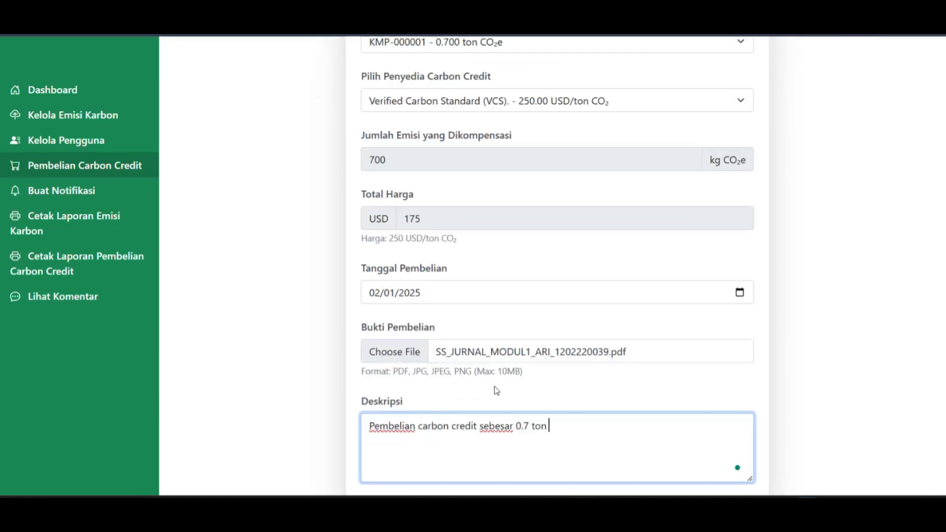
type("Co2")
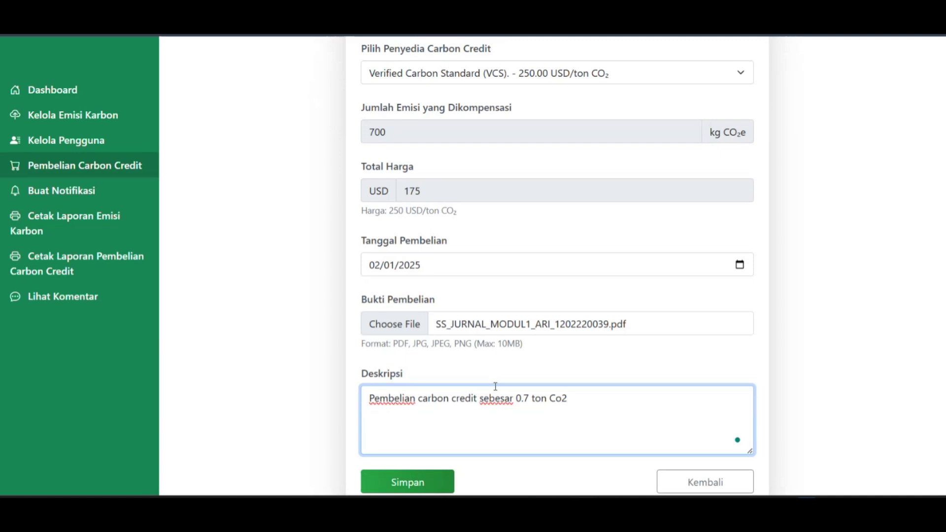
type("e")
scroll(488, 433, "down", 1)
left_click(409, 467)
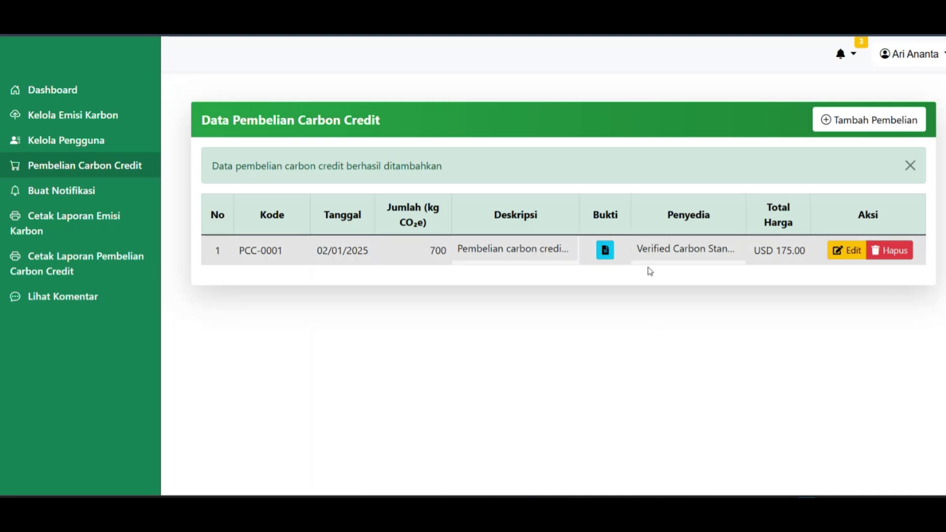
Change purchase PCC-0001's provider to Gold Standard, recalculating the total to IDR 17,500,000.
left_click(911, 166)
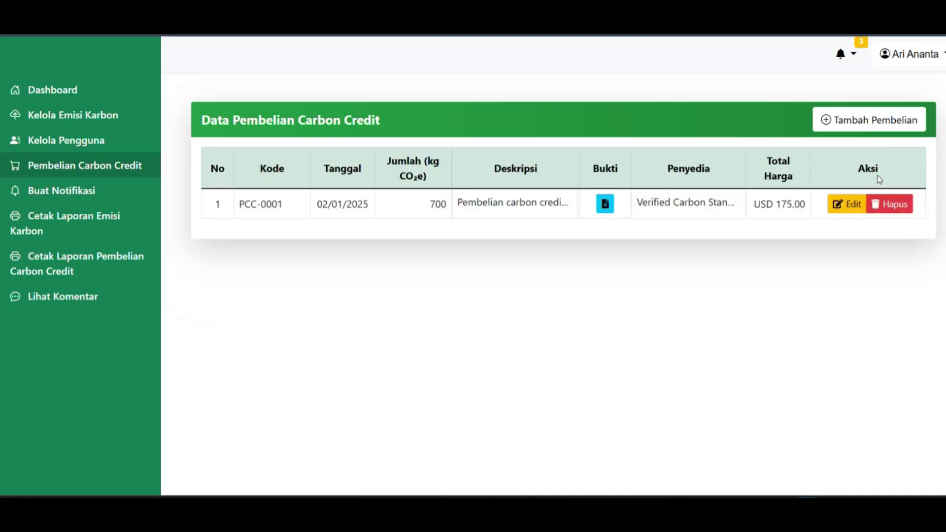
left_click(839, 208)
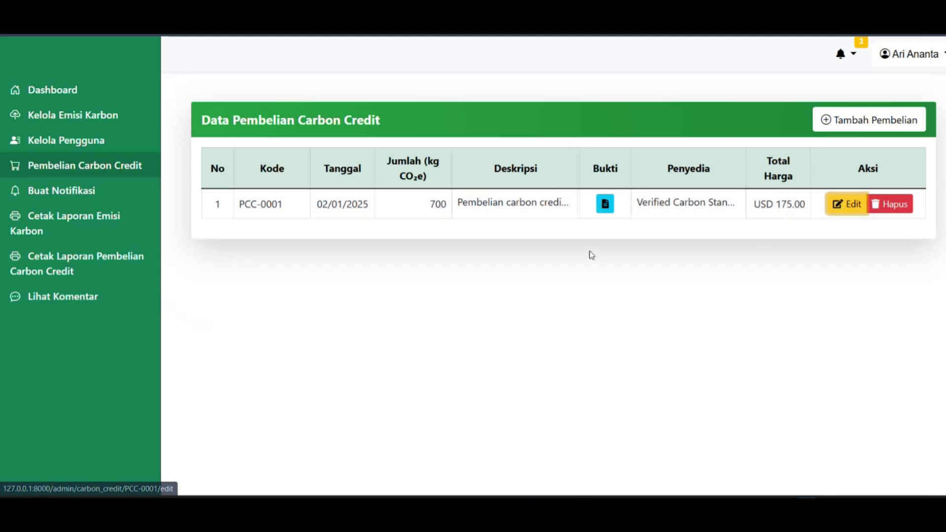
scroll(542, 266, "down", 2)
scroll(473, 269, "up", 1)
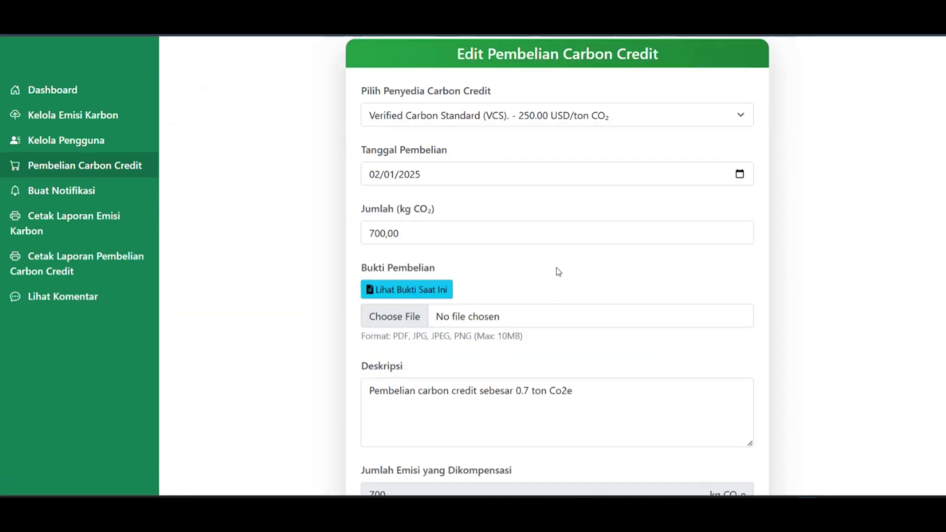
left_click(636, 119)
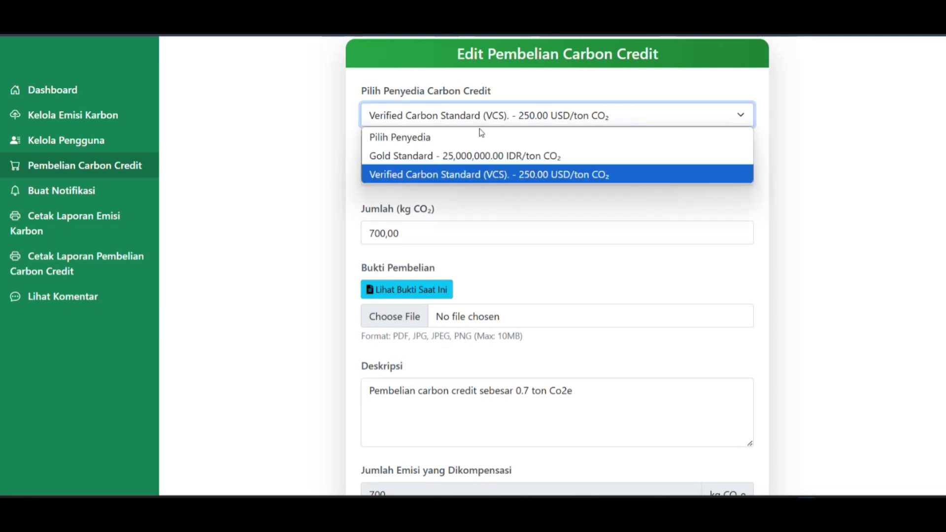
left_click(421, 154)
scroll(454, 215, "down", 3)
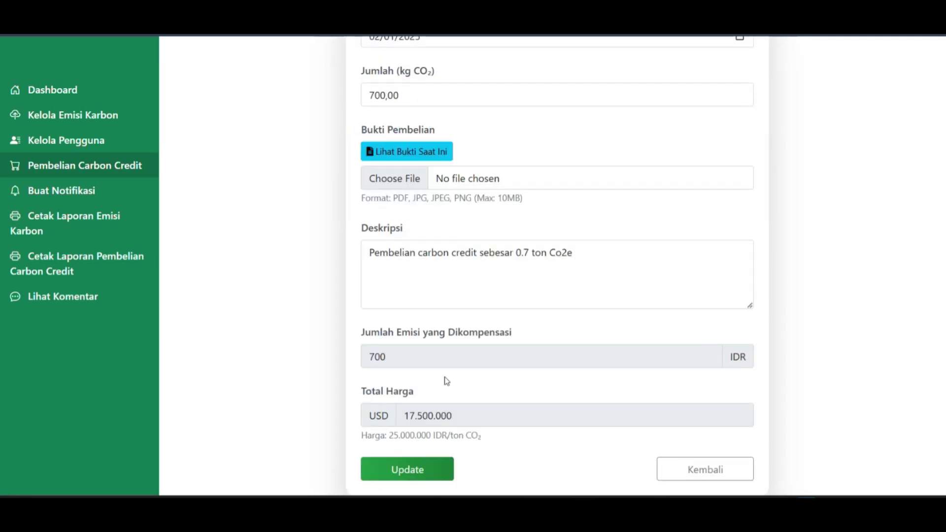
left_click_drag(464, 418, 405, 416)
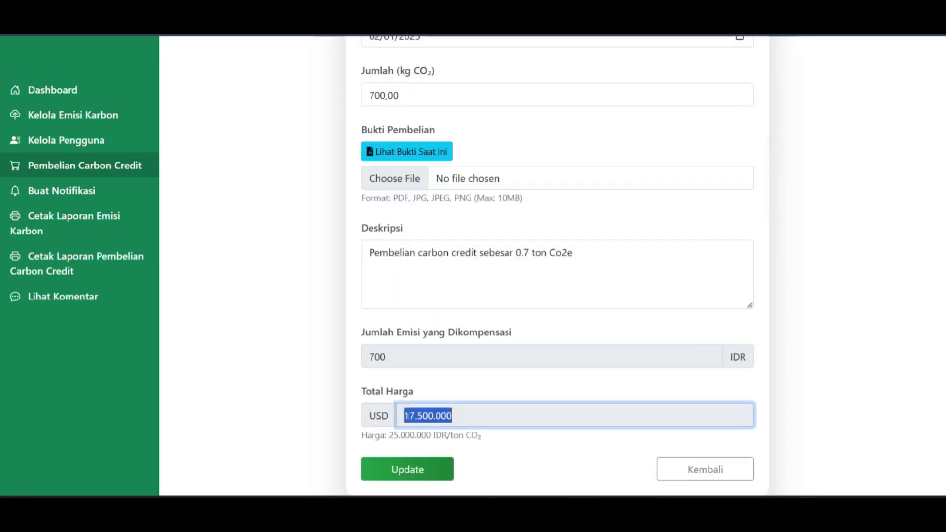
Save the PCC-0001 update and open the Cetak Laporan Emisi Karbon report list.
left_click(425, 467)
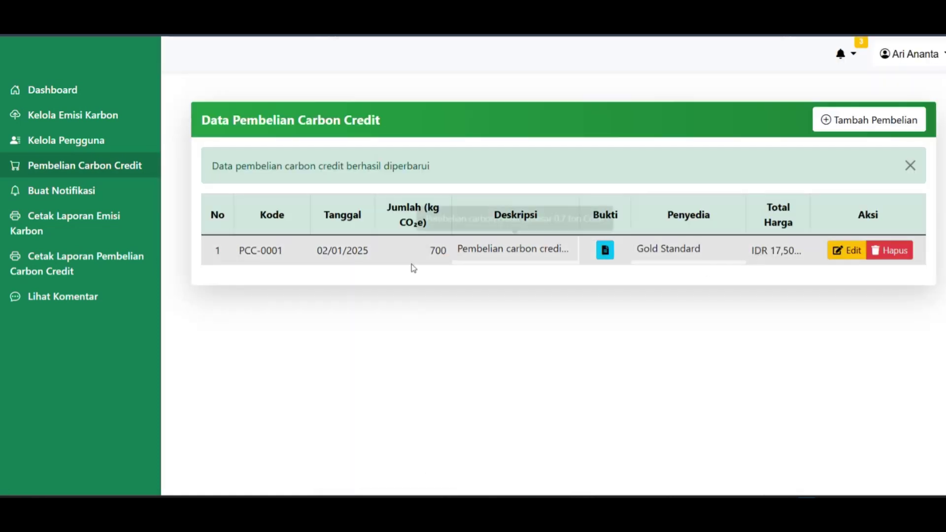
left_click(910, 166)
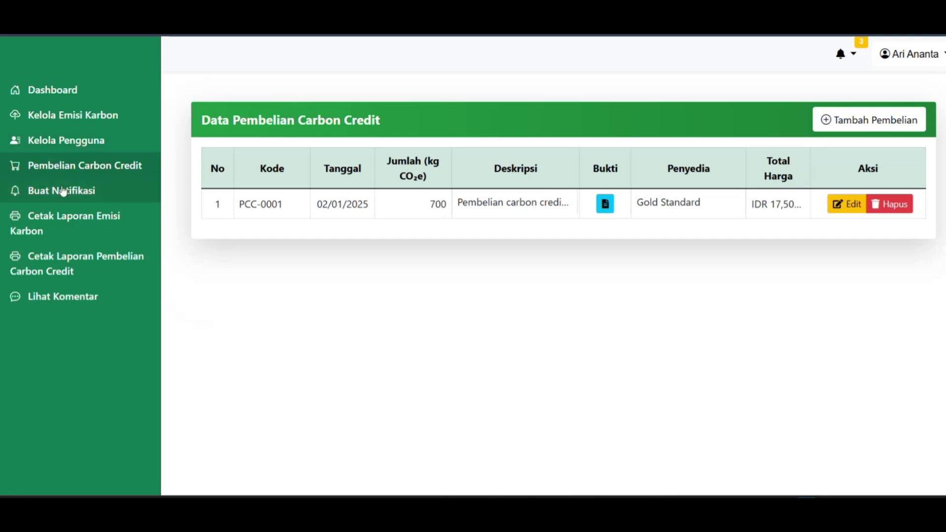
left_click(87, 228)
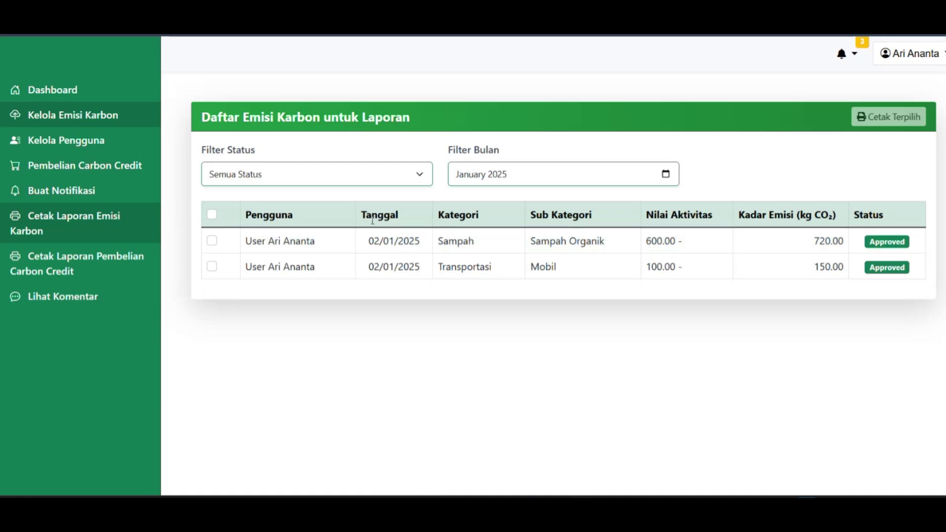
Print both January 2025 emission entries and open the resulting two-page report PDF.
left_click(212, 214)
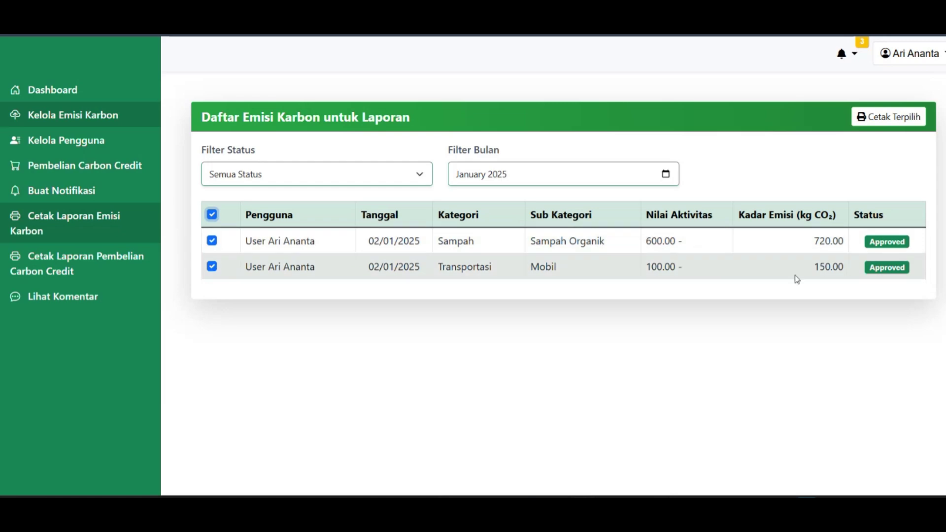
left_click(878, 120)
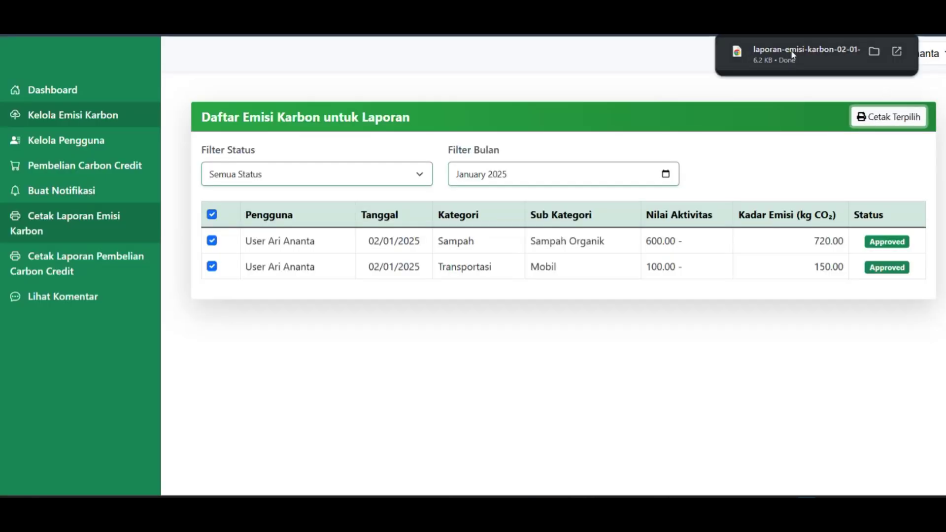
left_click(789, 51)
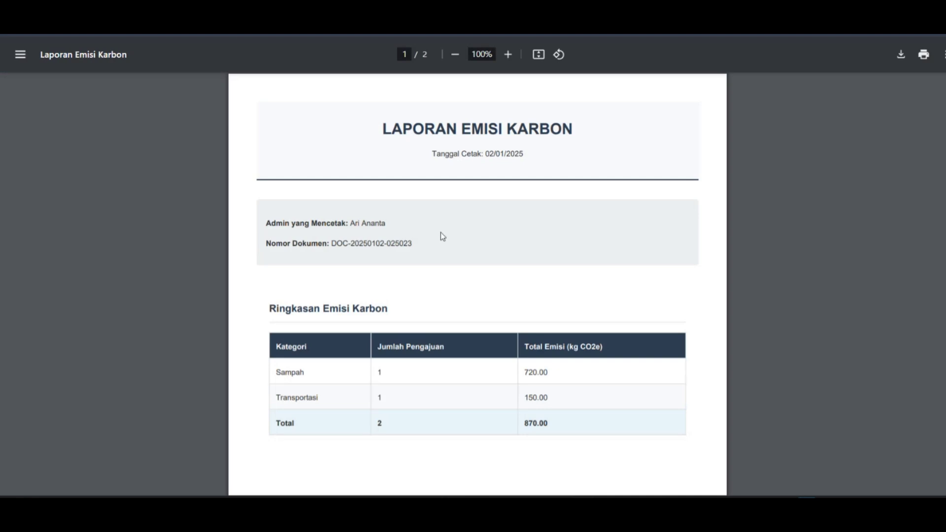
Read the emission report PDF through both pages down to the Manager signature.
left_click_drag(394, 151, 485, 155)
left_click_drag(387, 218, 350, 217)
scroll(440, 215, "down", 1)
scroll(440, 215, "down", 2)
left_click(480, 162)
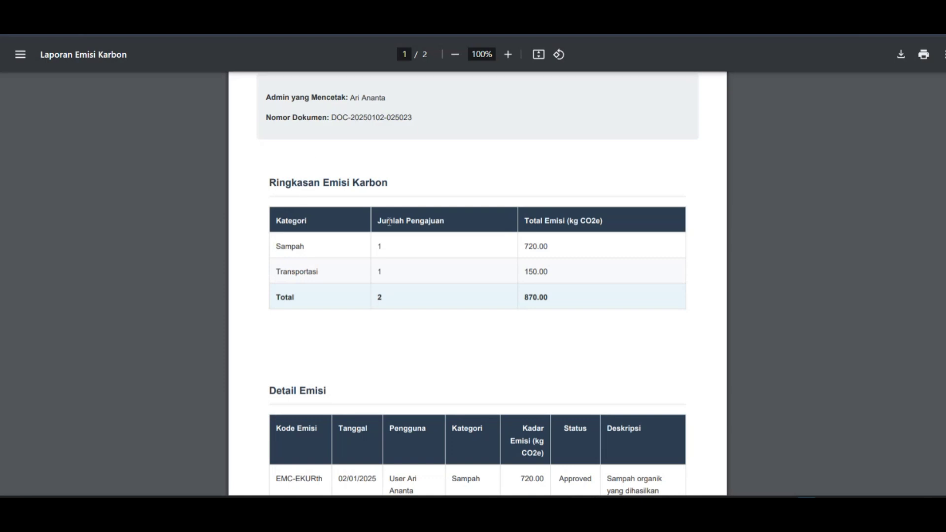
scroll(473, 194, "down", 1)
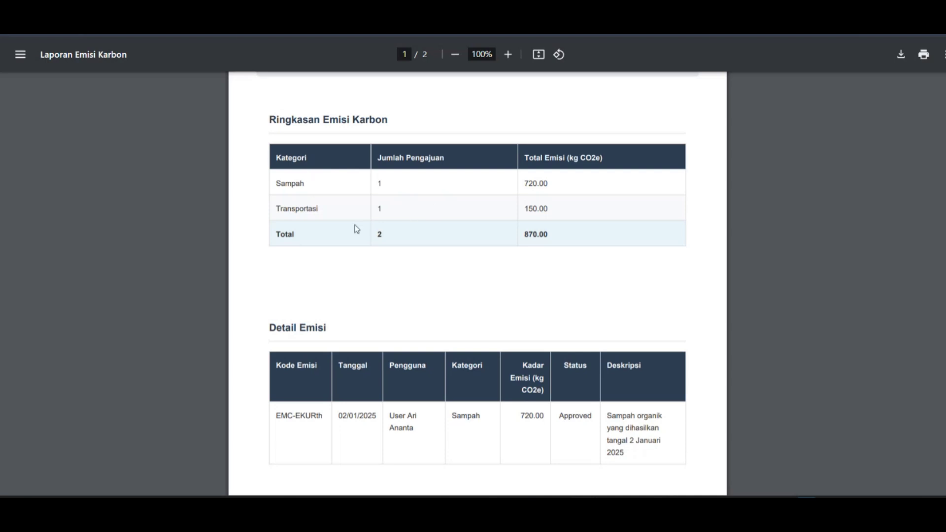
scroll(357, 229, "down", 4)
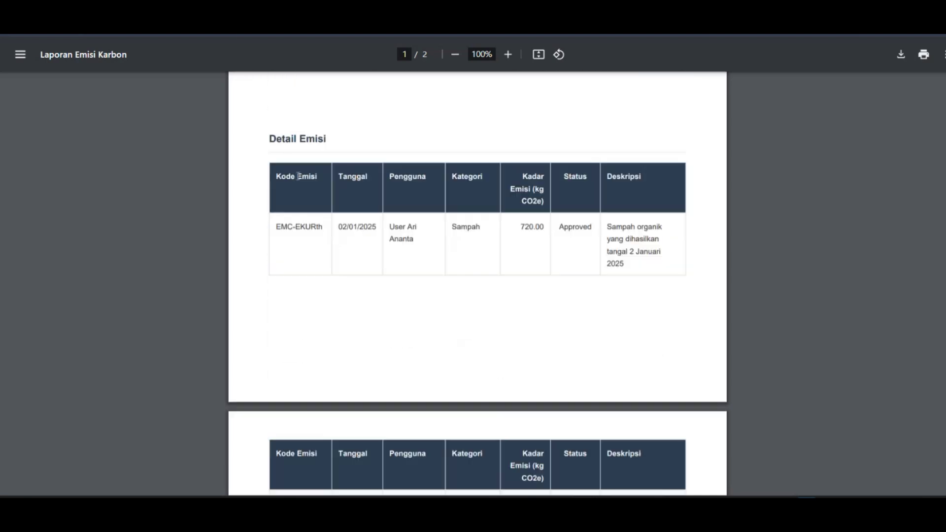
scroll(494, 232, "down", 8)
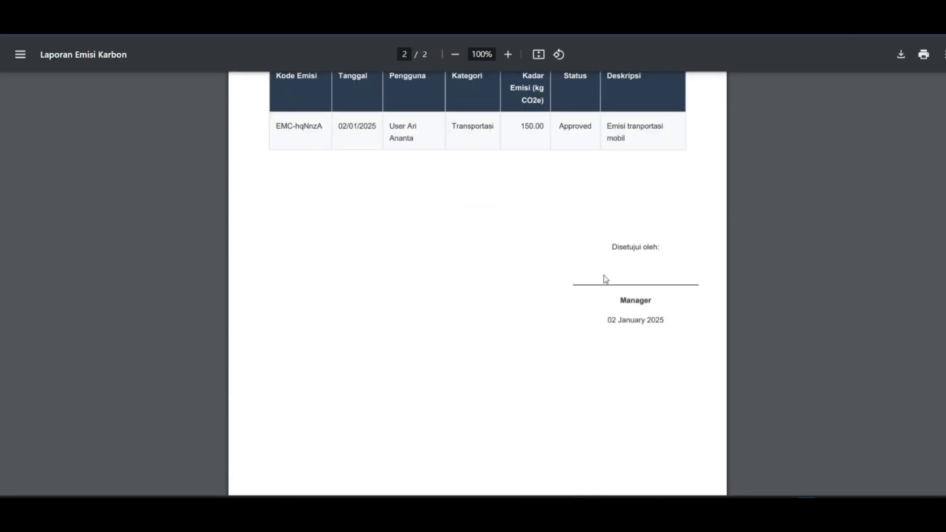
double_click(632, 297)
scroll(439, 332, "up", 8)
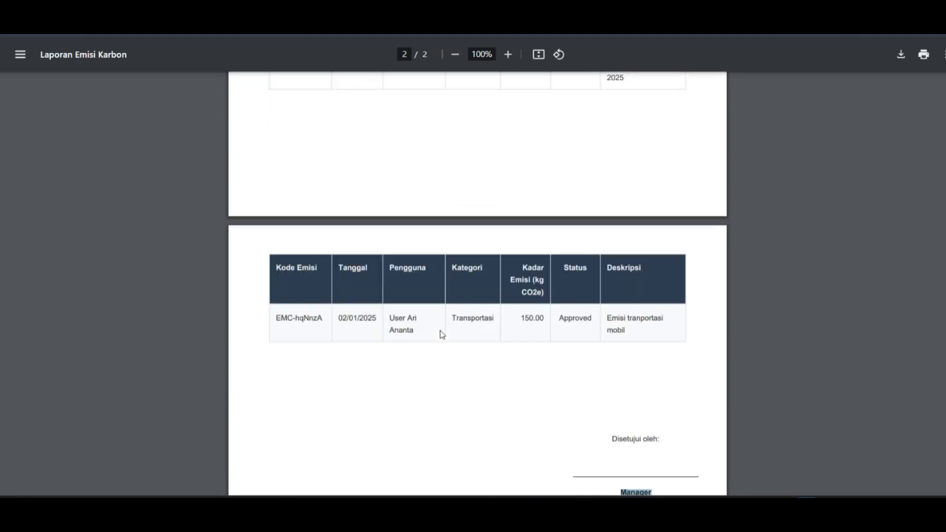
scroll(424, 298, "up", 5)
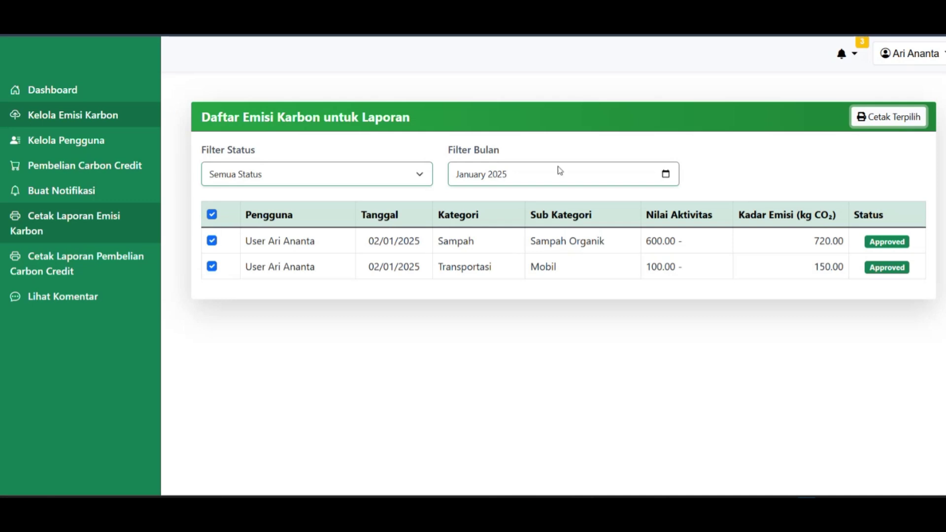
Select purchase PCC-0001 on the Cetak Laporan Pembelian Carbon Credit page and print it.
left_click(81, 259)
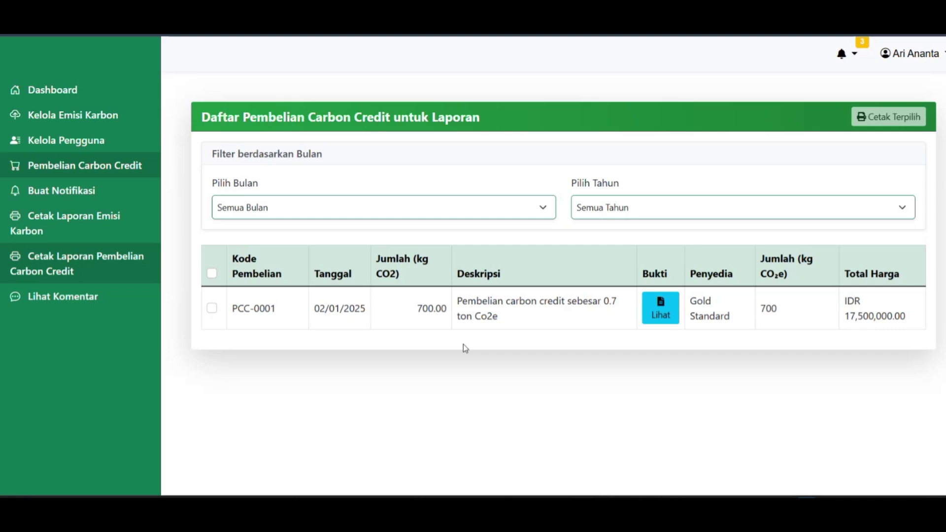
left_click(212, 274)
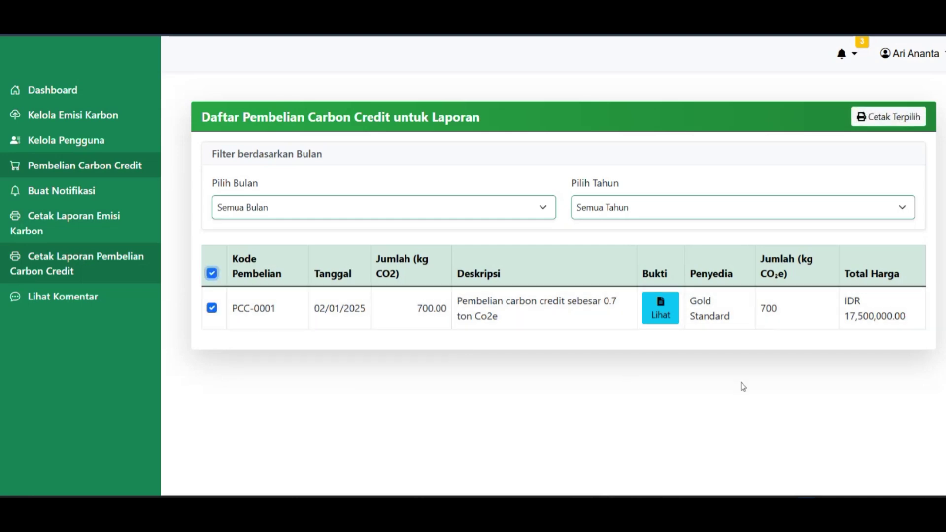
left_click(871, 122)
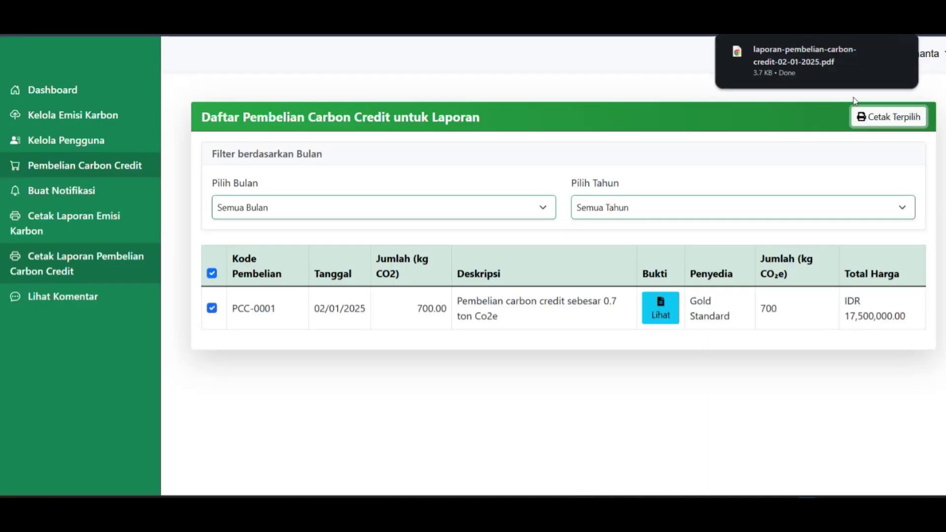
Open the one-page Laporan Pembelian Carbon Credit PDF, review it, and close its tab.
left_click(782, 47)
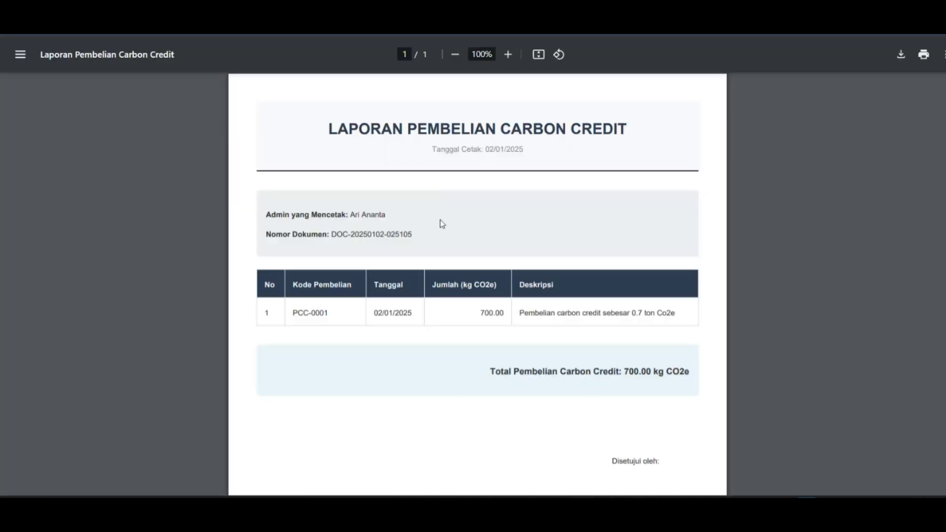
scroll(444, 216, "down", 4)
scroll(465, 226, "up", 4)
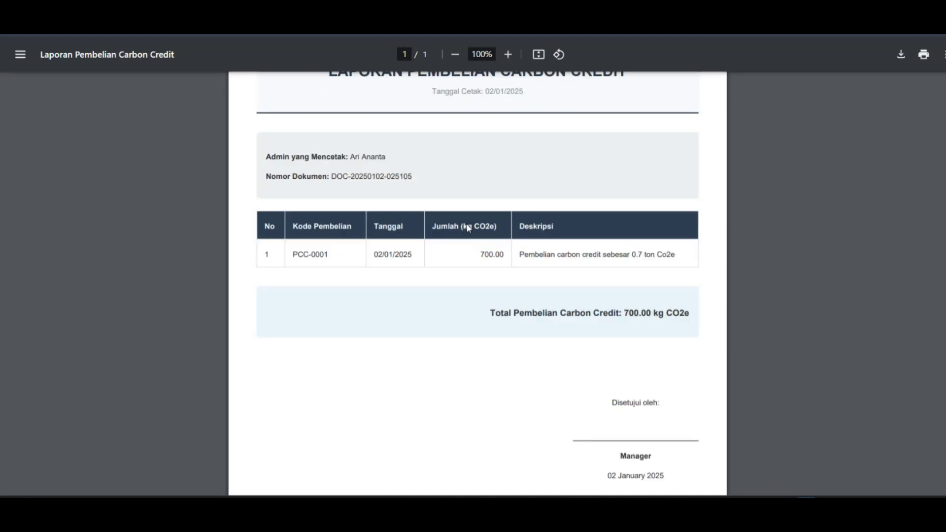
scroll(469, 321, "down", 4)
scroll(469, 320, "up", 4)
key("ctrl+w")
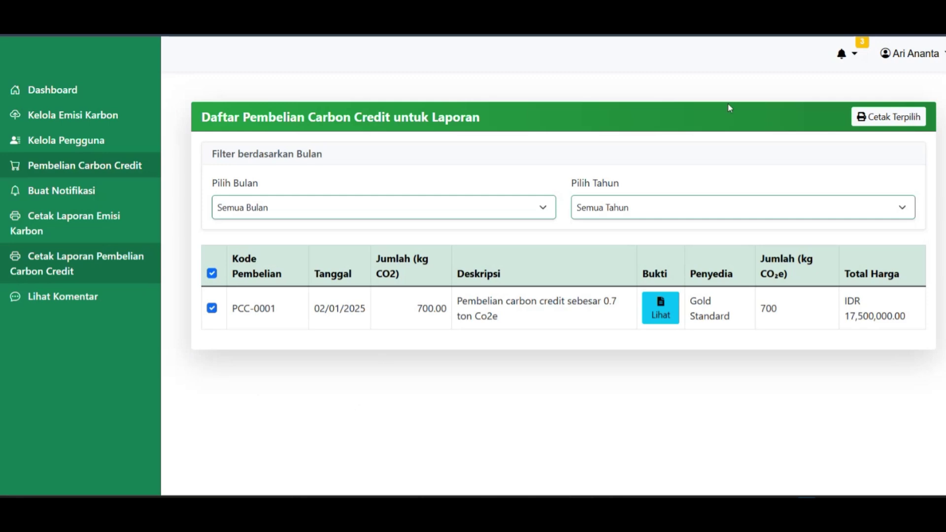
Log out of the admin account and sign in as Manager with the saved e-mail and password.
left_click(916, 59)
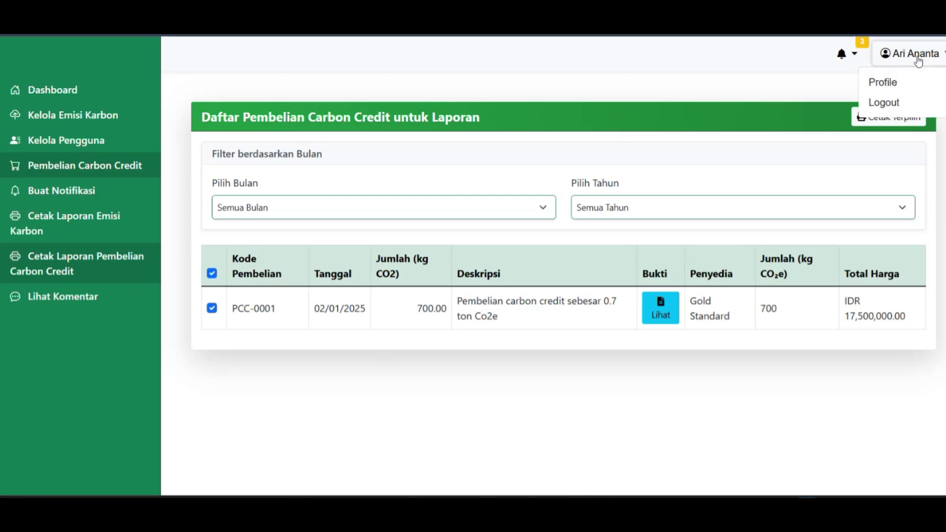
left_click(901, 101)
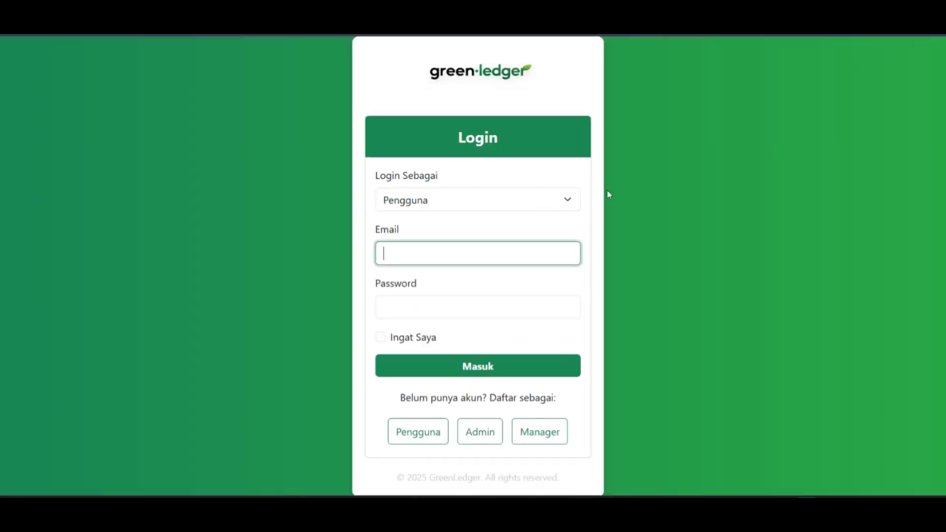
left_click(507, 204)
left_click(445, 258)
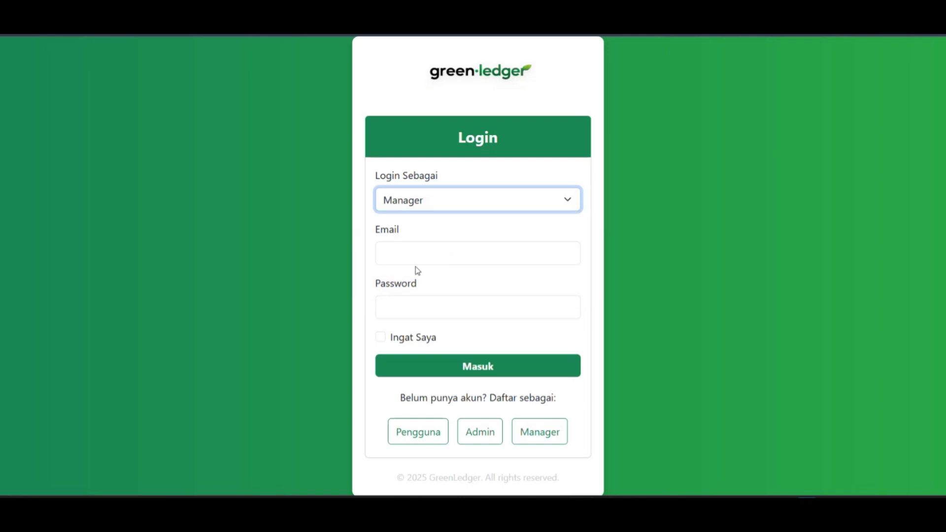
left_click(419, 258)
left_click(481, 331)
left_click(416, 314)
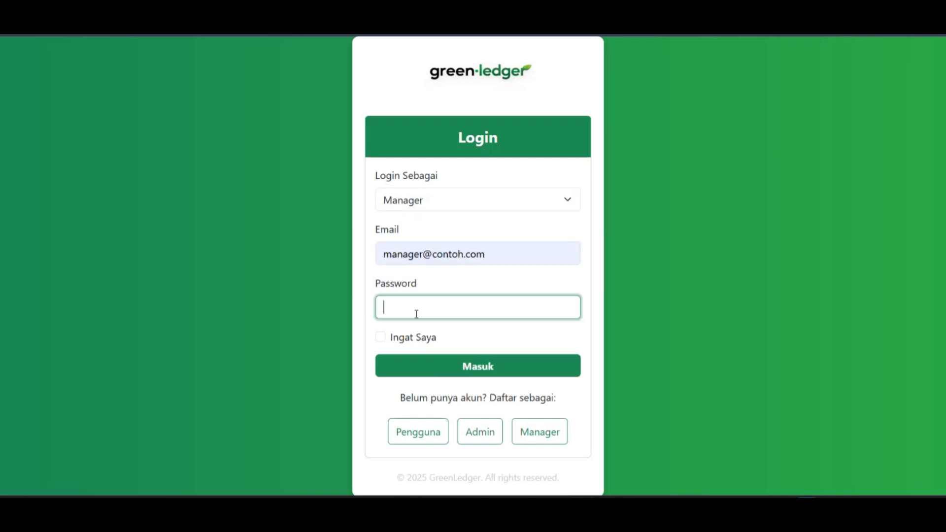
type("password")
left_click(446, 367)
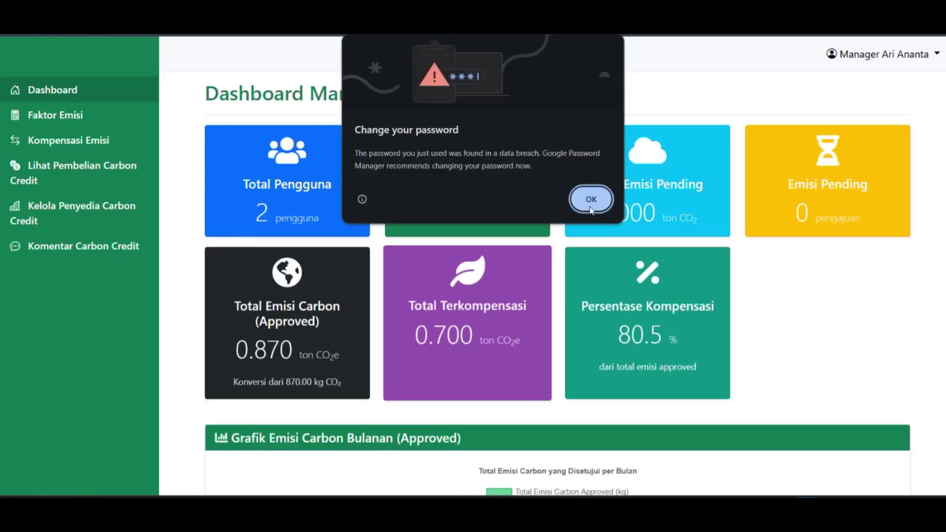
Add a Komentar Carbon Credit entry 'Sudah sesuai' on purchase PCC-0001.
left_click(591, 207)
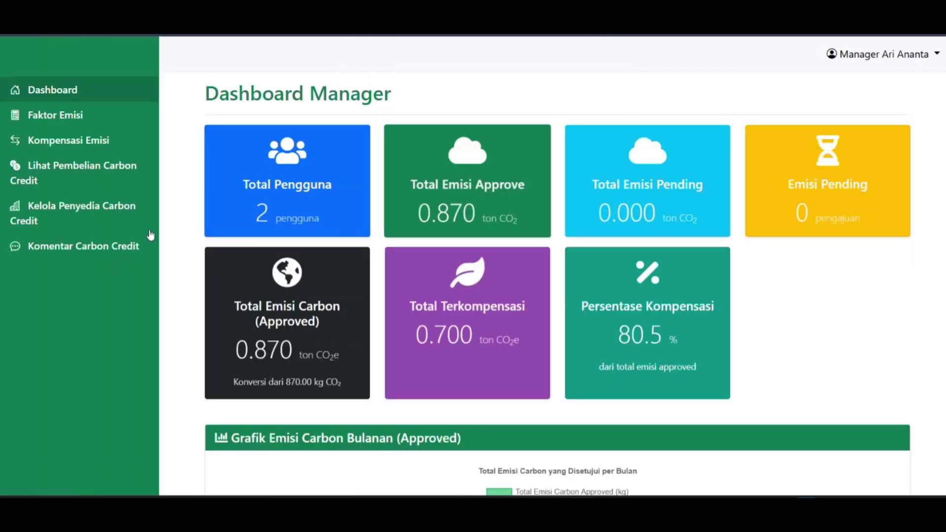
left_click(107, 253)
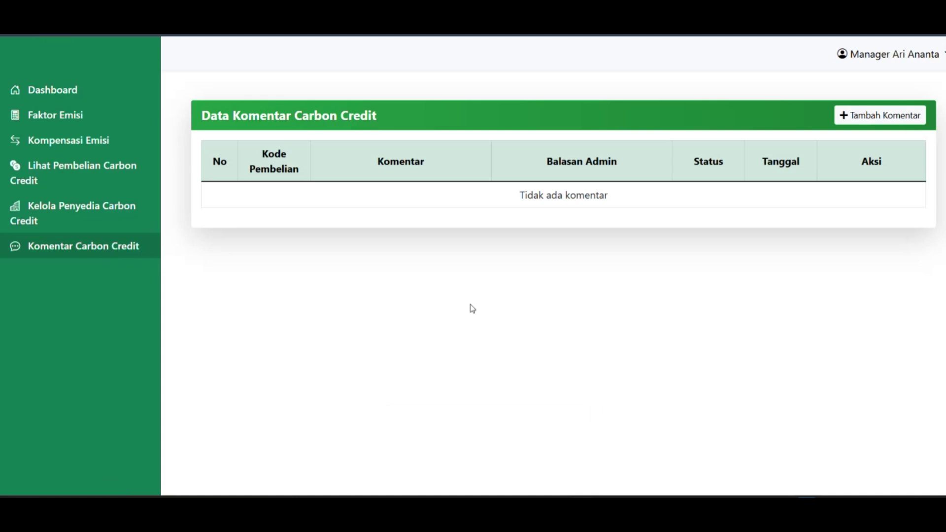
left_click(850, 121)
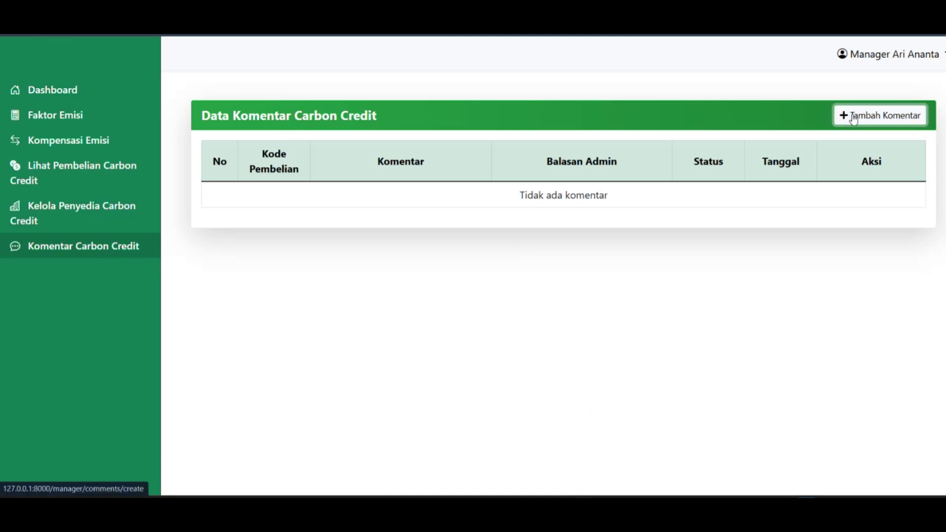
left_click(457, 183)
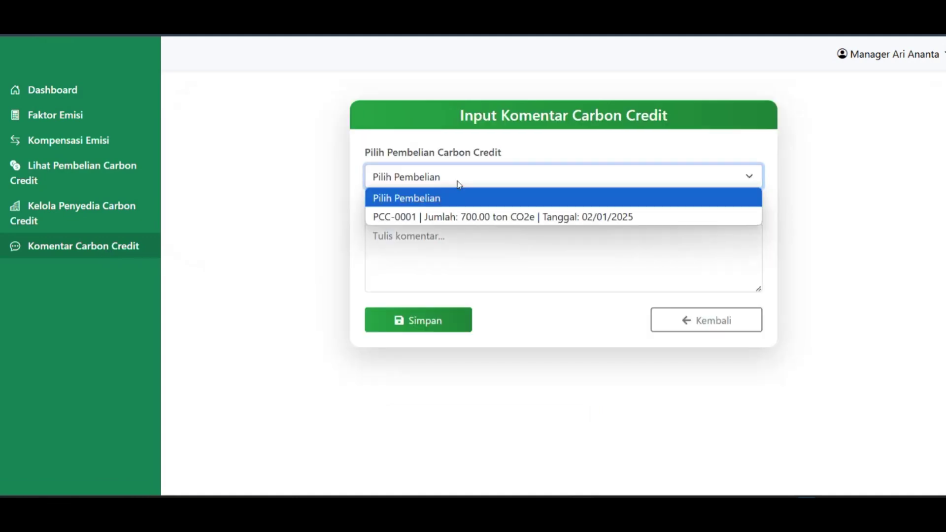
left_click(471, 219)
left_click(444, 245)
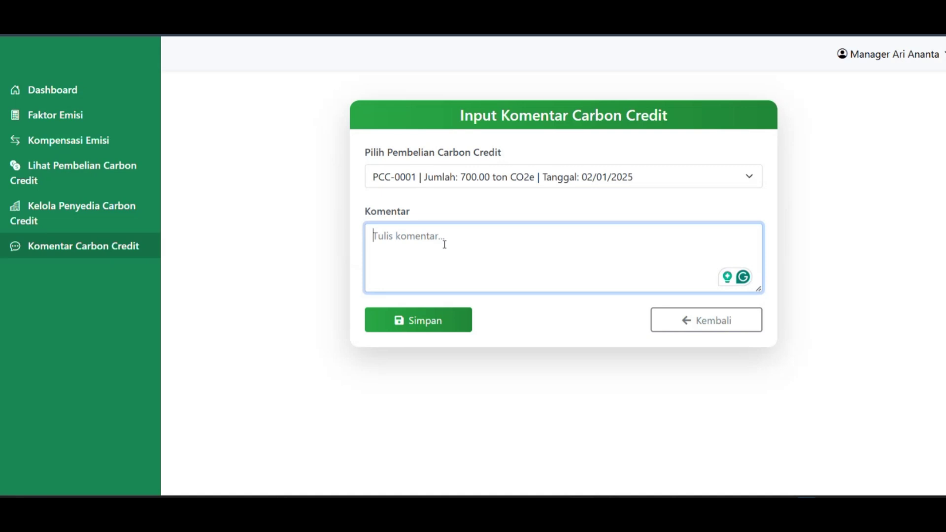
type("Sudah ses")
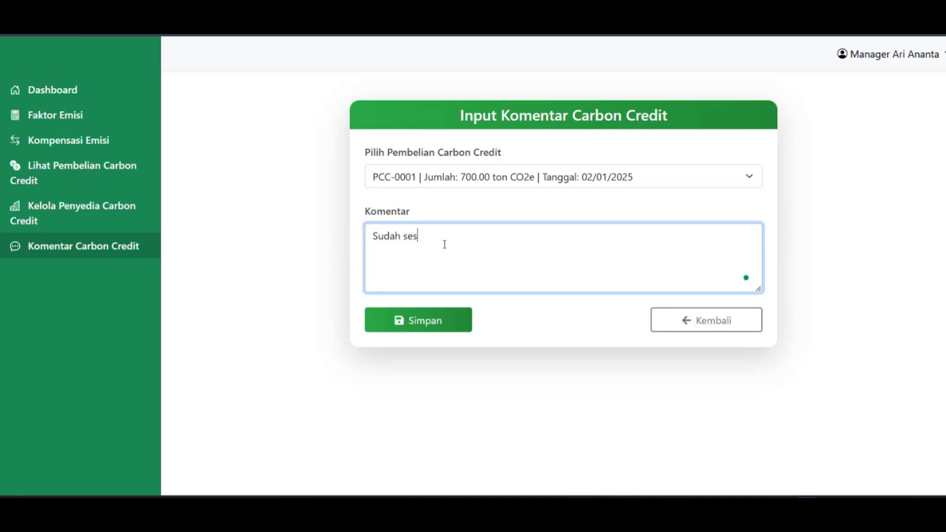
type("uai")
left_click(428, 328)
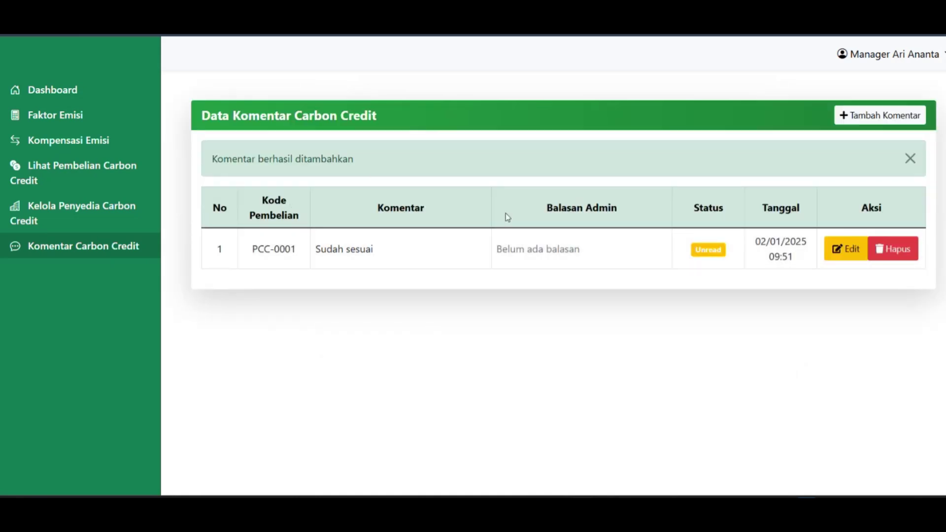
Close the comment-added notice and view the Dashboard Manager's 0.870 ton CO2 and 80.5% compensated.
left_click(910, 158)
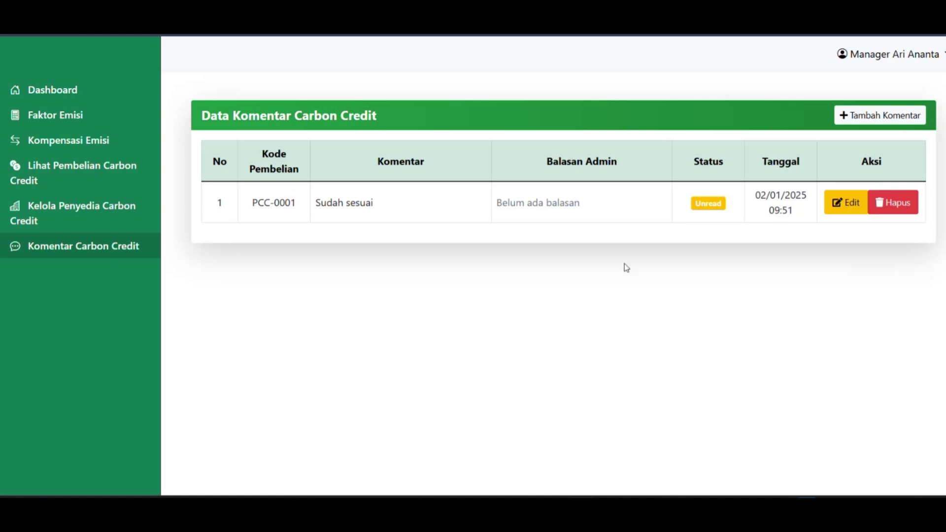
left_click(76, 94)
scroll(584, 193, "down", 3)
scroll(585, 192, "up", 3)
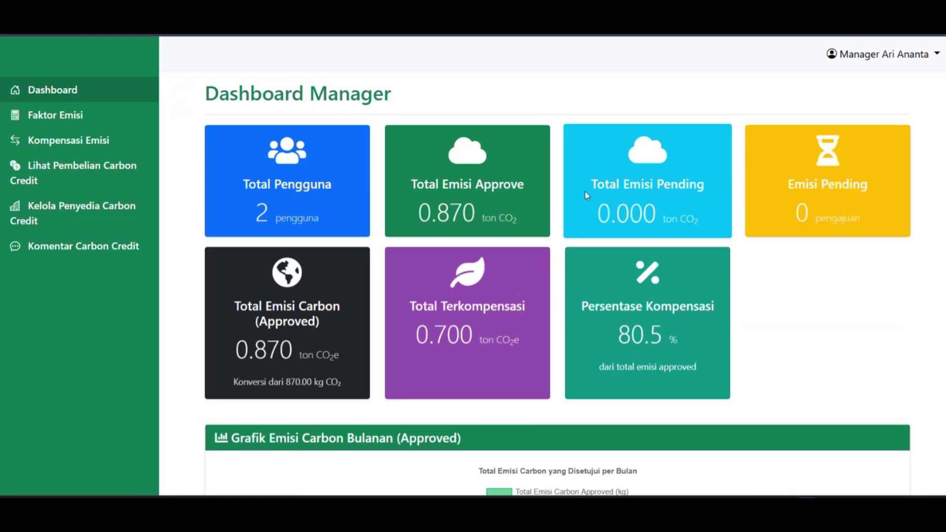
Highlight the Total Terkompensasi 0.700 and Persentase Kompensasi 80.5 values on the dashboard.
scroll(586, 196, "down", 3)
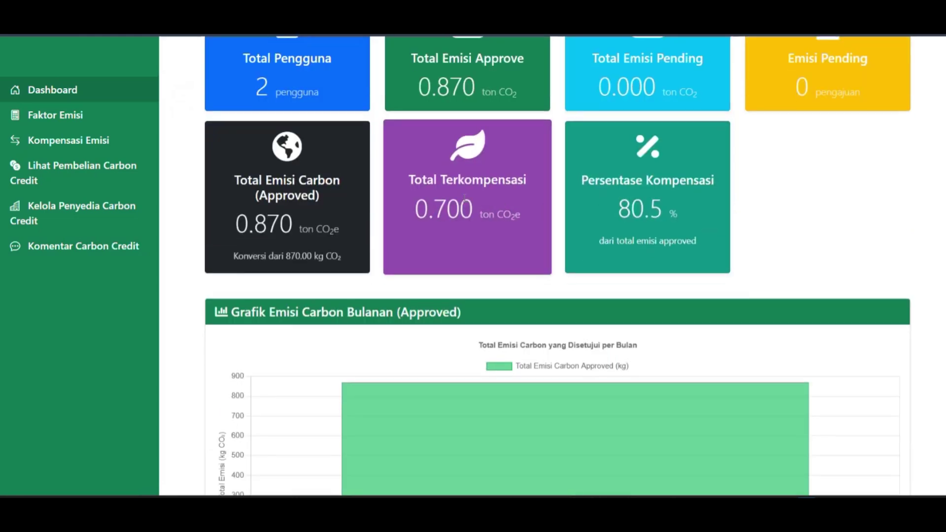
left_click_drag(412, 180, 528, 179)
left_click(487, 209)
left_click_drag(415, 211, 471, 216)
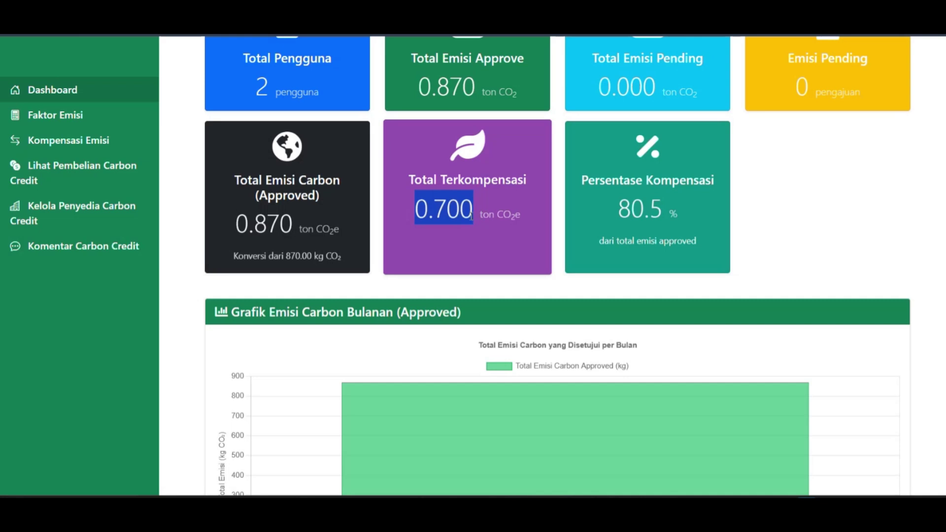
left_click(422, 218)
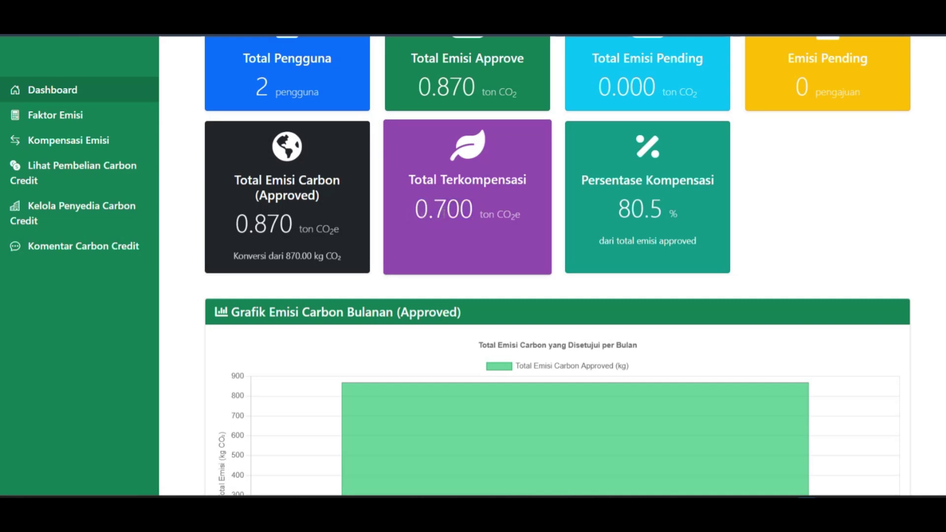
left_click_drag(581, 181, 708, 178)
left_click(659, 202)
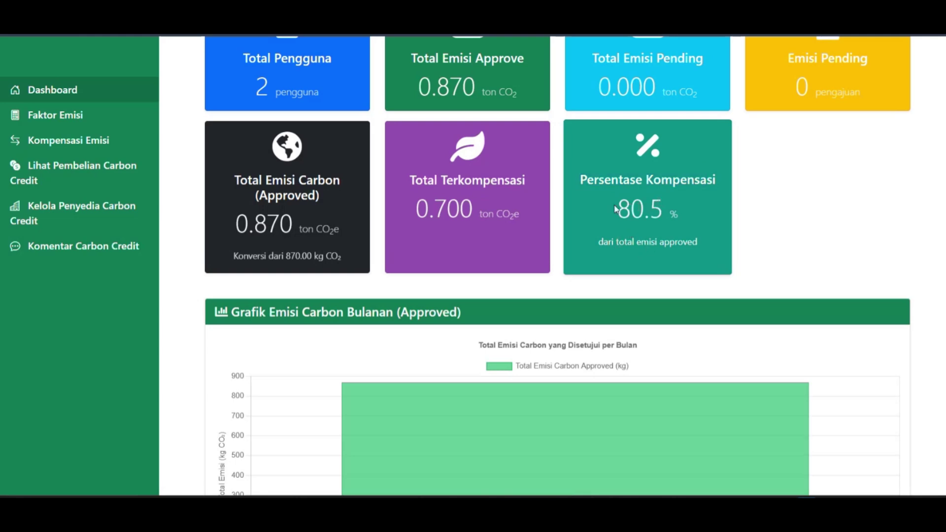
left_click_drag(616, 211, 664, 211)
left_click(785, 220)
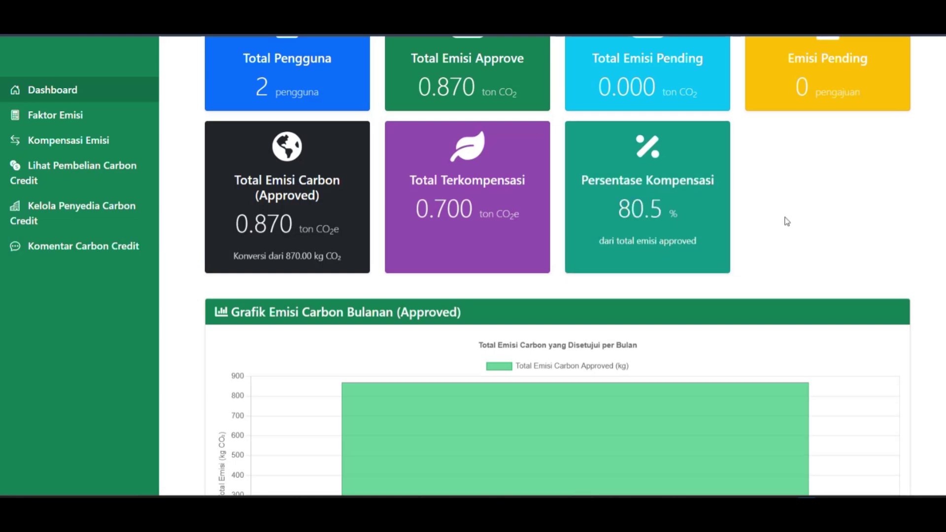
Log out of the manager account.
scroll(786, 218, "up", 1)
scroll(784, 214, "up", 2)
left_click(872, 54)
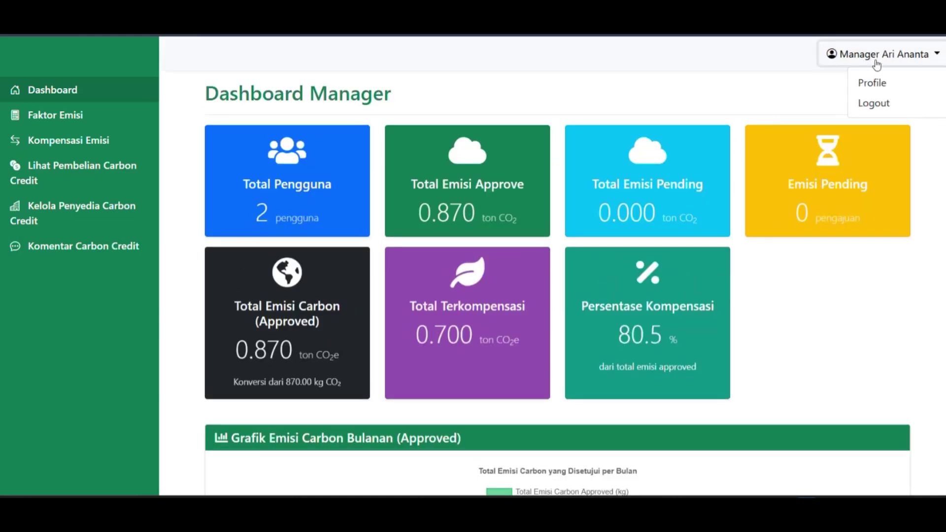
left_click(891, 105)
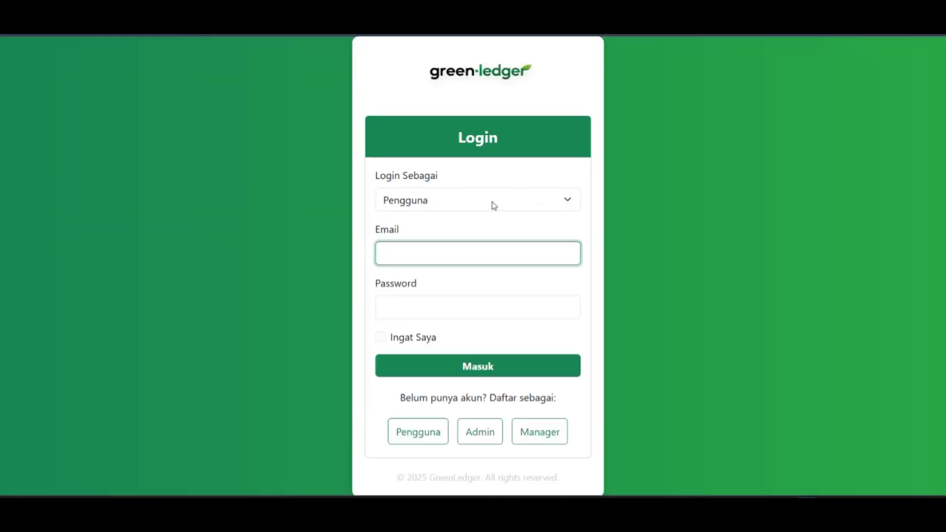
Sign in as Admin with the saved admin e-mail and password, dismissing the breach warning.
left_click(494, 206)
left_click(459, 235)
left_click(442, 253)
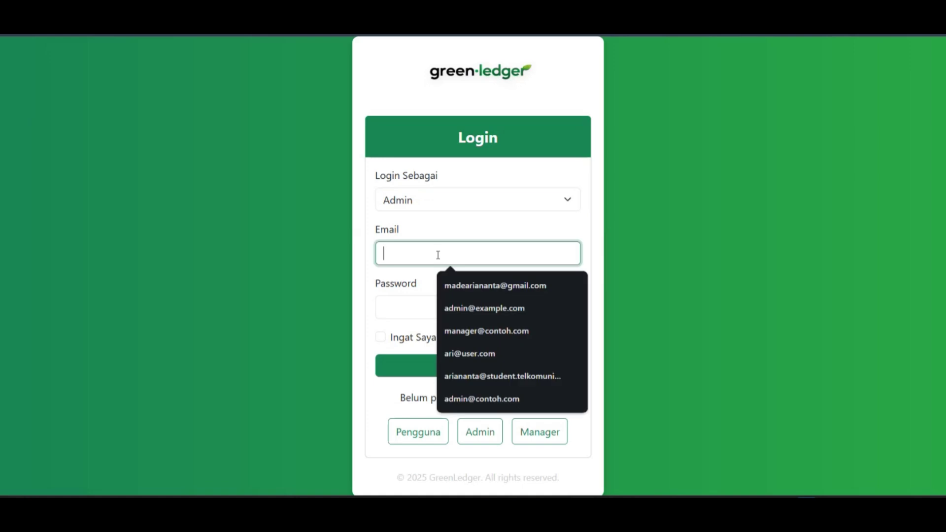
left_click(474, 310)
left_click(420, 309)
type("password")
left_click(460, 366)
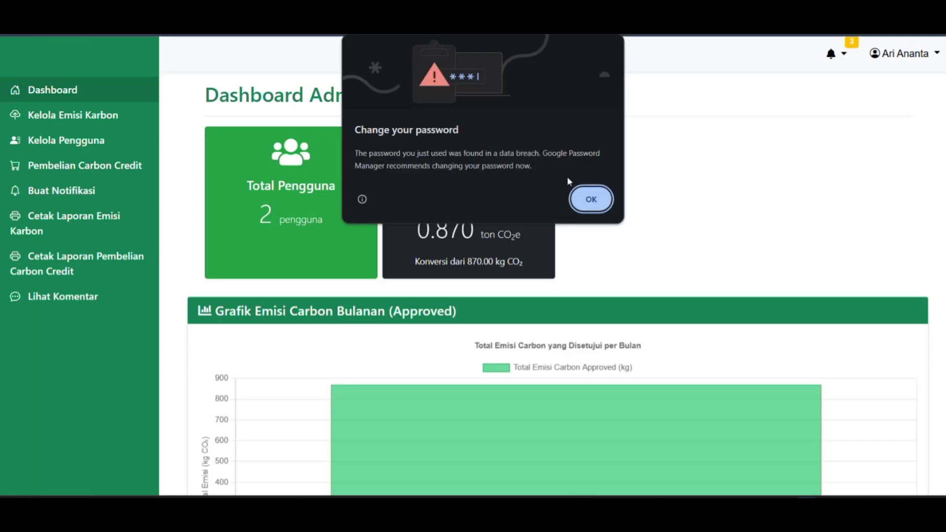
left_click(591, 197)
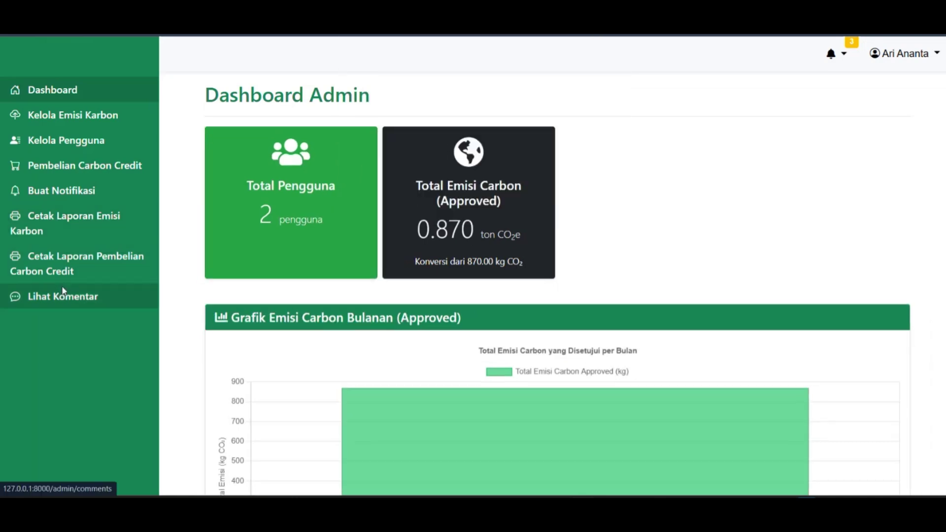
Mark the manager's 'Sudah sesuai' comment on PCC-0001 as Read in Lihat Komentar.
left_click(63, 295)
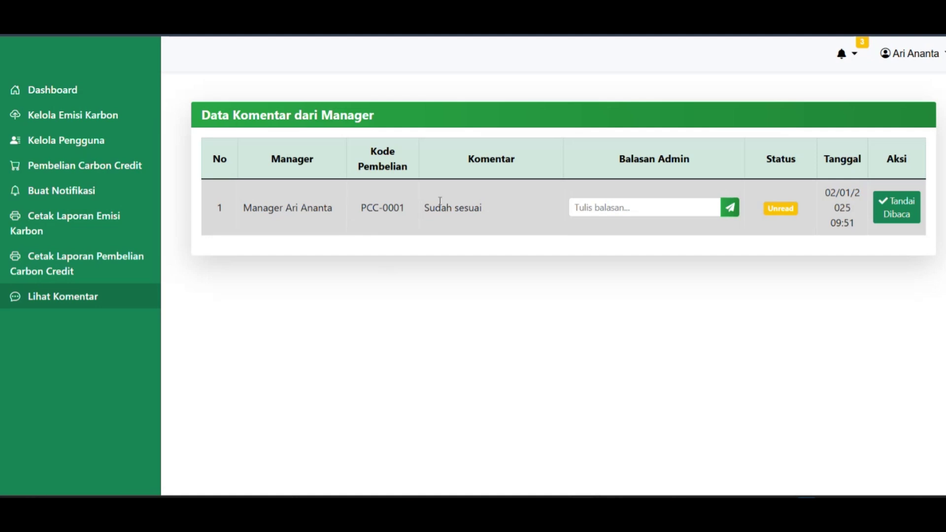
left_click_drag(483, 207, 423, 209)
left_click(547, 245)
left_click(899, 211)
Send the reply 'Baik terima kasih' to the PCC-0001 comment.
left_click(653, 255)
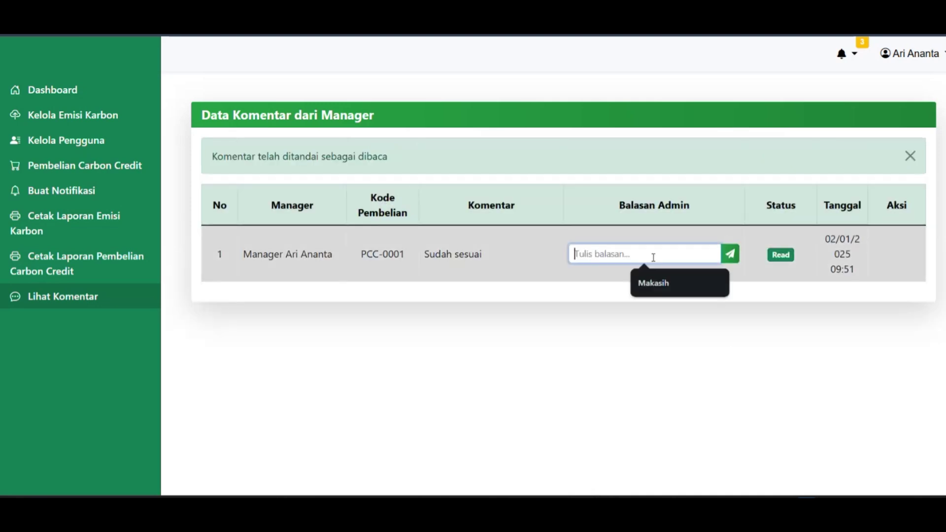
left_click(755, 334)
left_click_drag(796, 255, 724, 268)
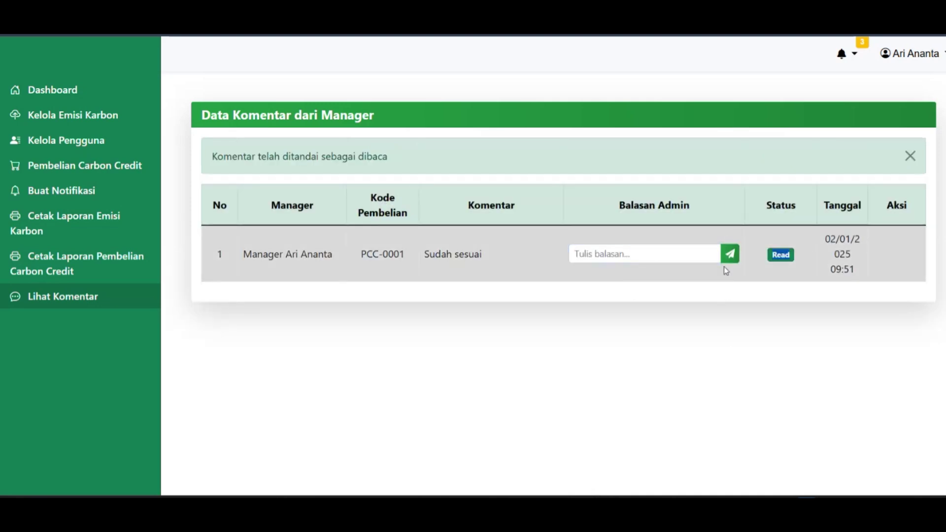
left_click(658, 253)
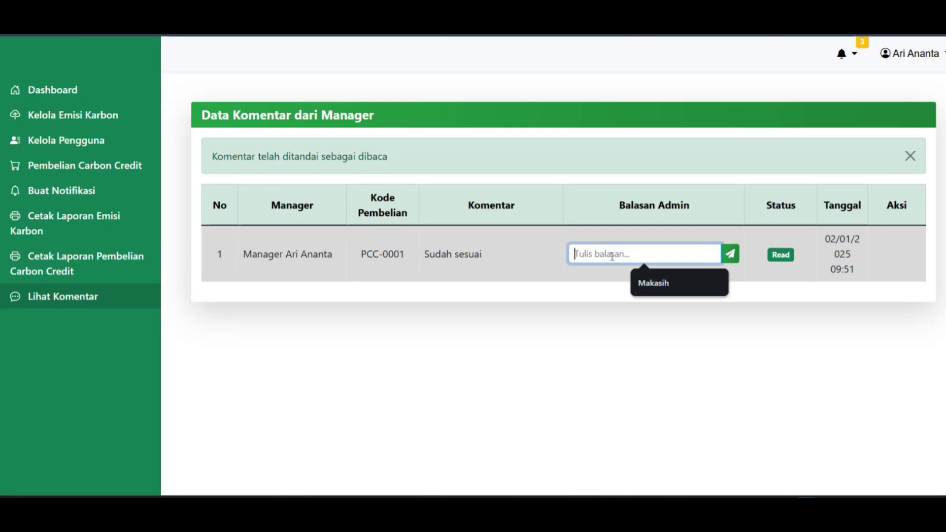
type("Baik ")
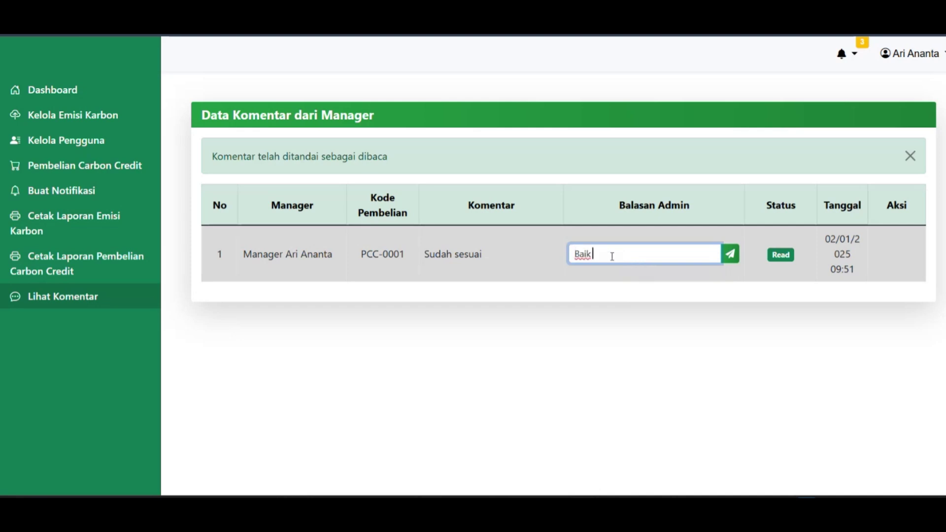
type("terima kasih")
left_click(731, 254)
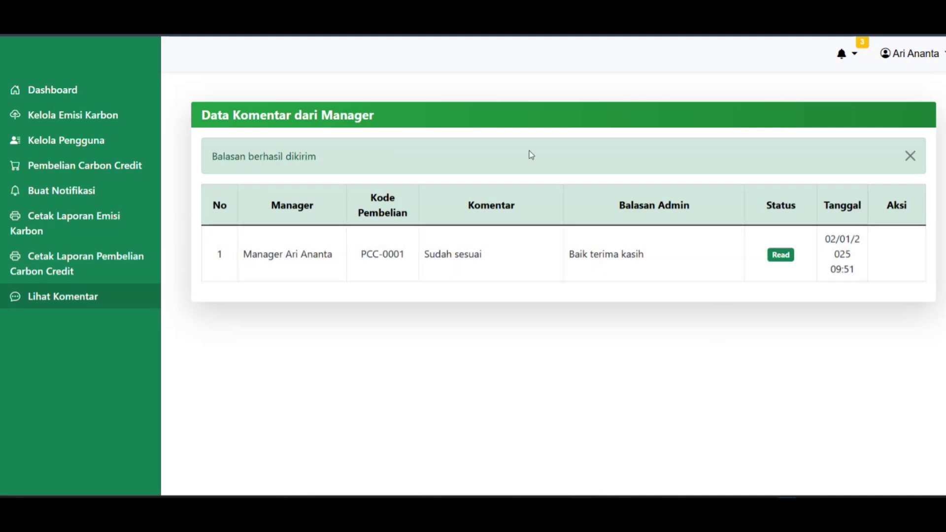
left_click(909, 156)
left_click_drag(666, 206, 553, 206)
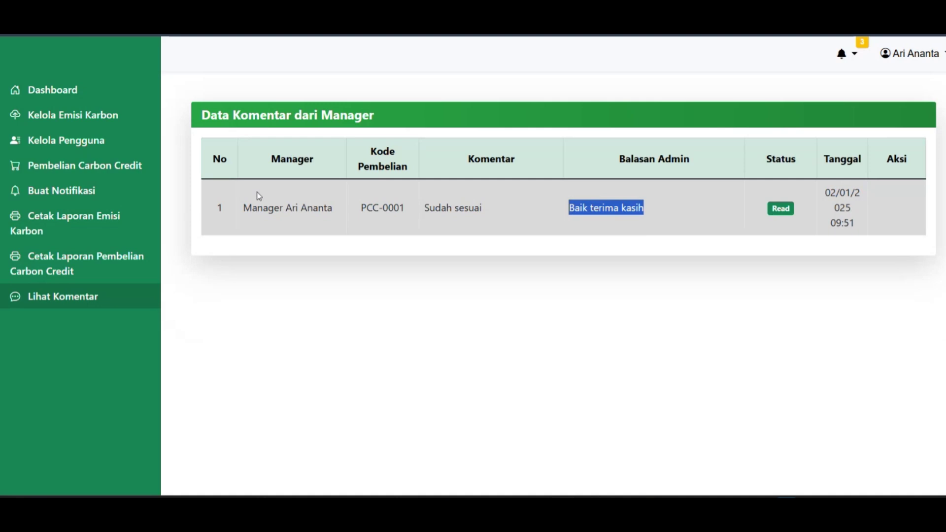
left_click(546, 349)
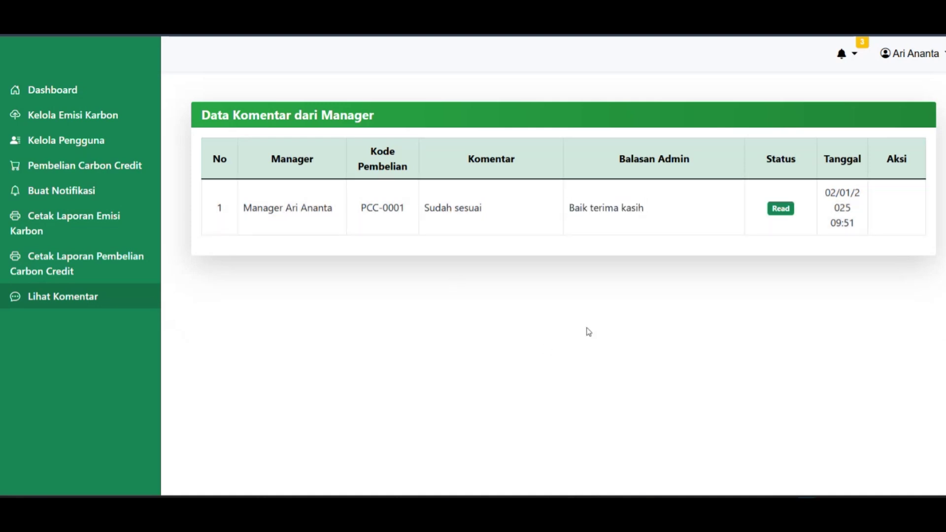
Log out of the admin account and sign back in as Manager with the saved e-mail and password.
left_click(898, 60)
left_click(907, 101)
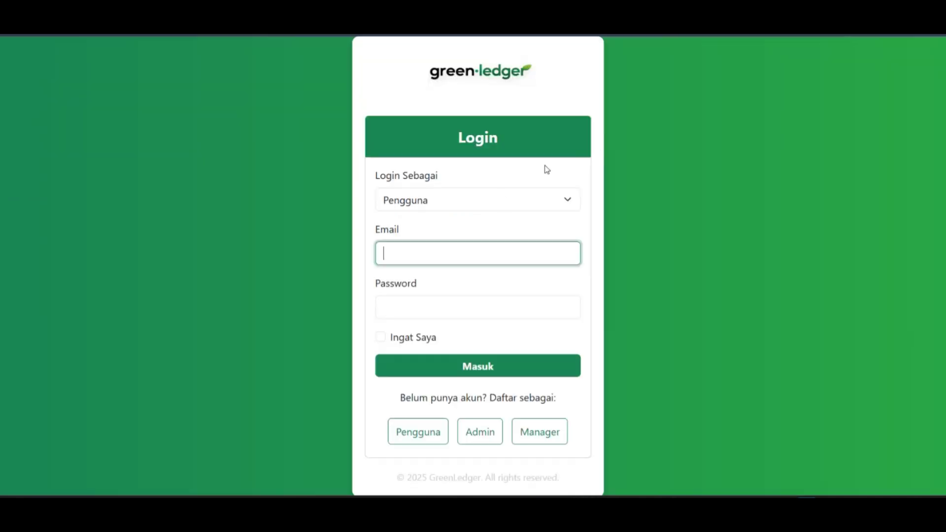
left_click(502, 200)
left_click(451, 258)
left_click(442, 252)
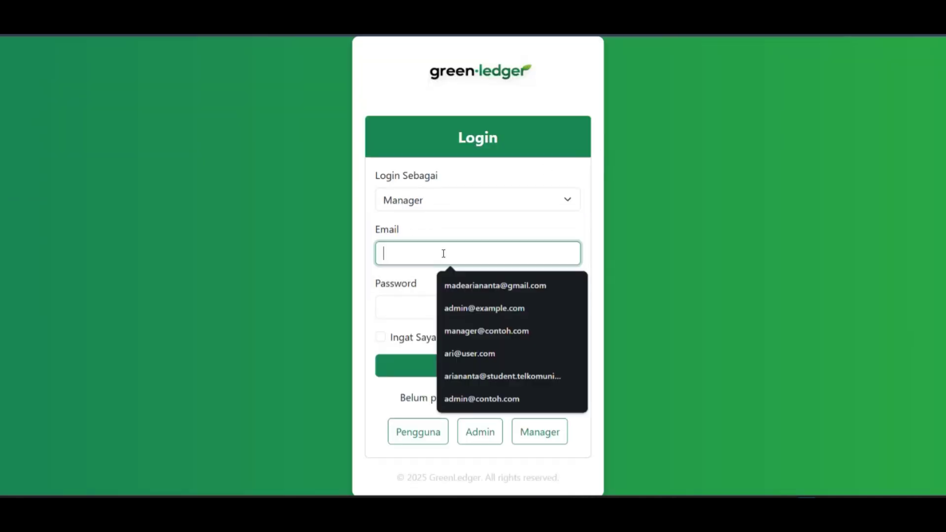
left_click(483, 330)
left_click(442, 309)
type("********")
left_click(479, 373)
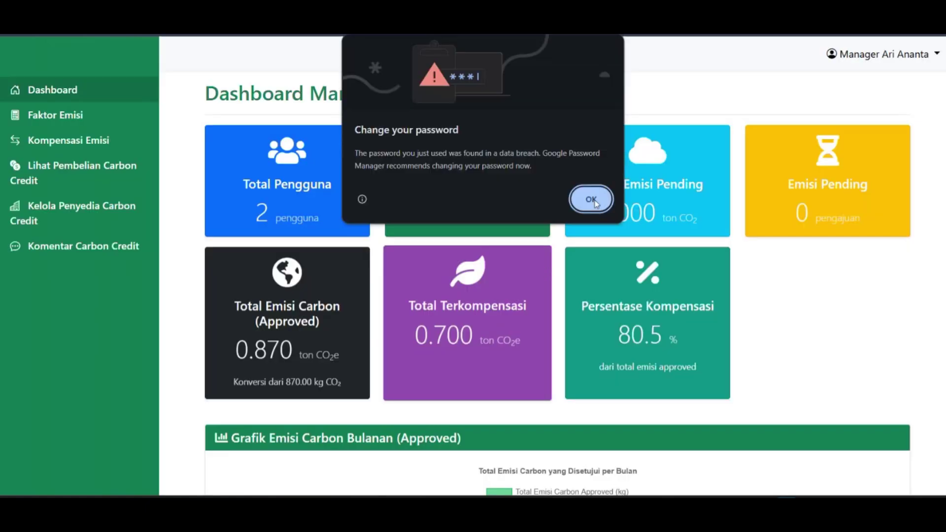
Dismiss the password breach warning, open Komentar Carbon Credit and highlight the 'Baik terima kasih' reply on PCC-0001.
left_click(593, 197)
scroll(111, 224, "down", 4)
left_click(69, 253)
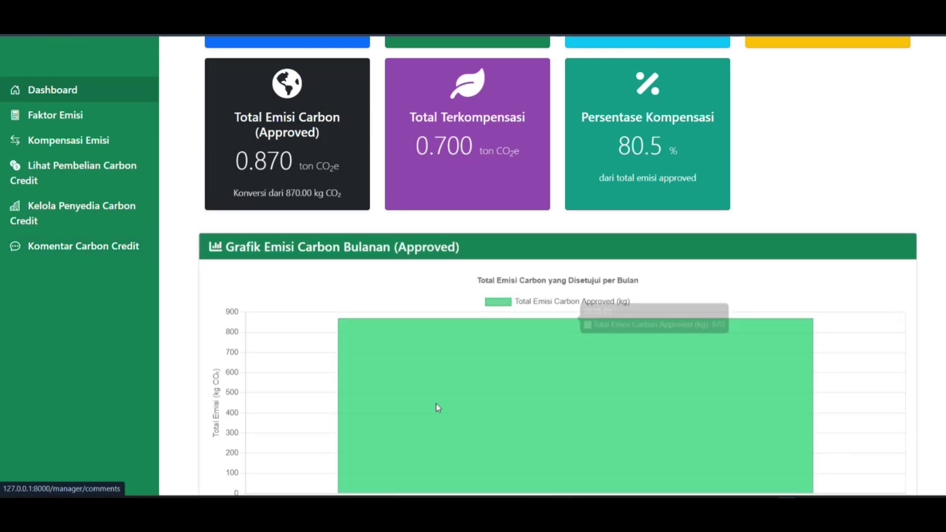
left_click_drag(629, 195, 568, 257)
Clear the reply highlight and return to Dashboard Manager showing 2 users and 80.5% compensation.
left_click(575, 299)
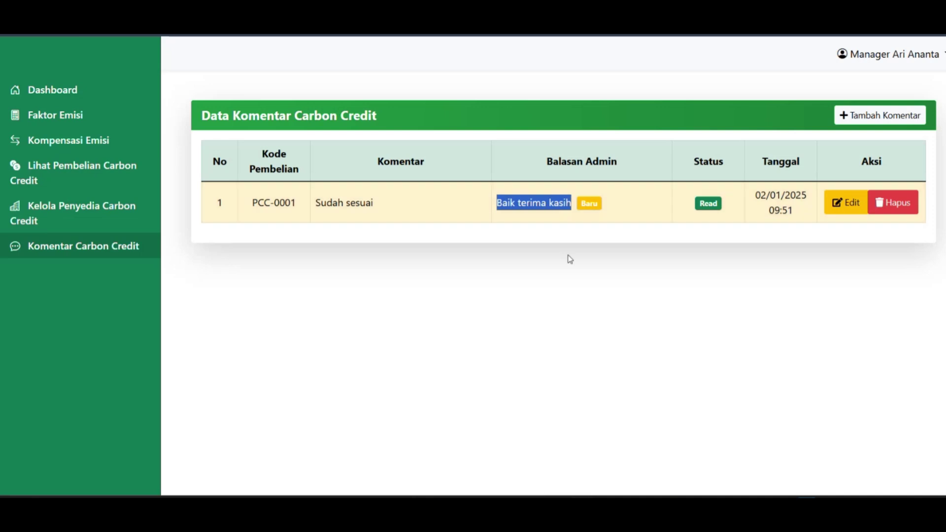
left_click(573, 277)
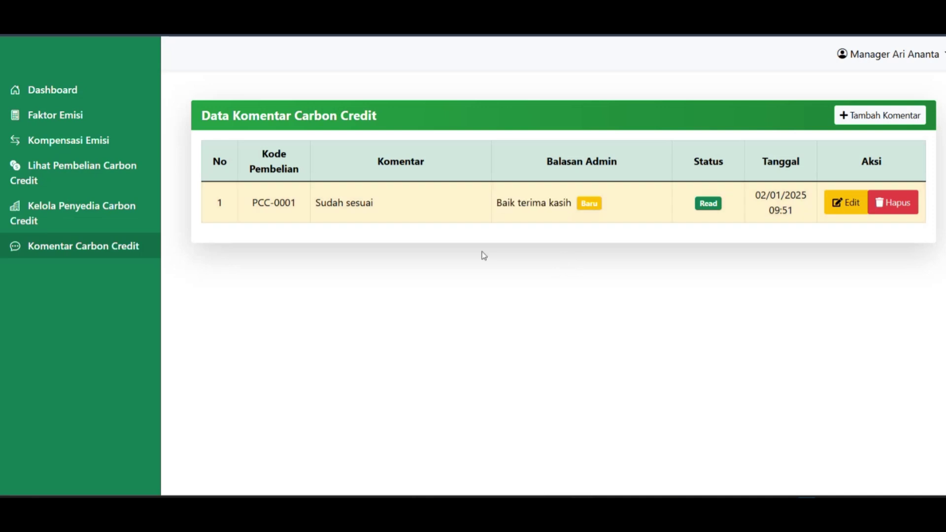
left_click(44, 98)
scroll(551, 261, "down", 3)
scroll(551, 262, "up", 3)
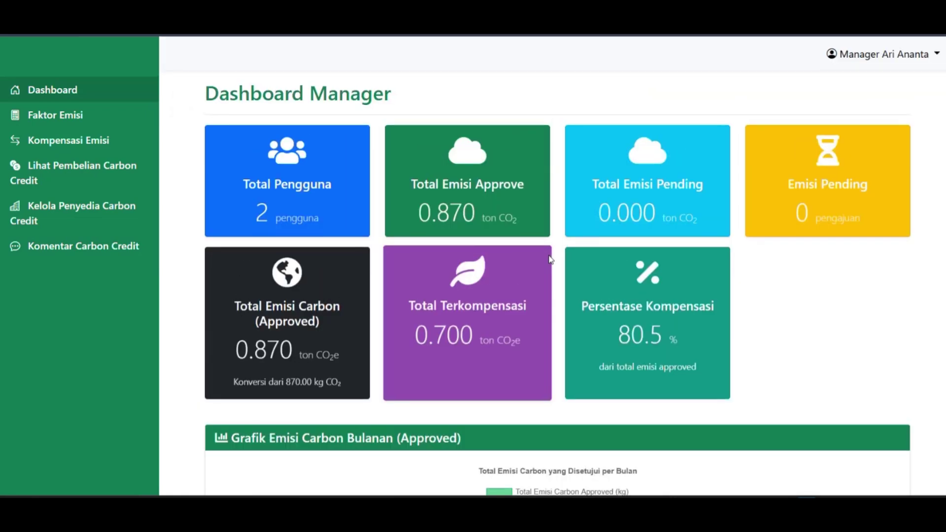